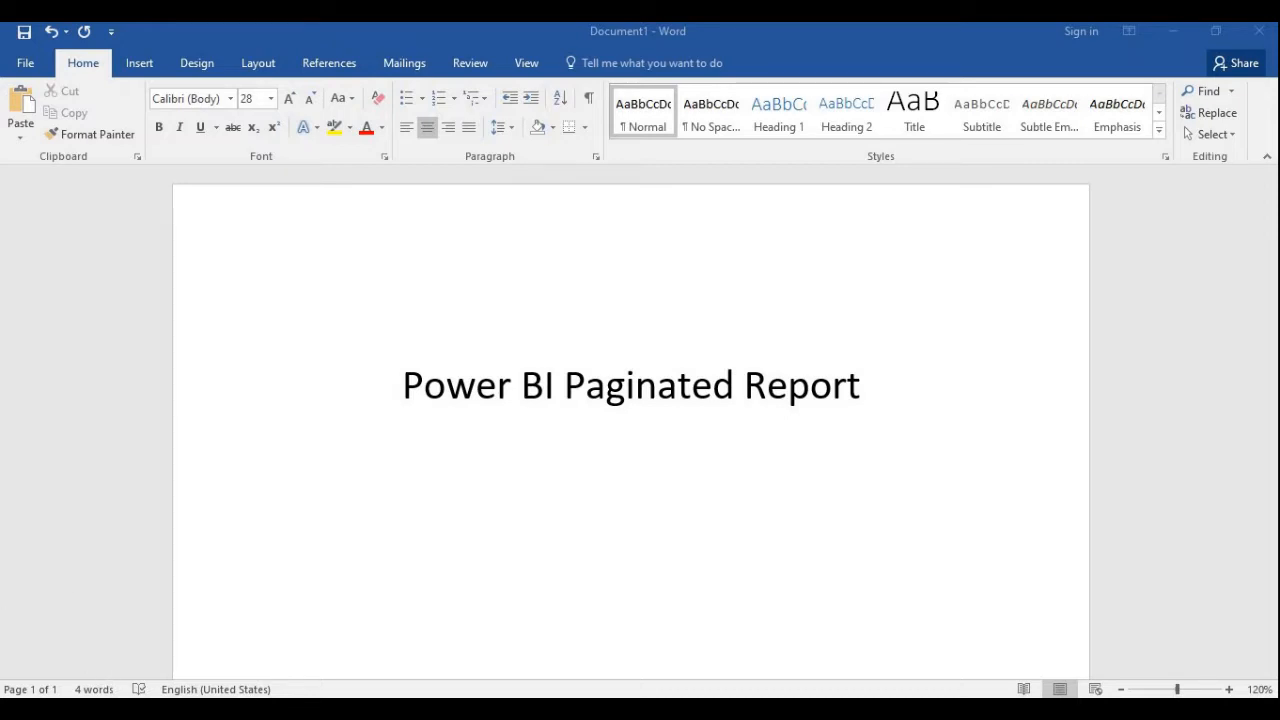
# Step: Launch Power BI Report Builder and close the Getting Started dialog to reach the empty report
pyautogui.press('super+s')
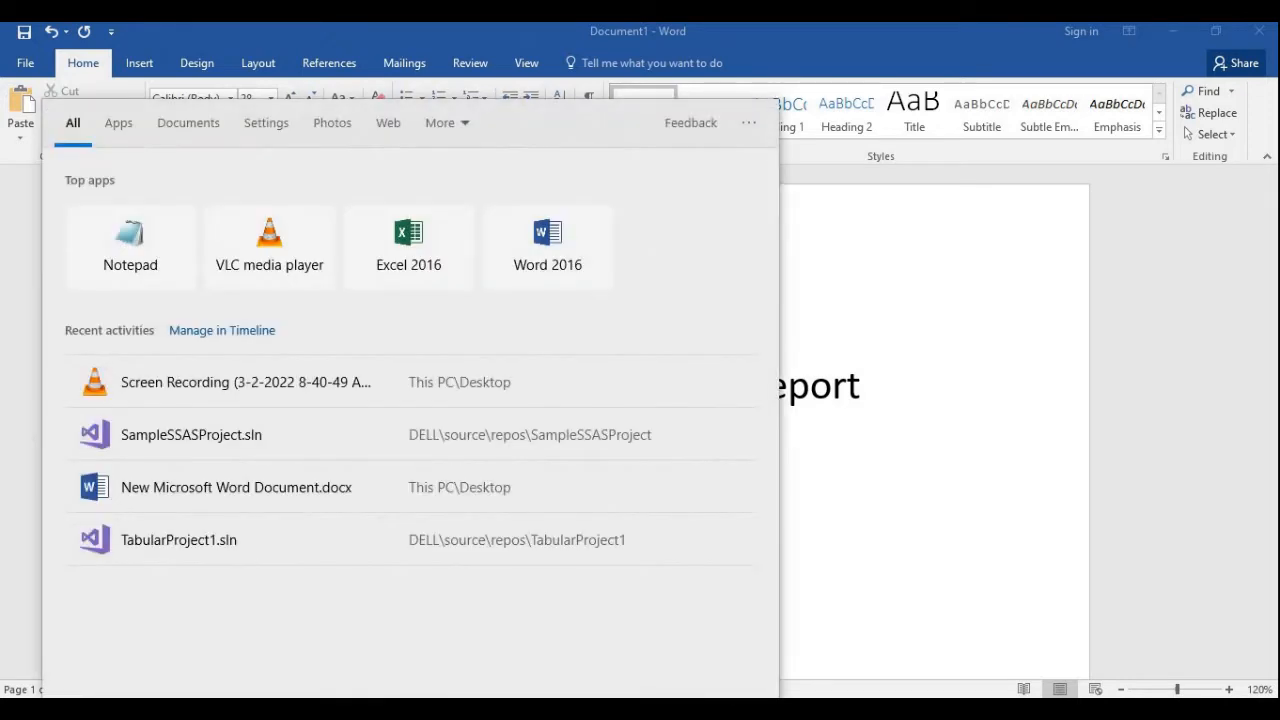
pyautogui.write('Po')
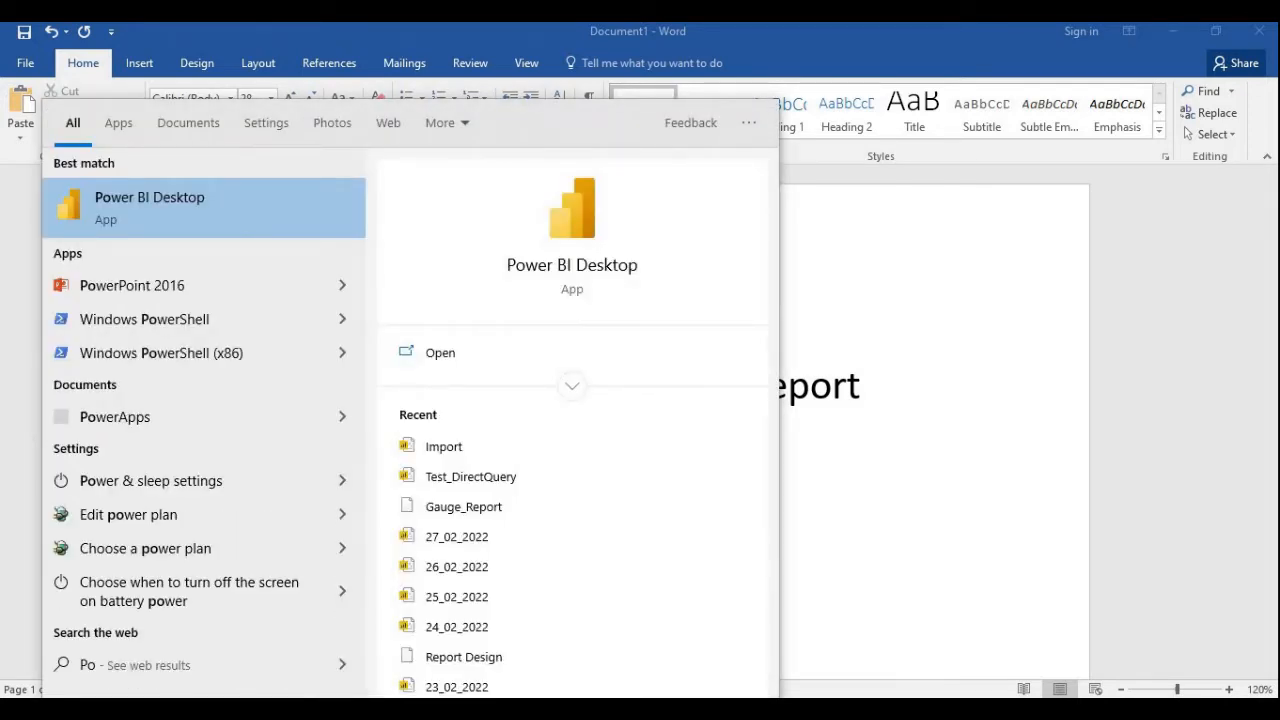
pyautogui.write('wer bi')
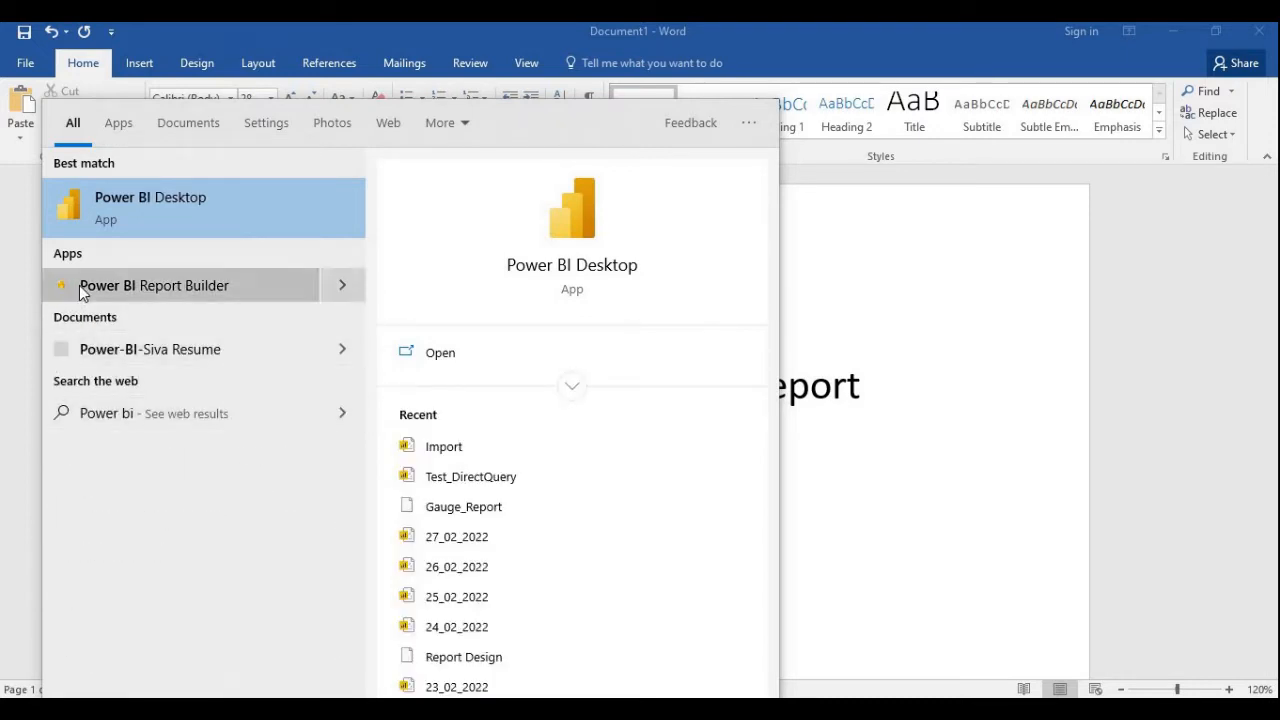
pyautogui.click(152, 293)
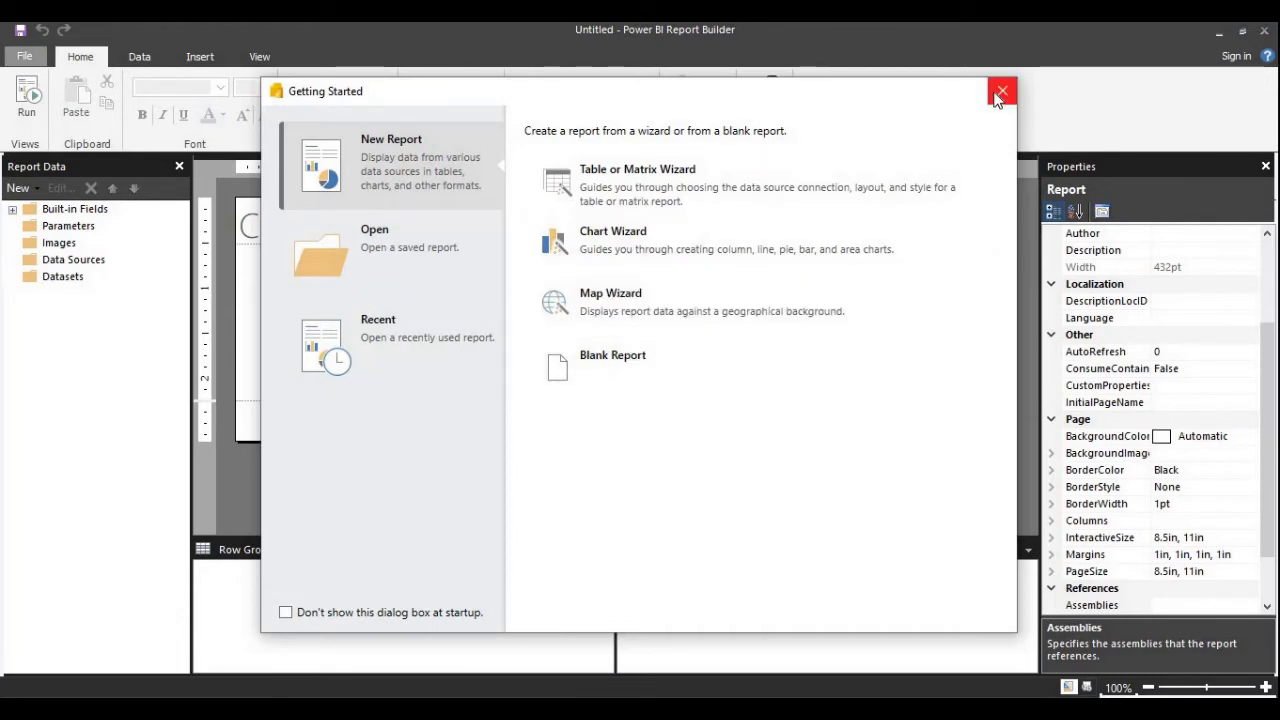
pyautogui.click(999, 93)
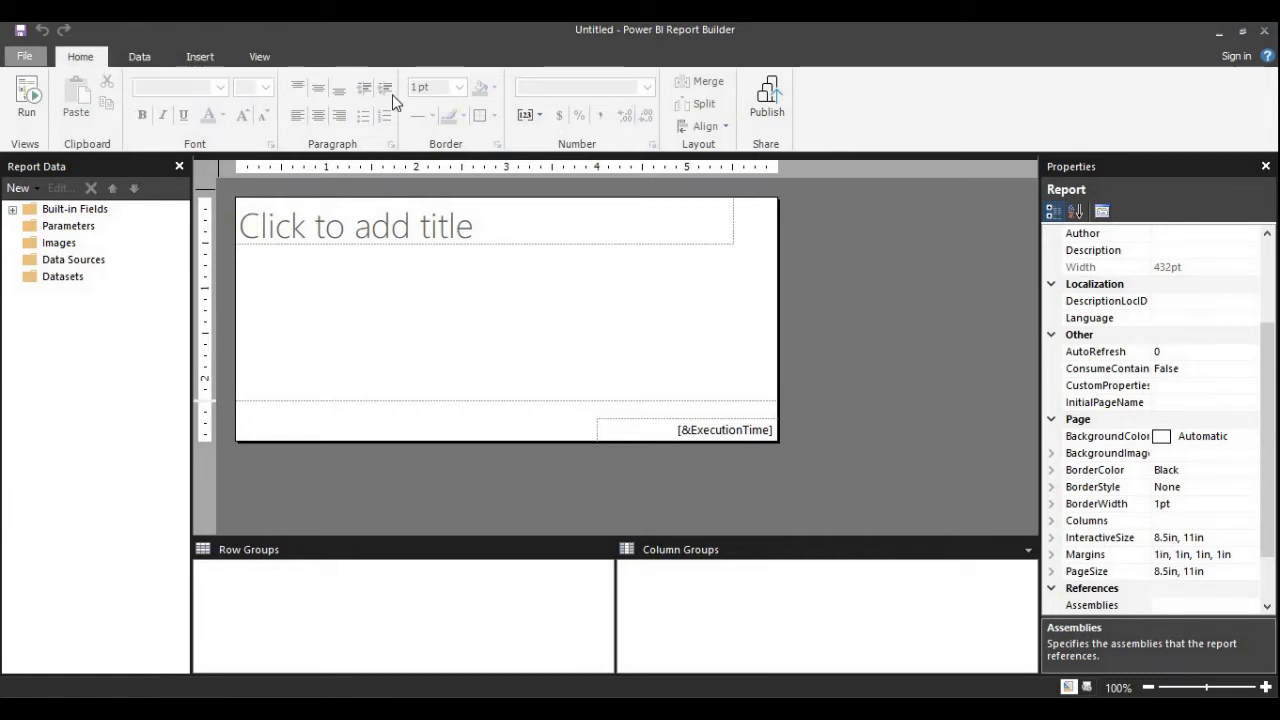
pyautogui.click(139, 56)
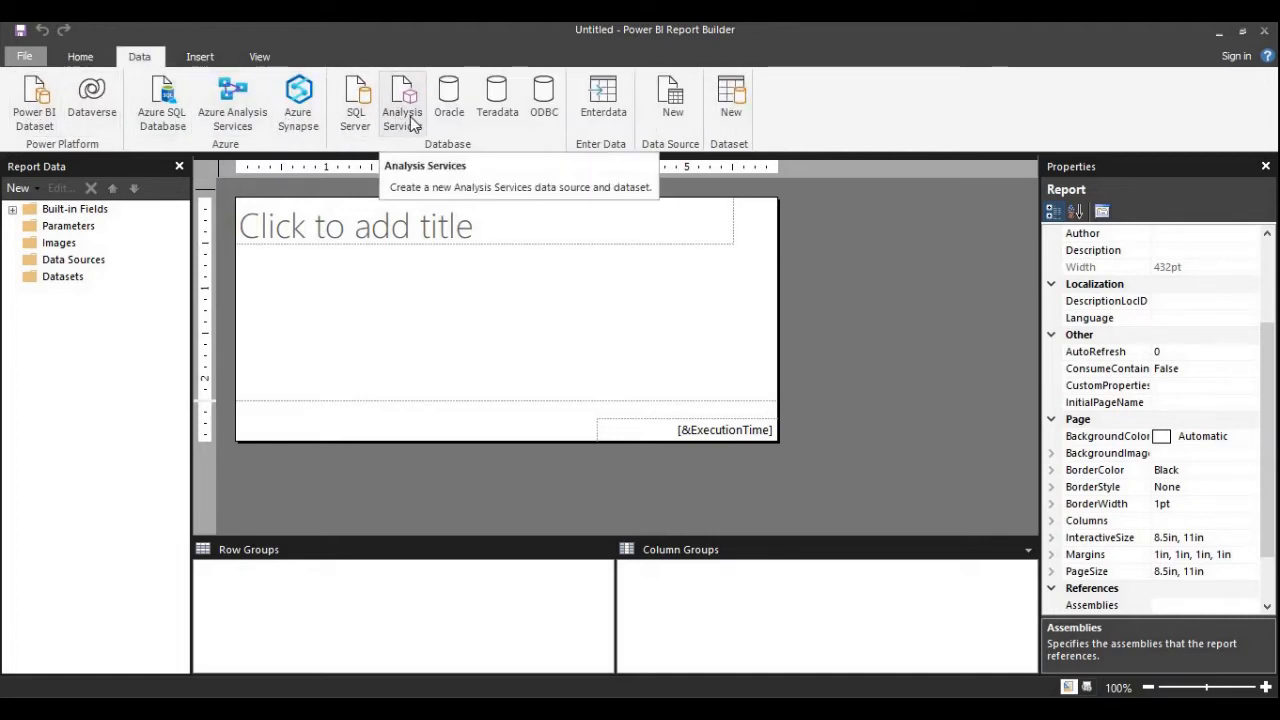
pyautogui.click(198, 58)
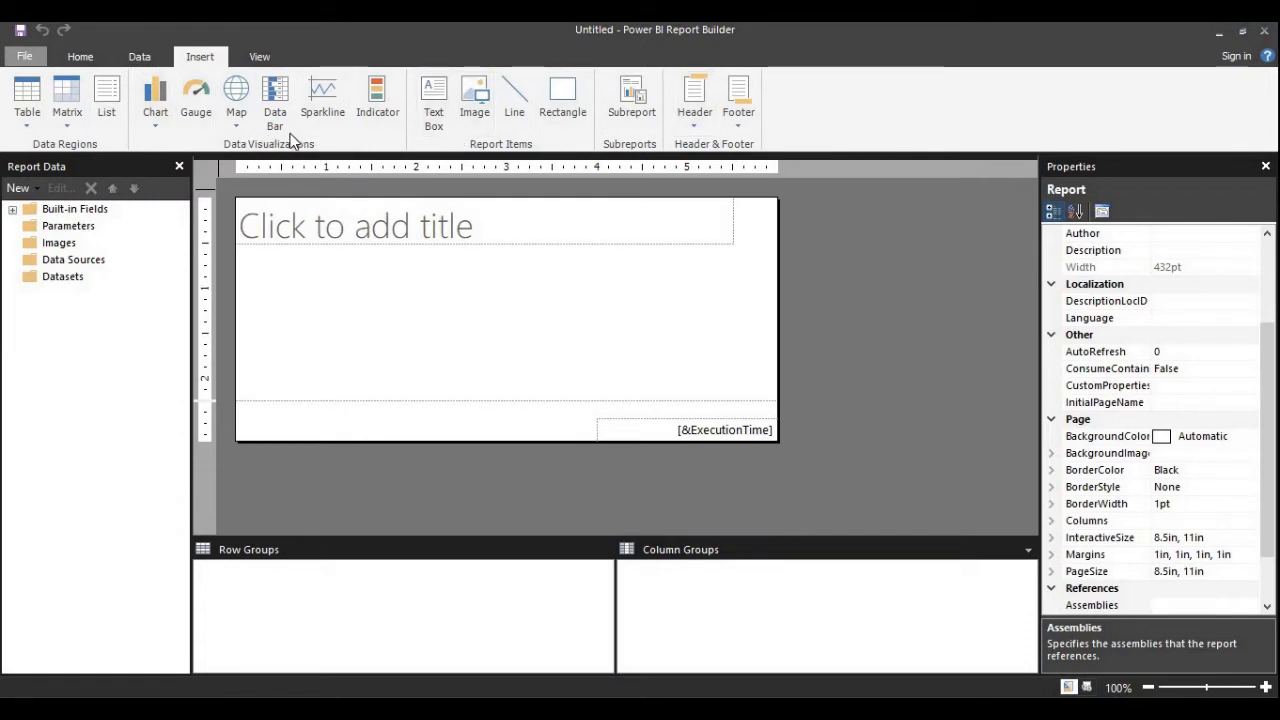
pyautogui.click(260, 58)
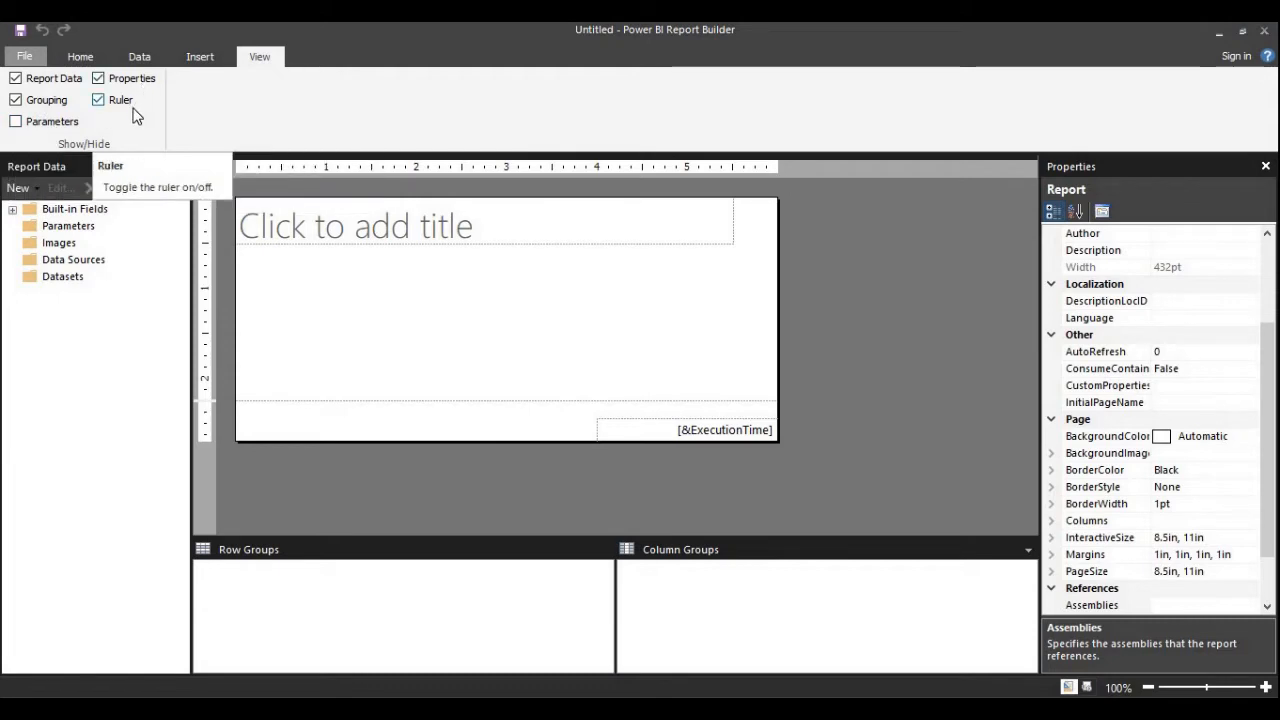
# Step: Hide the Report Data pane and show it again
pyautogui.click(46, 82)
pyautogui.click(46, 82)
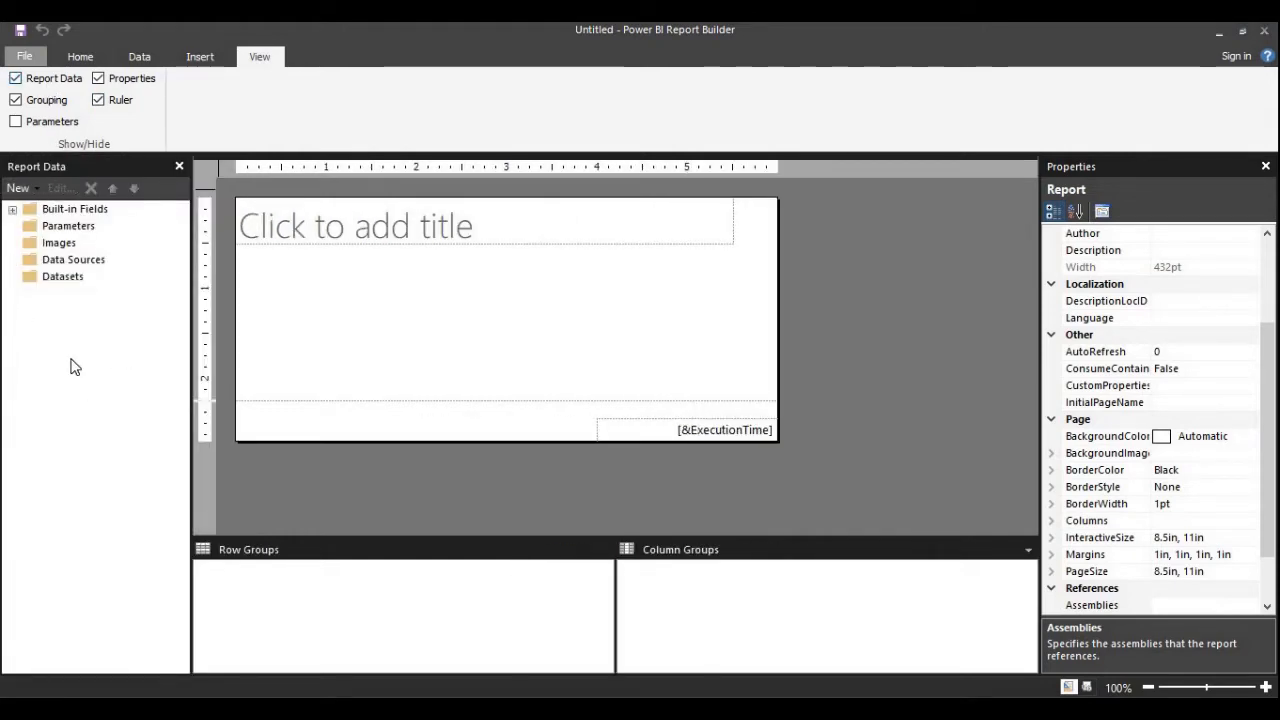
pyautogui.click(73, 91)
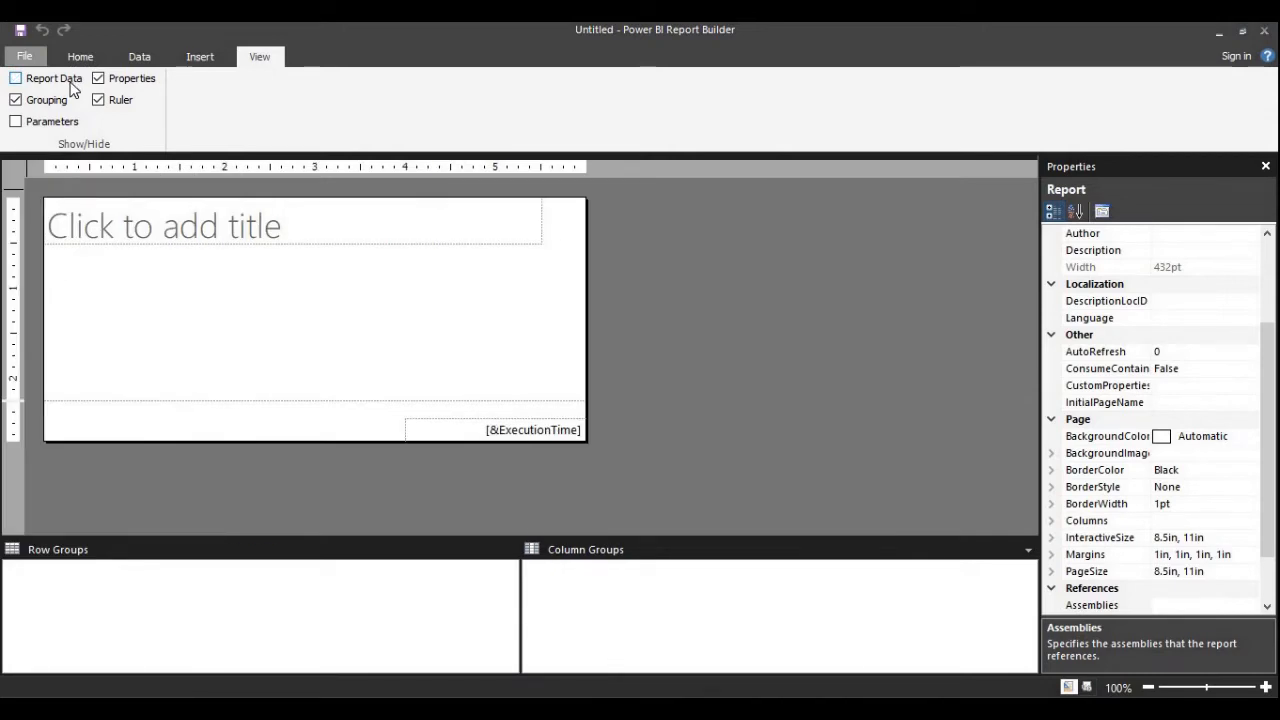
pyautogui.click(73, 89)
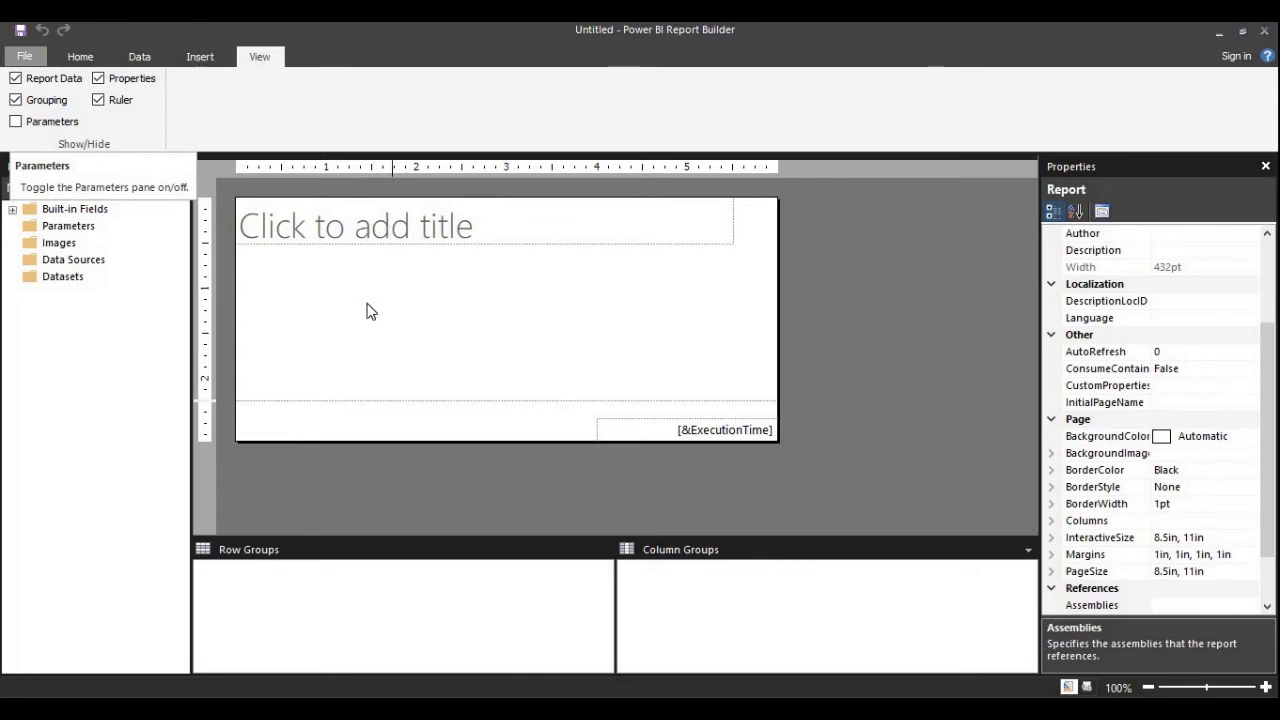
# Step: Create a SQL Server data source named DemoDataSource with the connection type Microsoft SQL Server
pyautogui.click(145, 60)
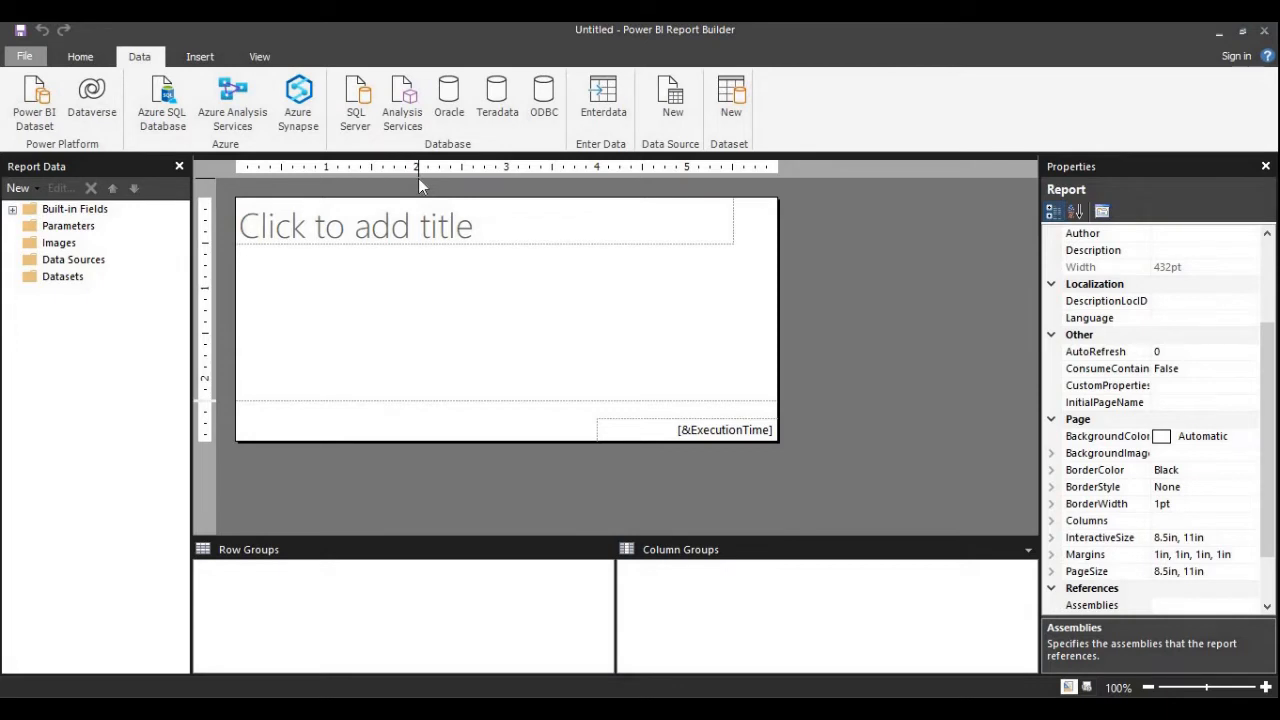
pyautogui.click(352, 110)
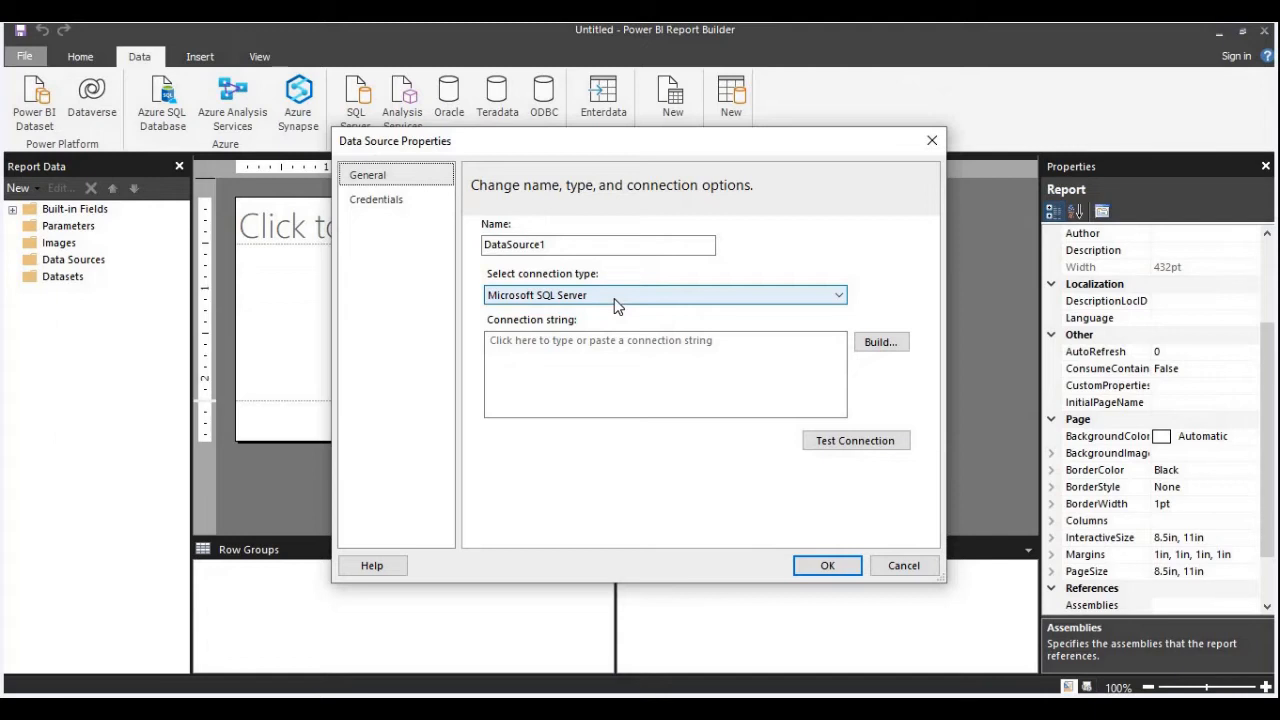
pyautogui.click(626, 248)
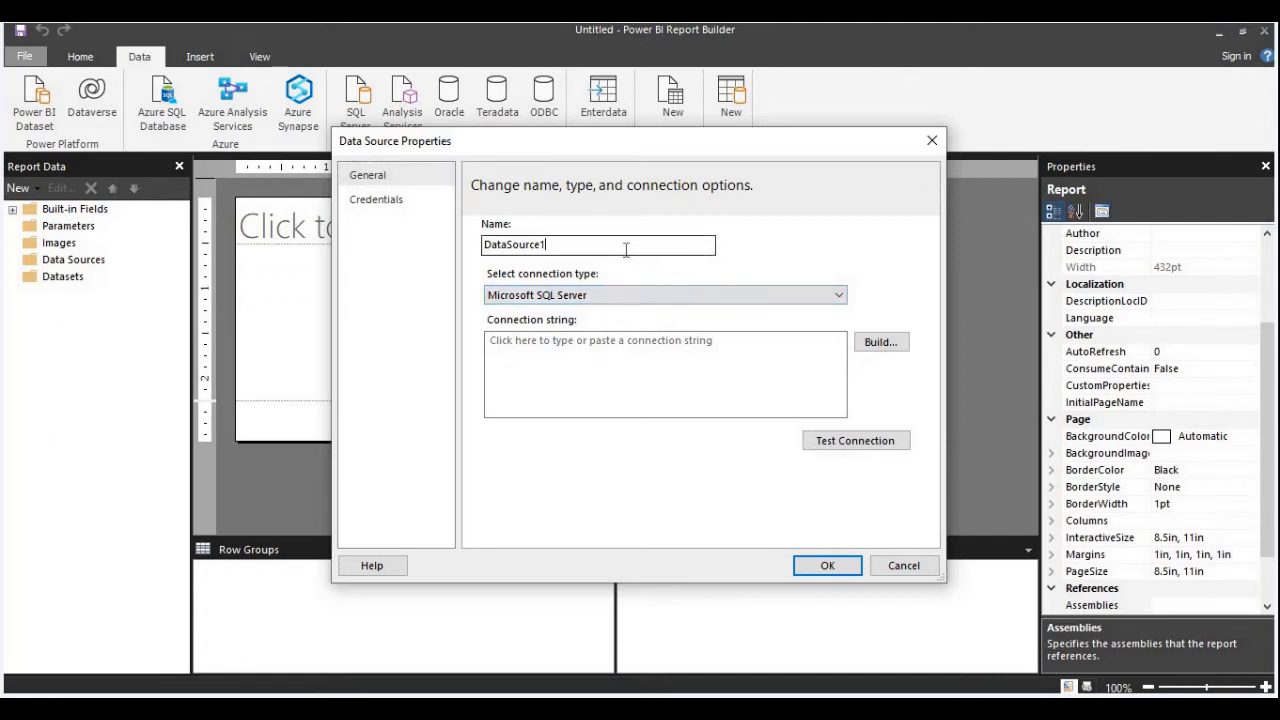
pyautogui.doubleClick(626, 248)
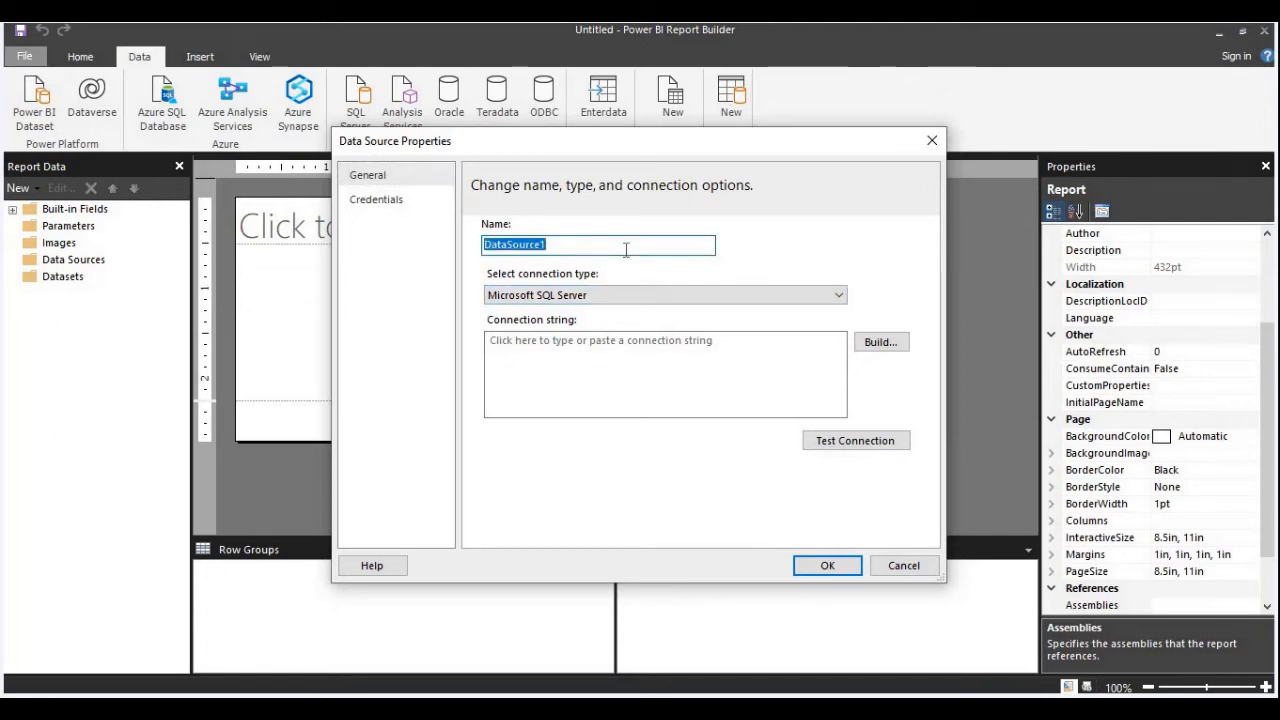
pyautogui.write('Demo')
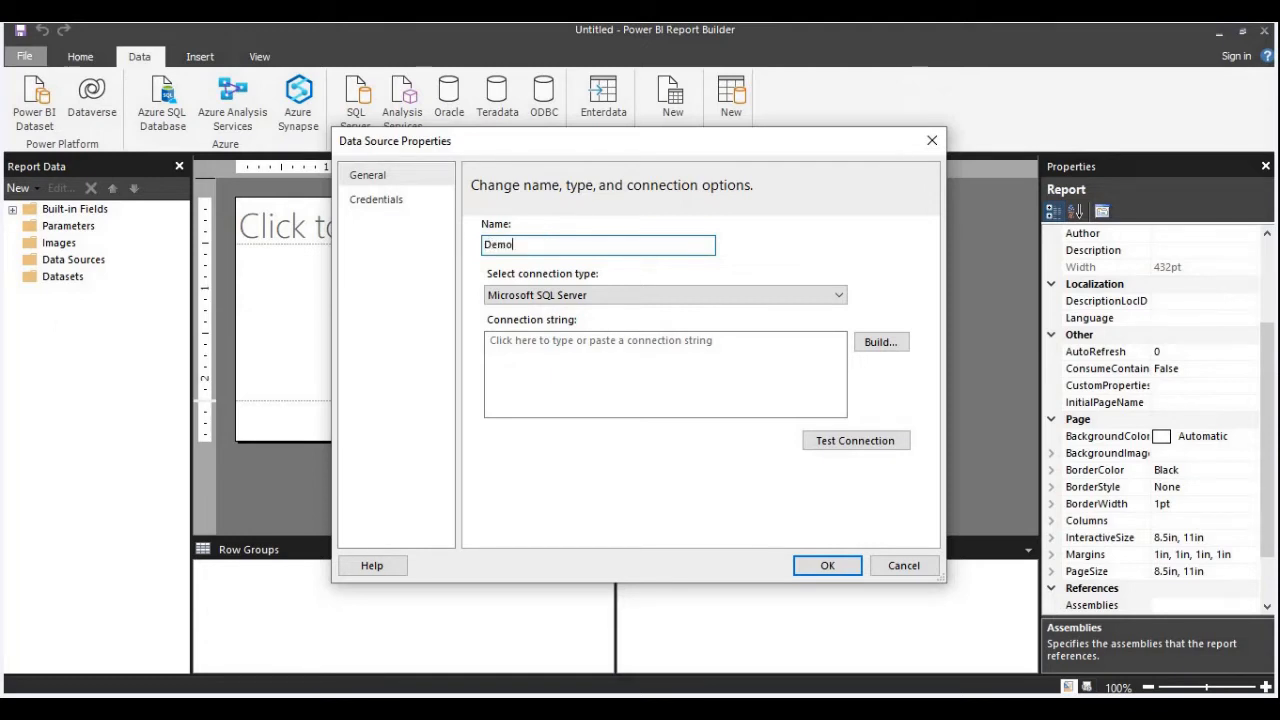
pyautogui.write('DataSource')
pyautogui.click(563, 296)
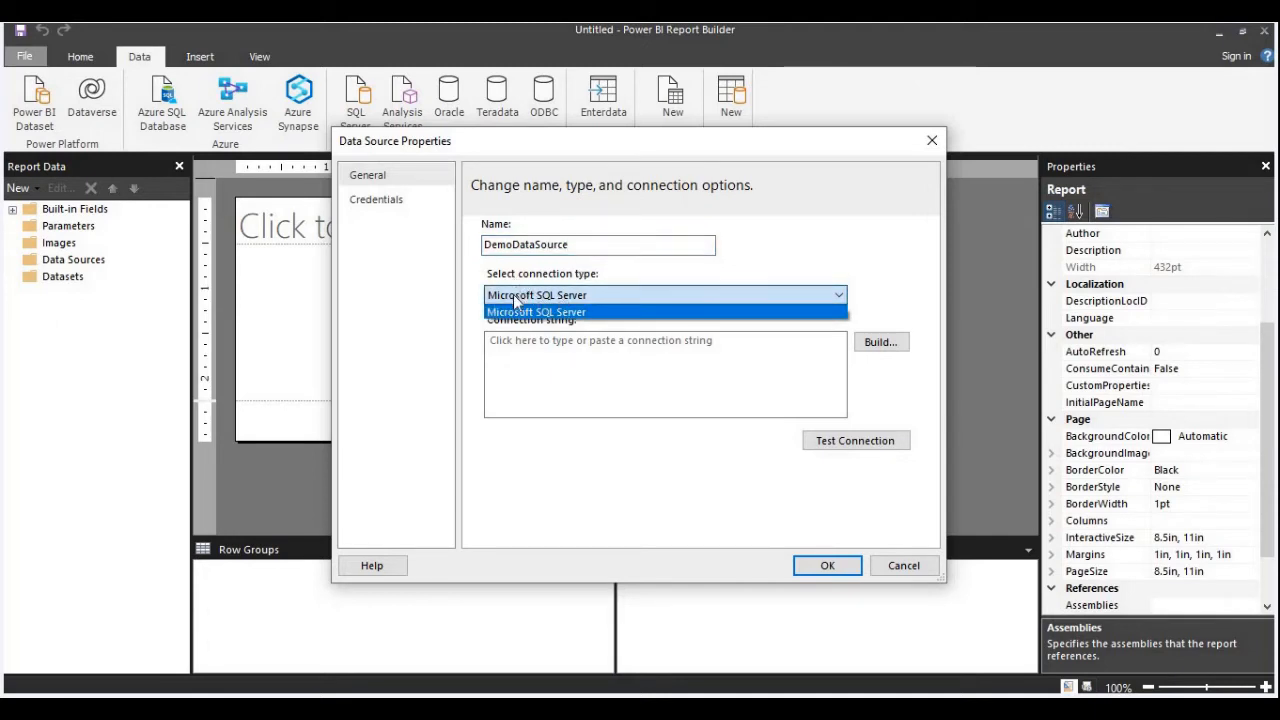
pyautogui.click(508, 316)
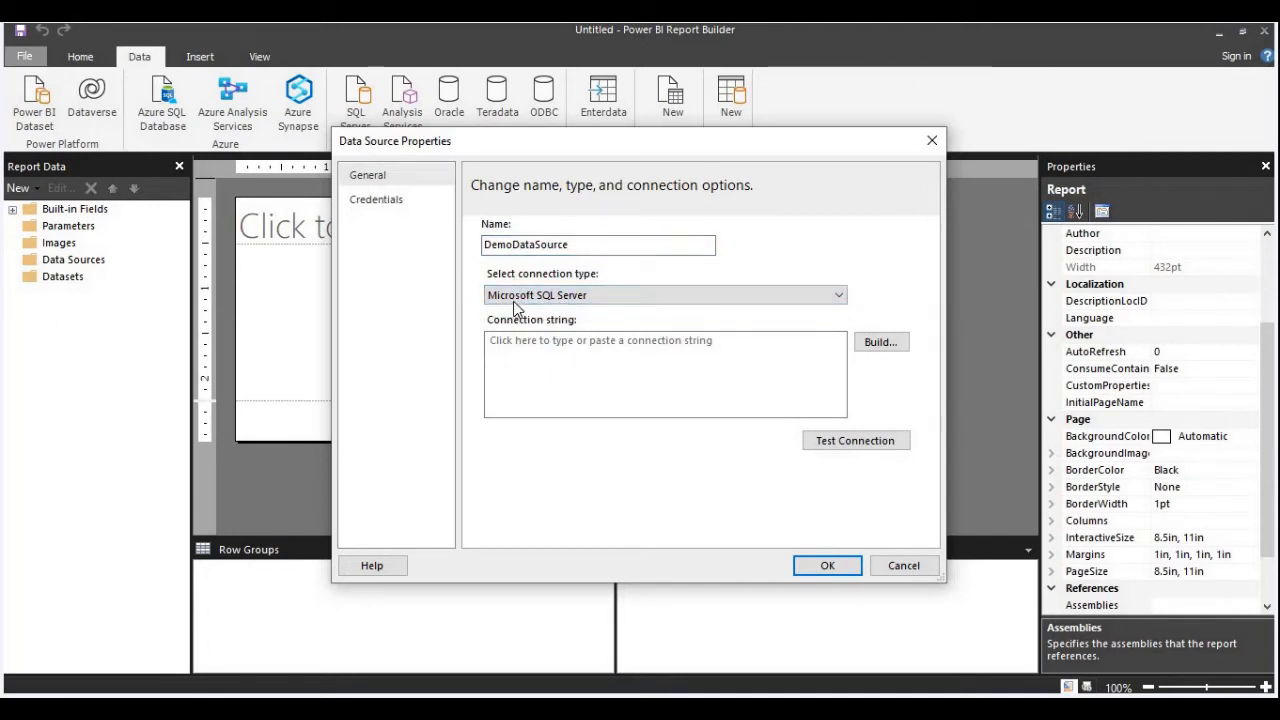
# Step: Start building the connection string, refresh the server list and choose the server DESKTOP-R7LFQS5
pyautogui.click(640, 373)
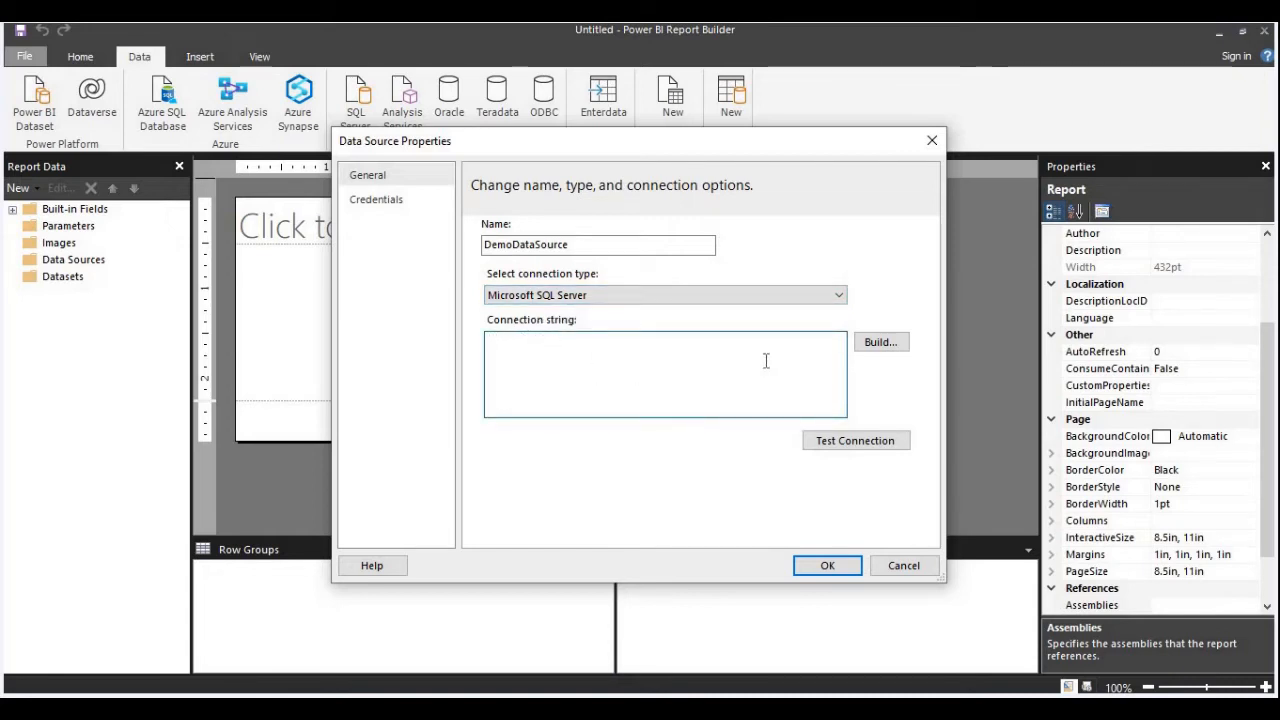
pyautogui.click(882, 342)
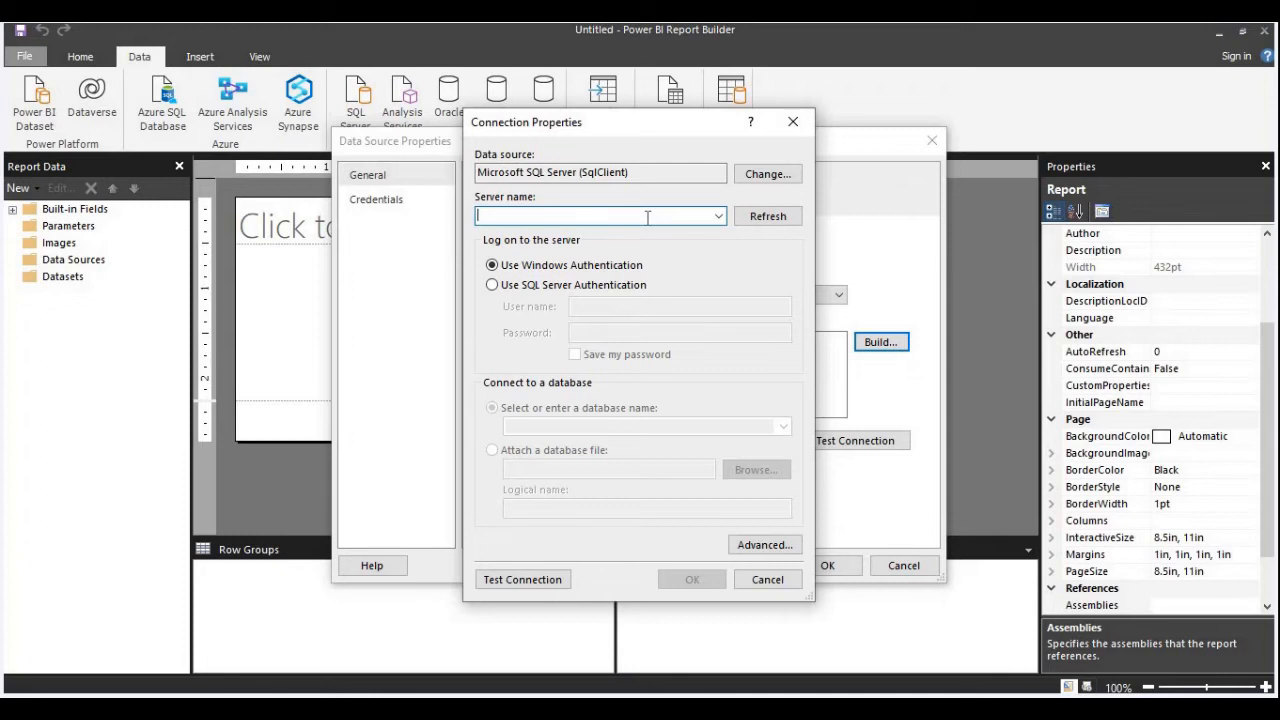
pyautogui.click(753, 215)
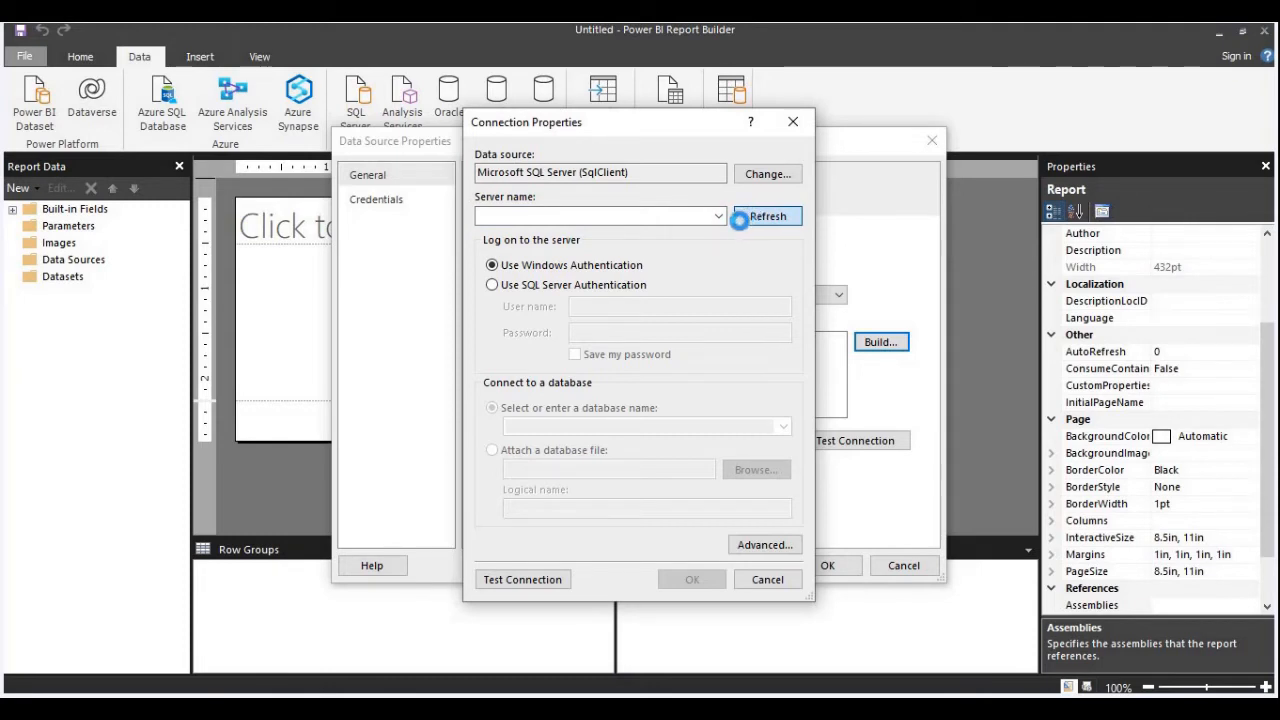
pyautogui.click(719, 217)
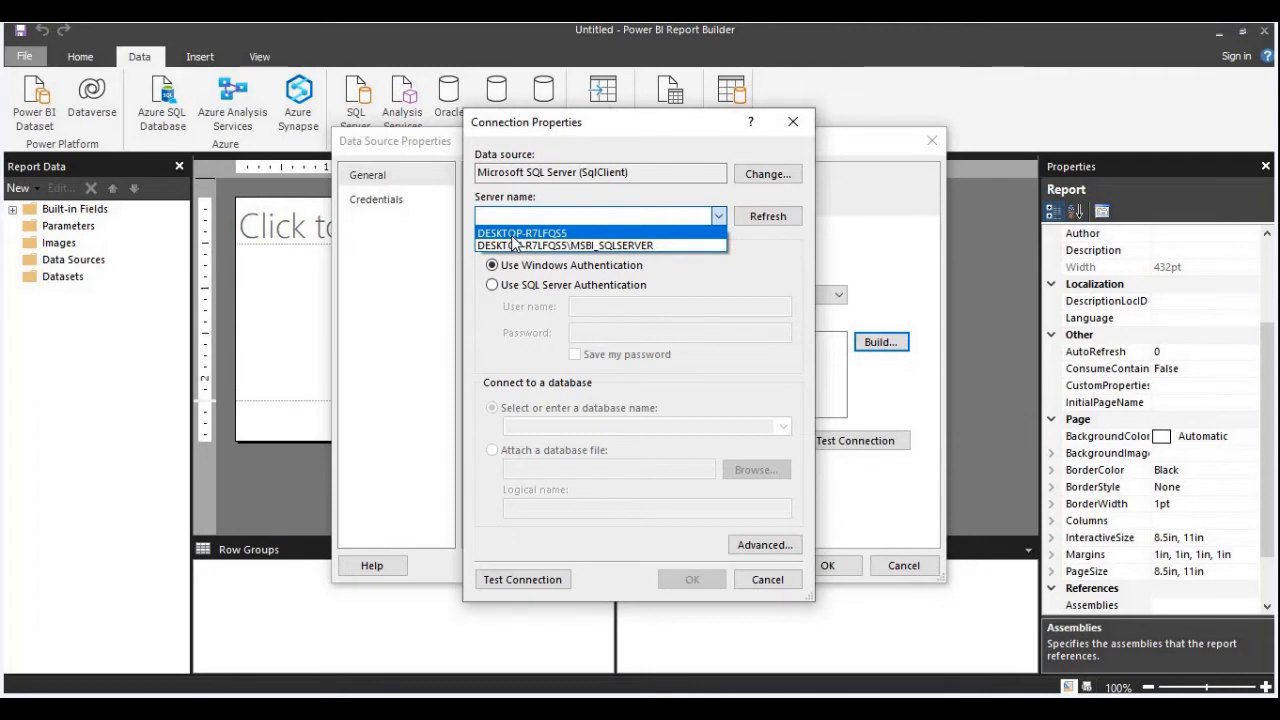
pyautogui.click(513, 238)
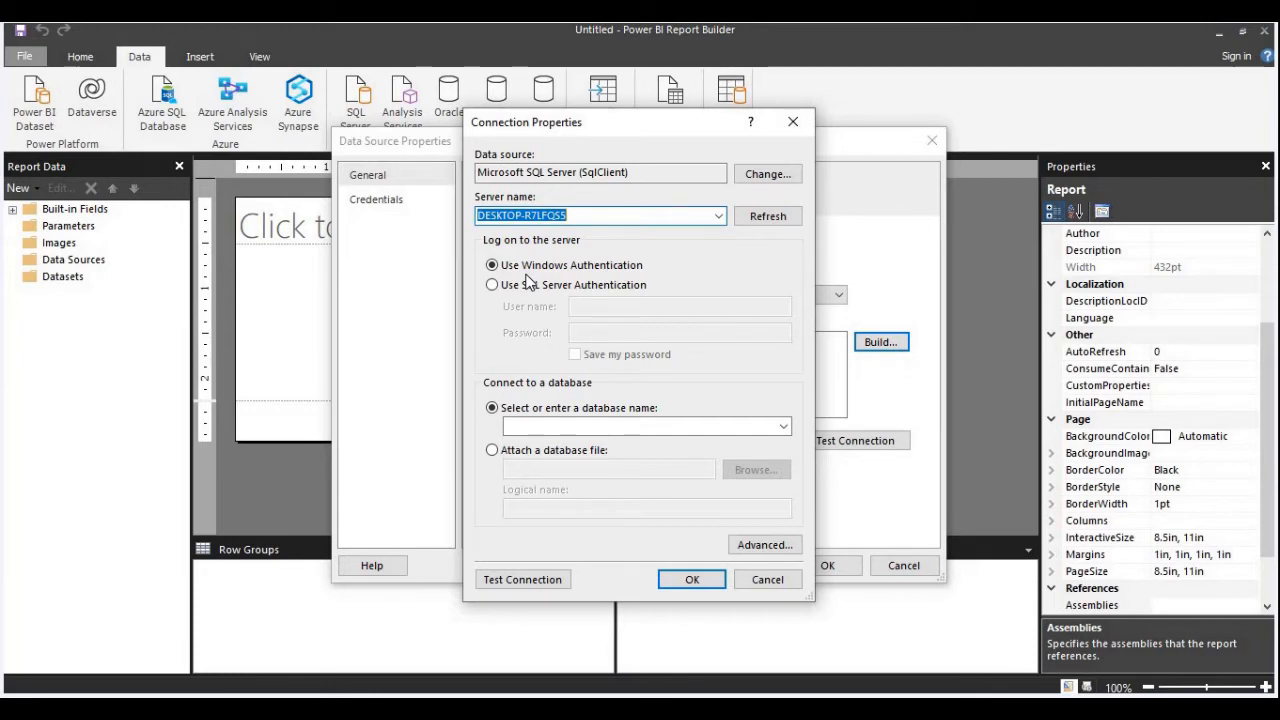
pyautogui.click(546, 288)
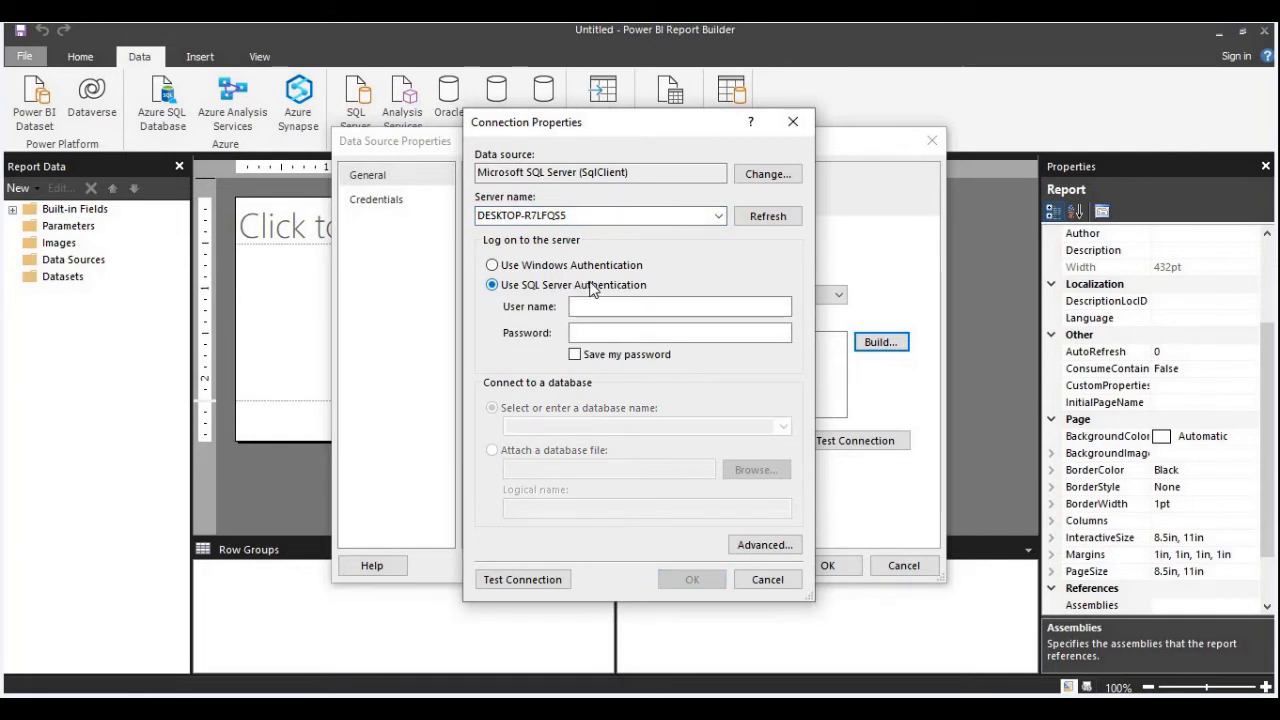
pyautogui.click(614, 308)
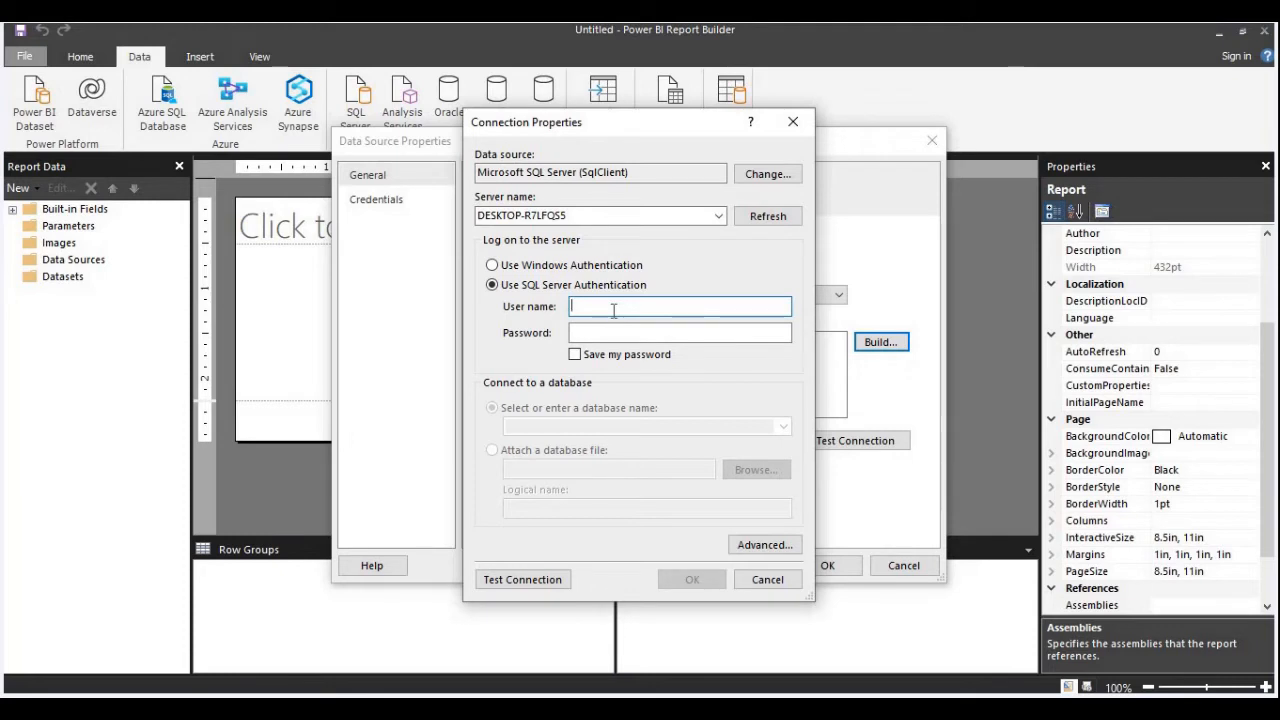
pyautogui.click(600, 267)
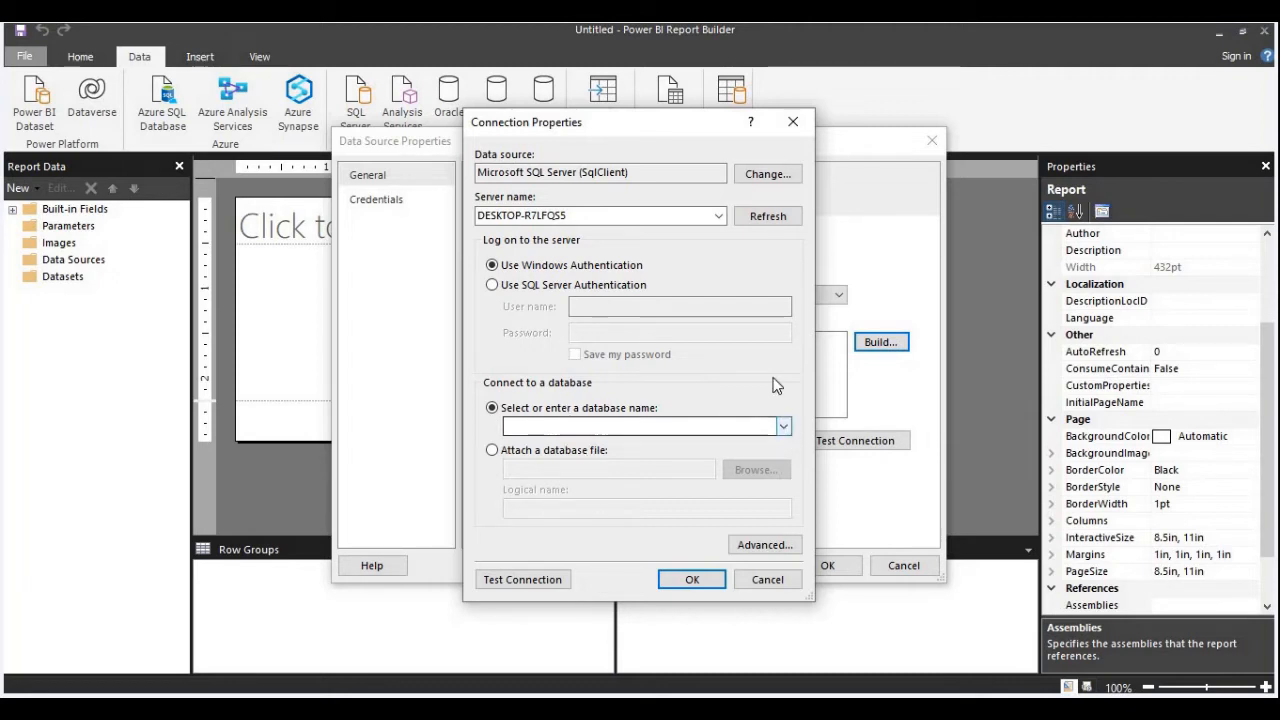
# Step: Set the connection's database to AdventureWorksDW, then test the connection and save the data source
pyautogui.click(785, 427)
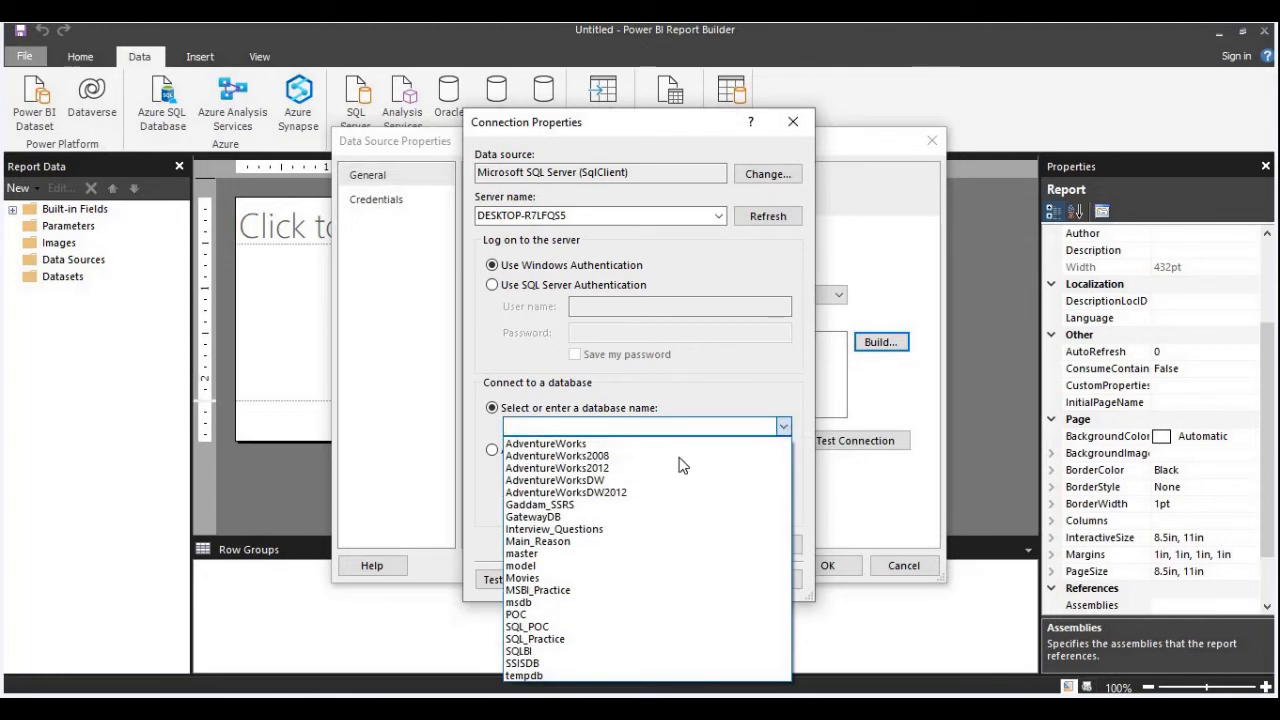
pyautogui.click(603, 481)
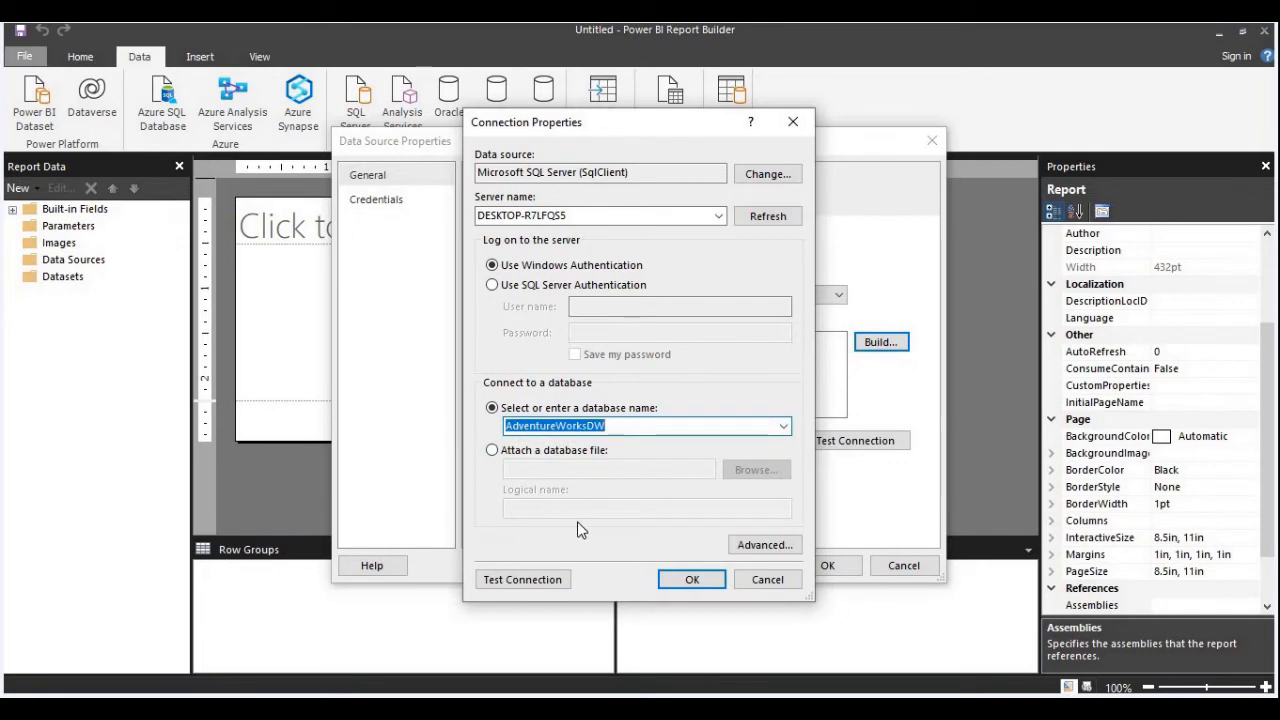
pyautogui.click(530, 581)
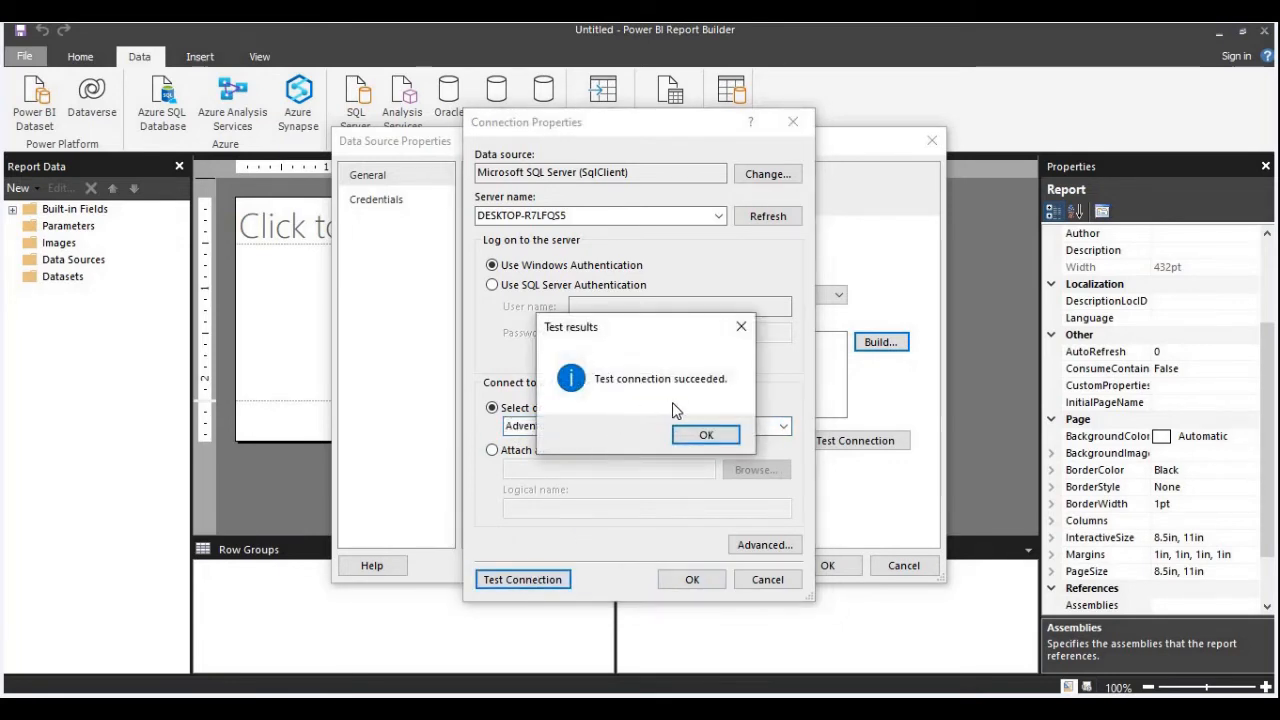
pyautogui.click(706, 435)
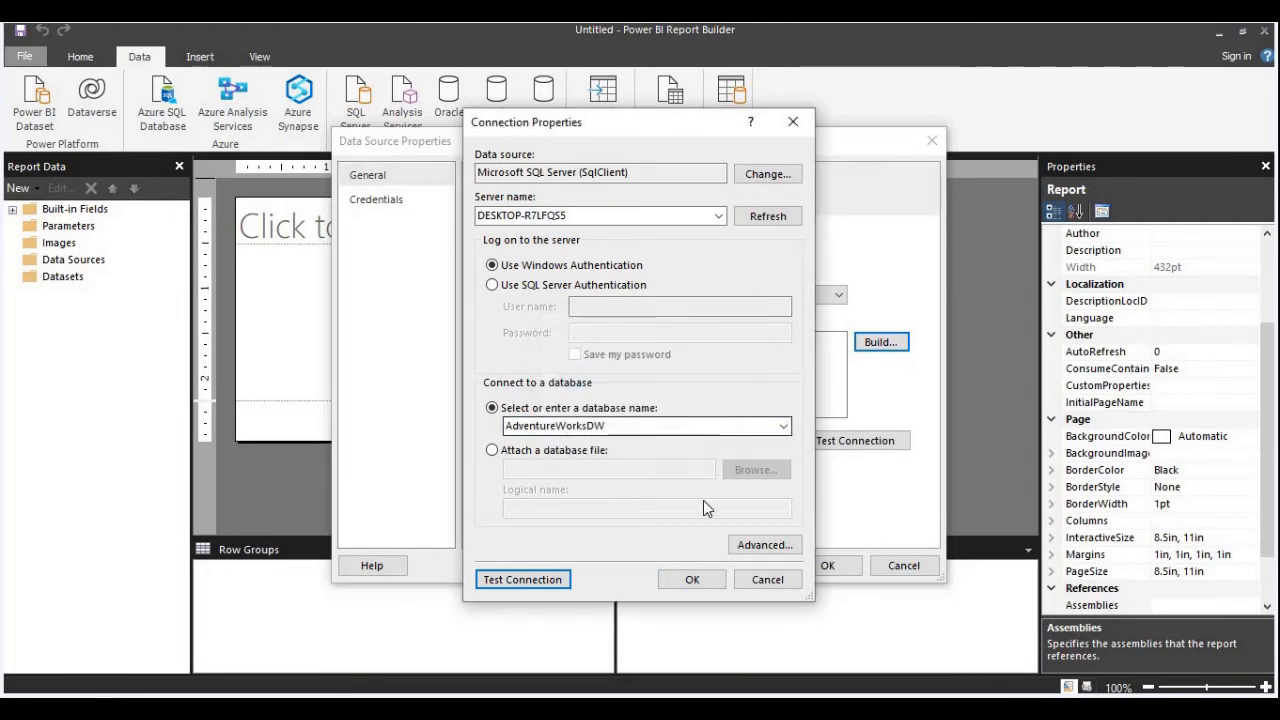
pyautogui.click(690, 578)
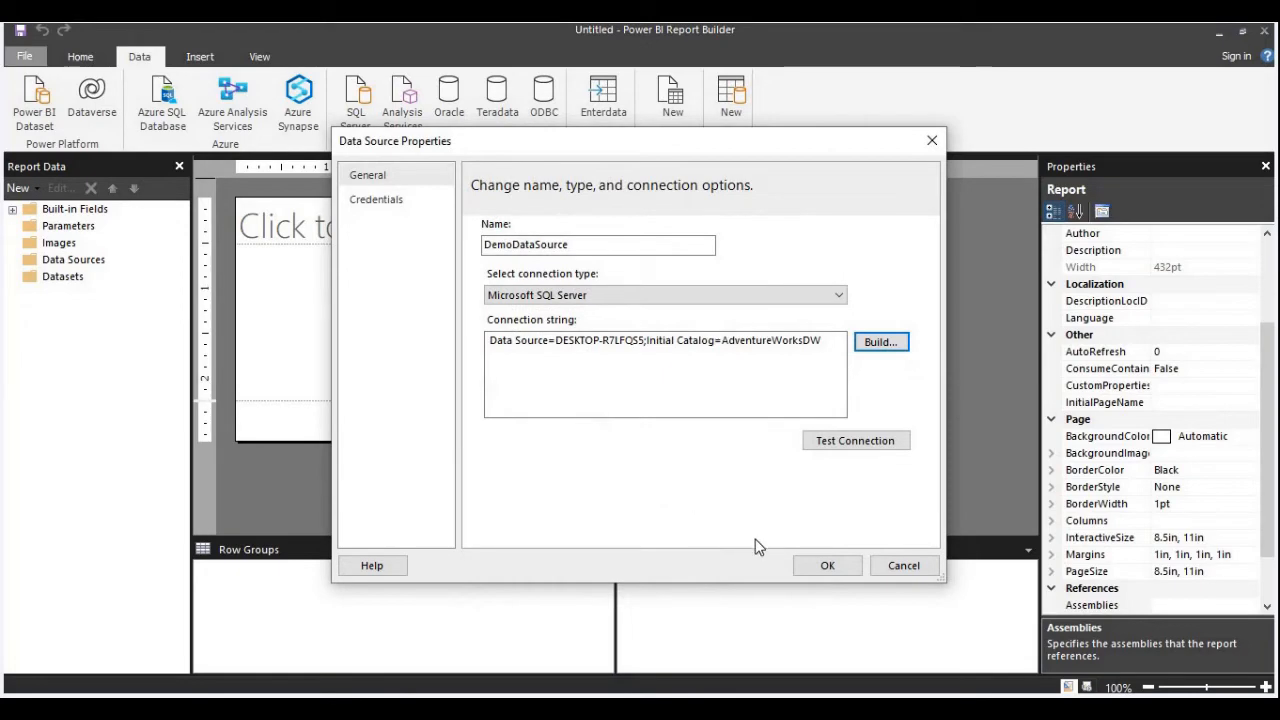
pyautogui.click(812, 565)
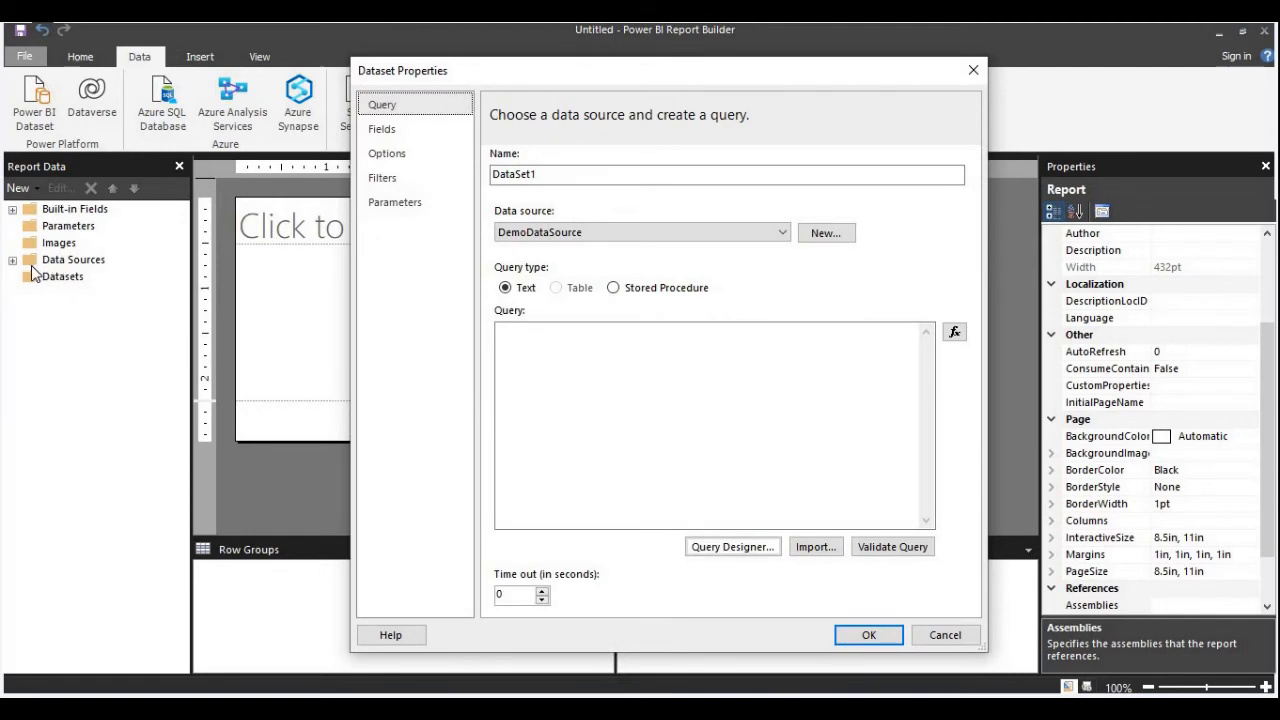
# Step: Name the new dataset SampleDataSet
pyautogui.click(557, 174)
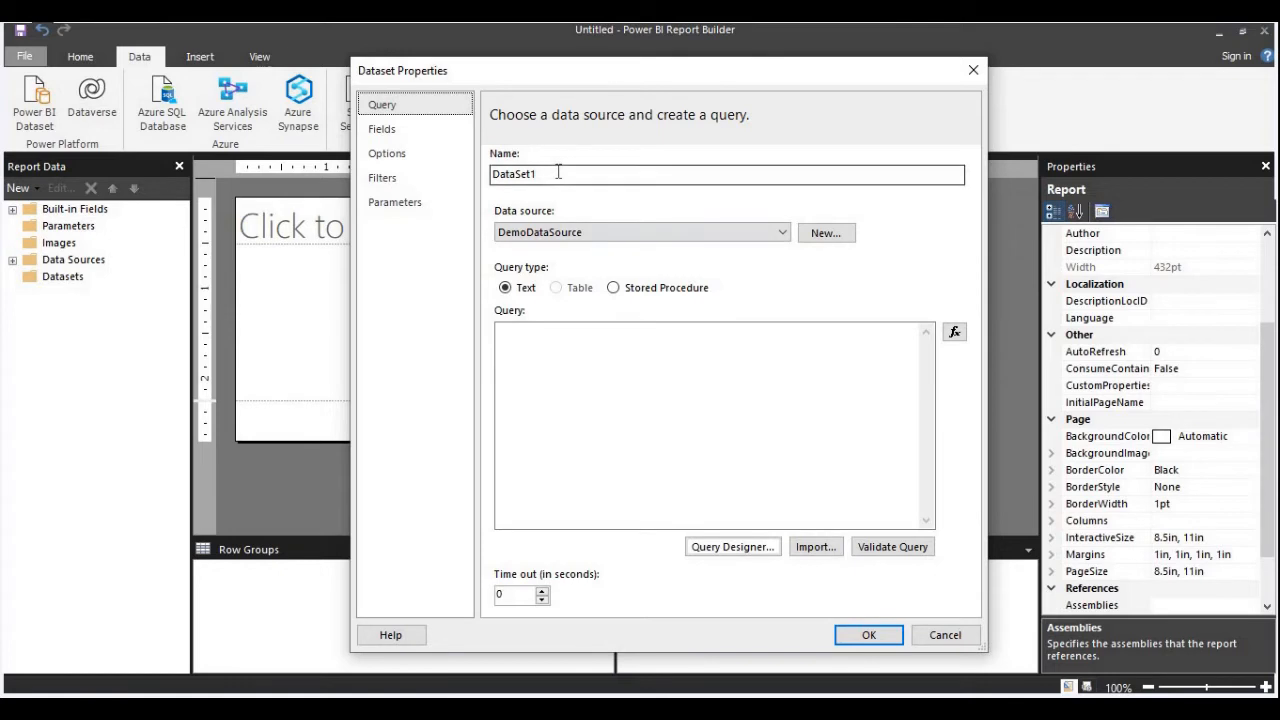
pyautogui.doubleClick(482, 176)
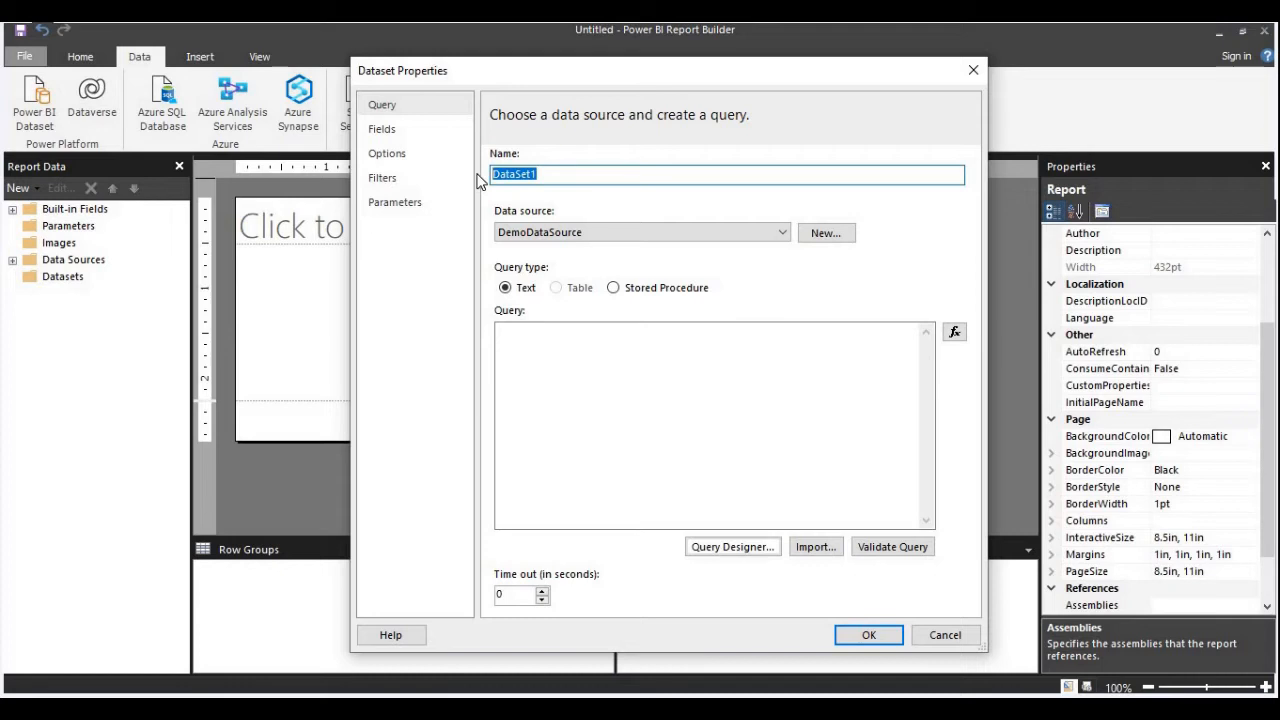
pyautogui.write('Sample')
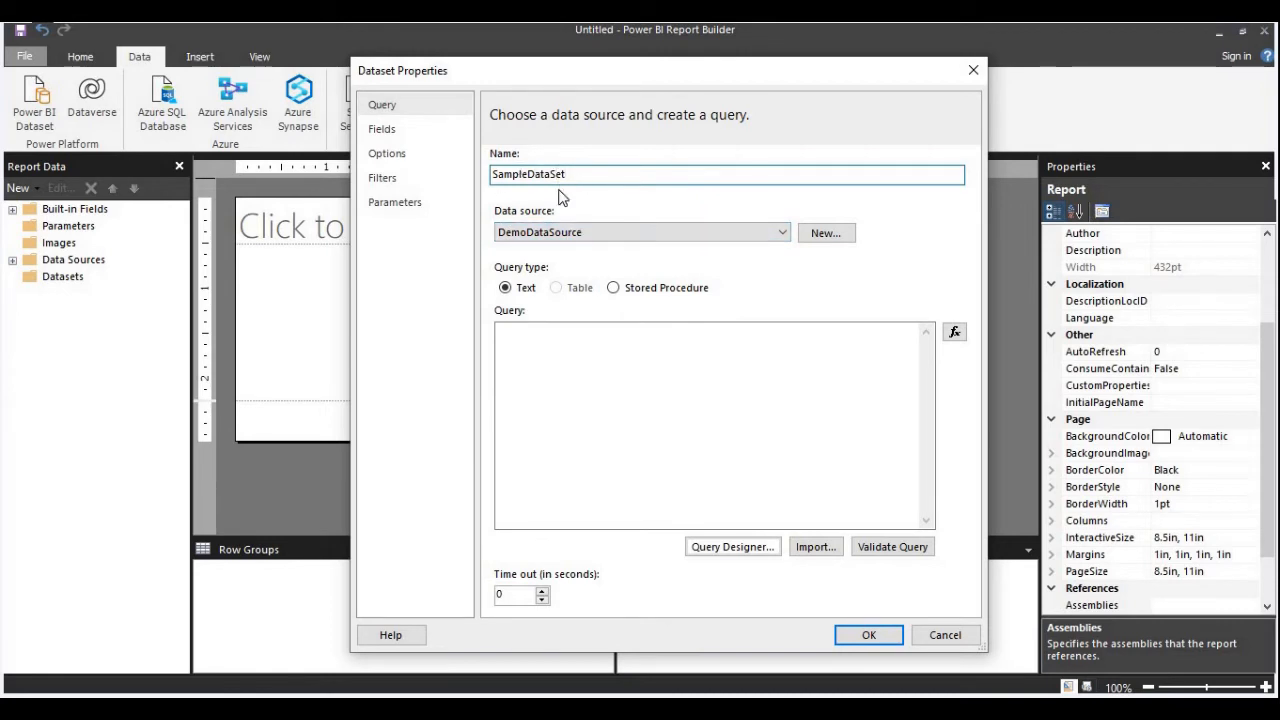
# Step: Check the Stored Procedure query type's settings for the dataset, ending with the query type set to Text
pyautogui.click(600, 353)
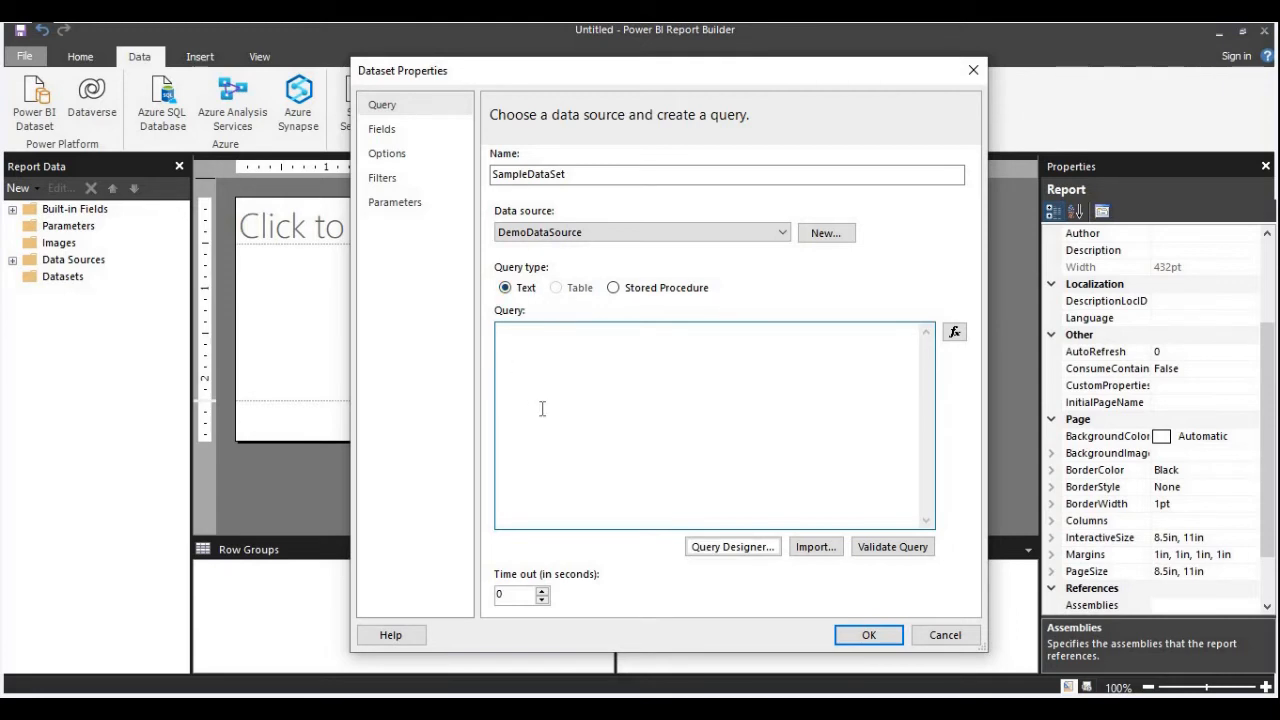
pyautogui.click(629, 287)
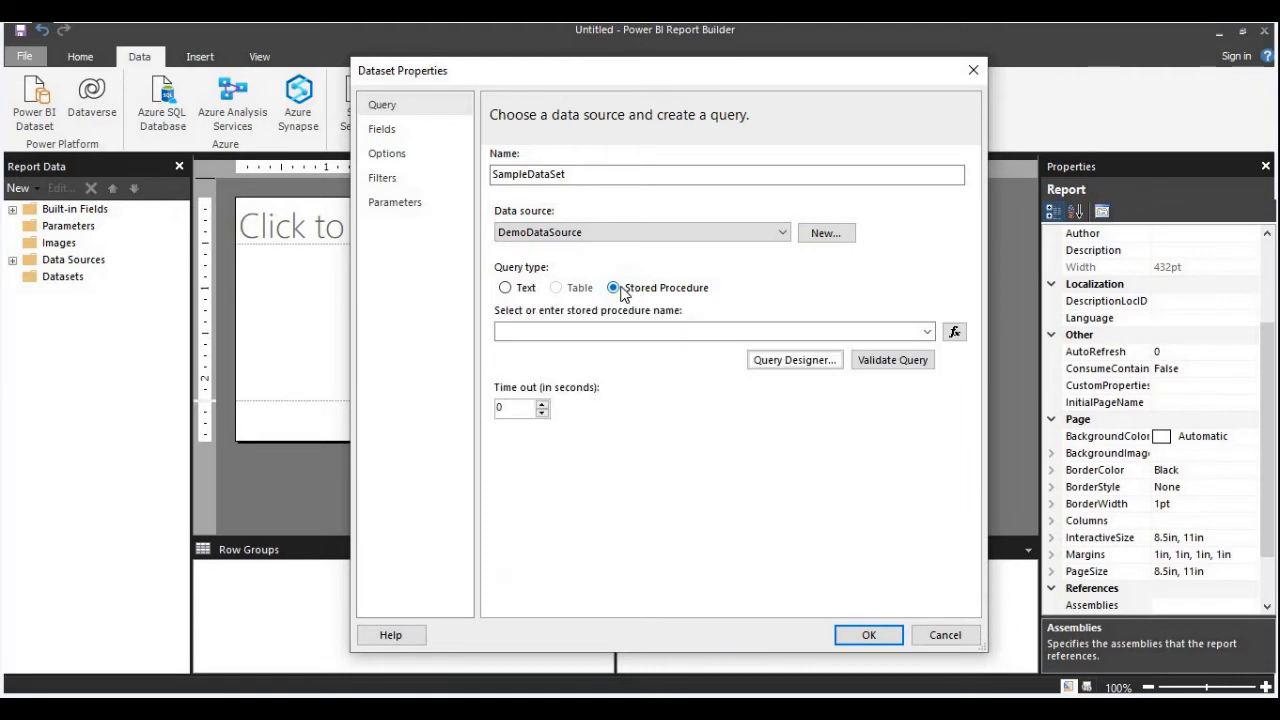
pyautogui.click(735, 326)
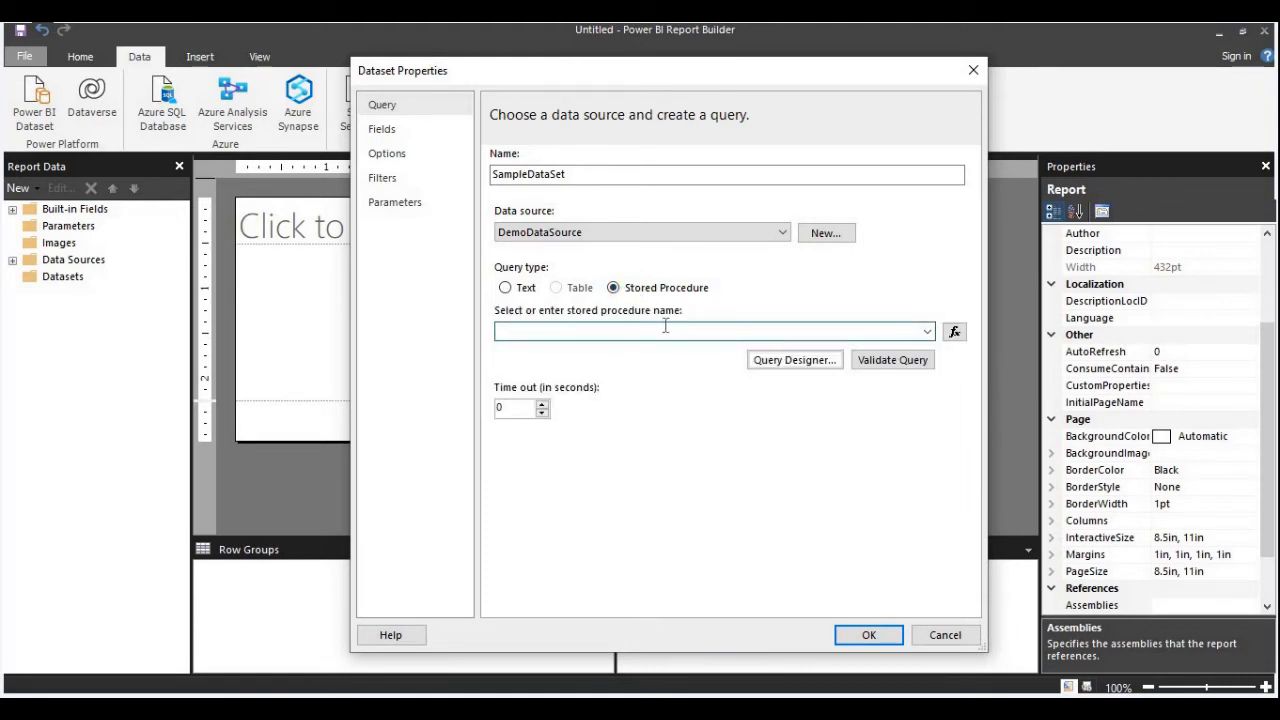
pyautogui.click(520, 289)
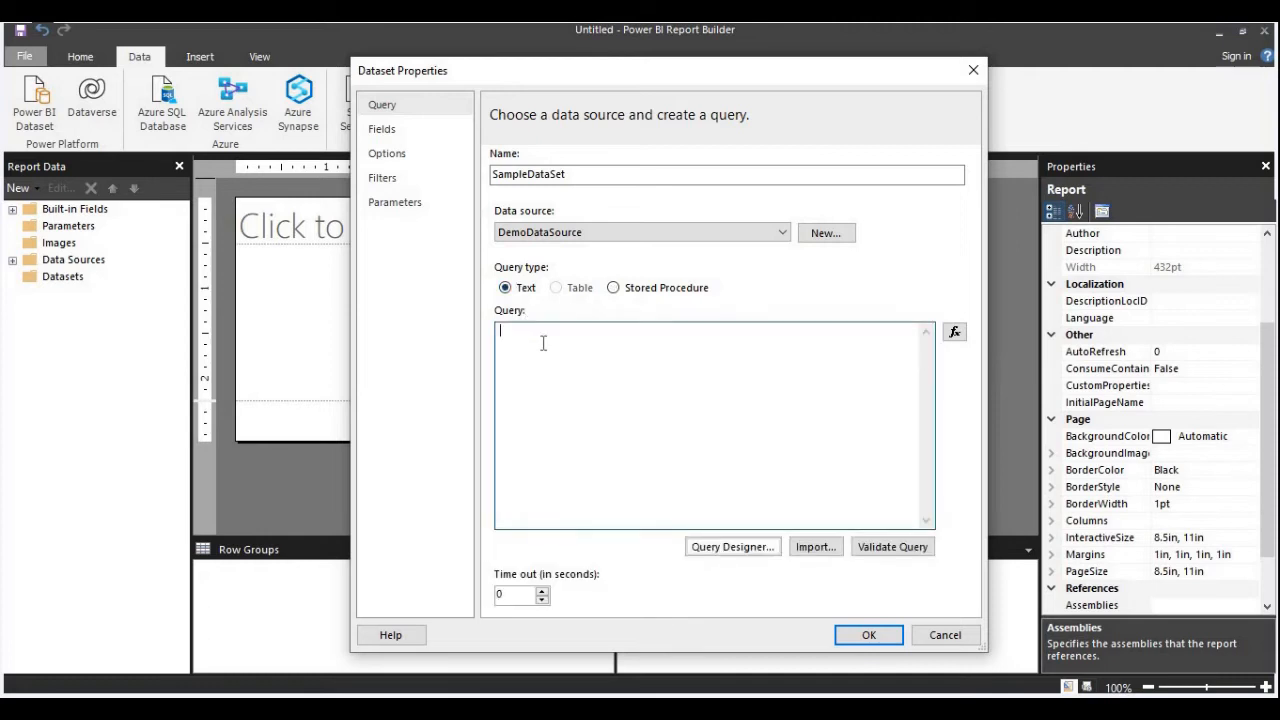
# Step: Browse the database's tables, views and stored procedures in the Query Designer, then close it without building a query
pyautogui.click(733, 547)
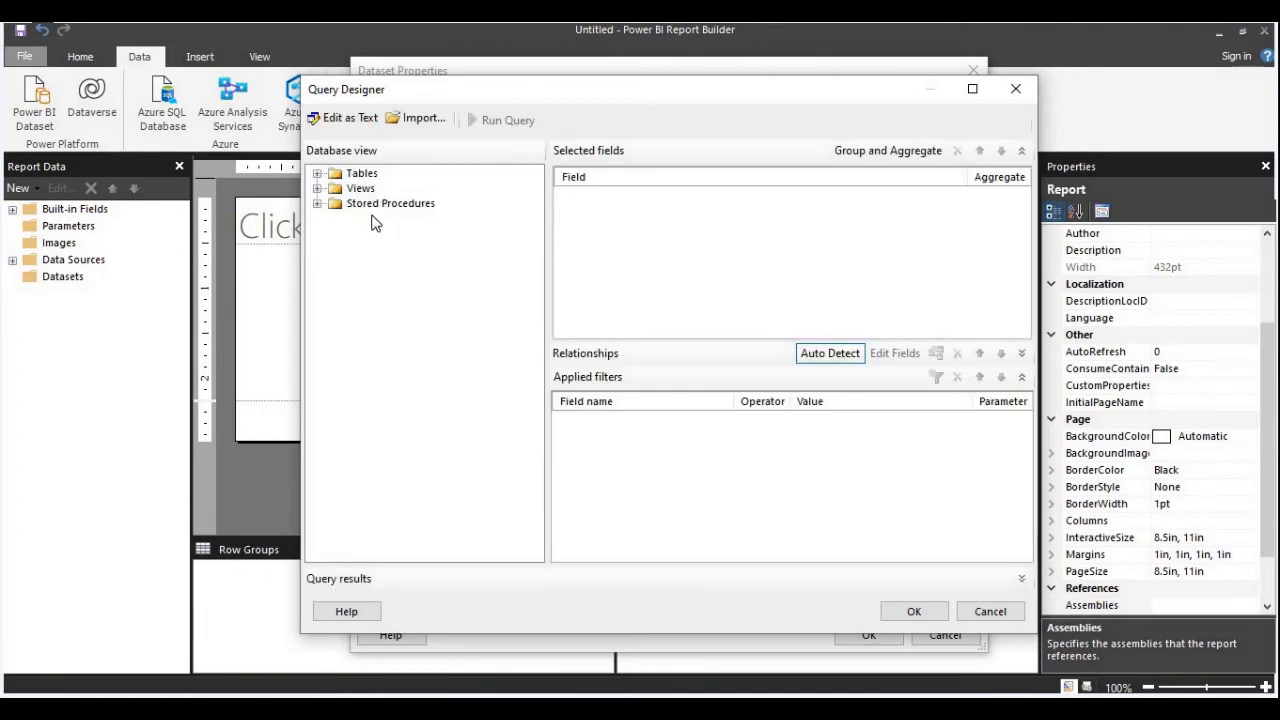
pyautogui.click(318, 174)
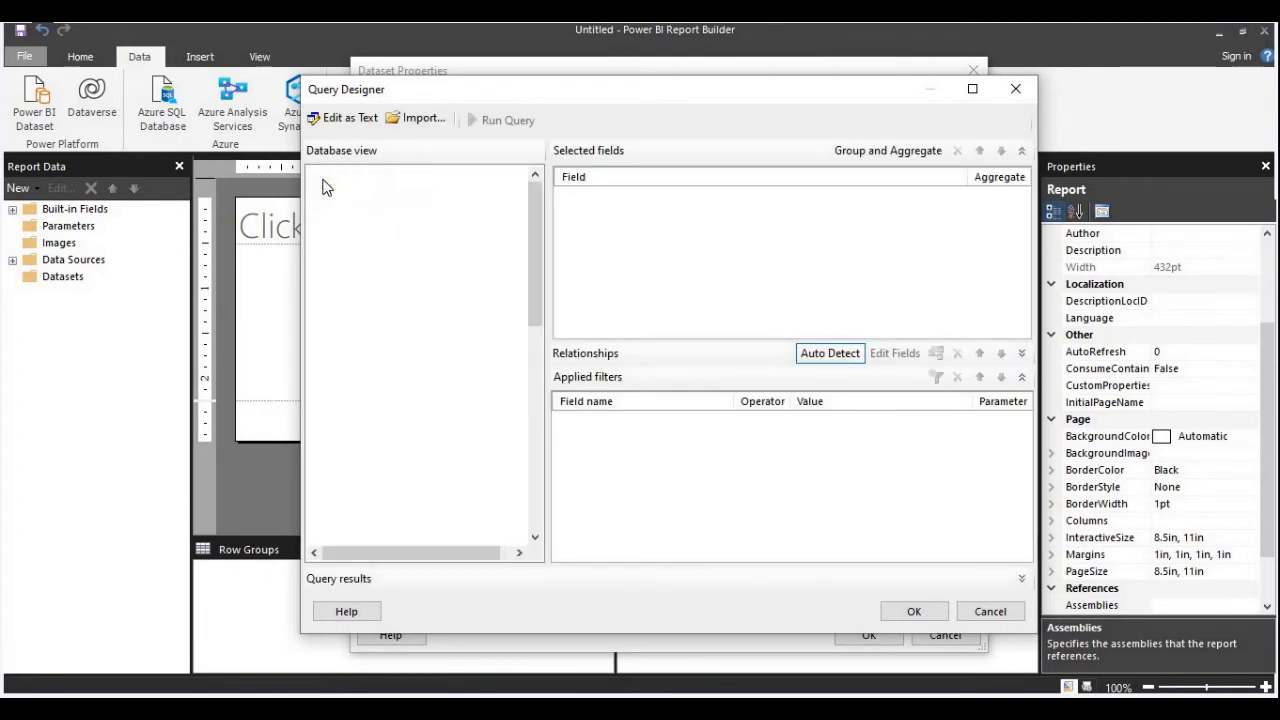
pyautogui.scroll(-15, 350, 245)
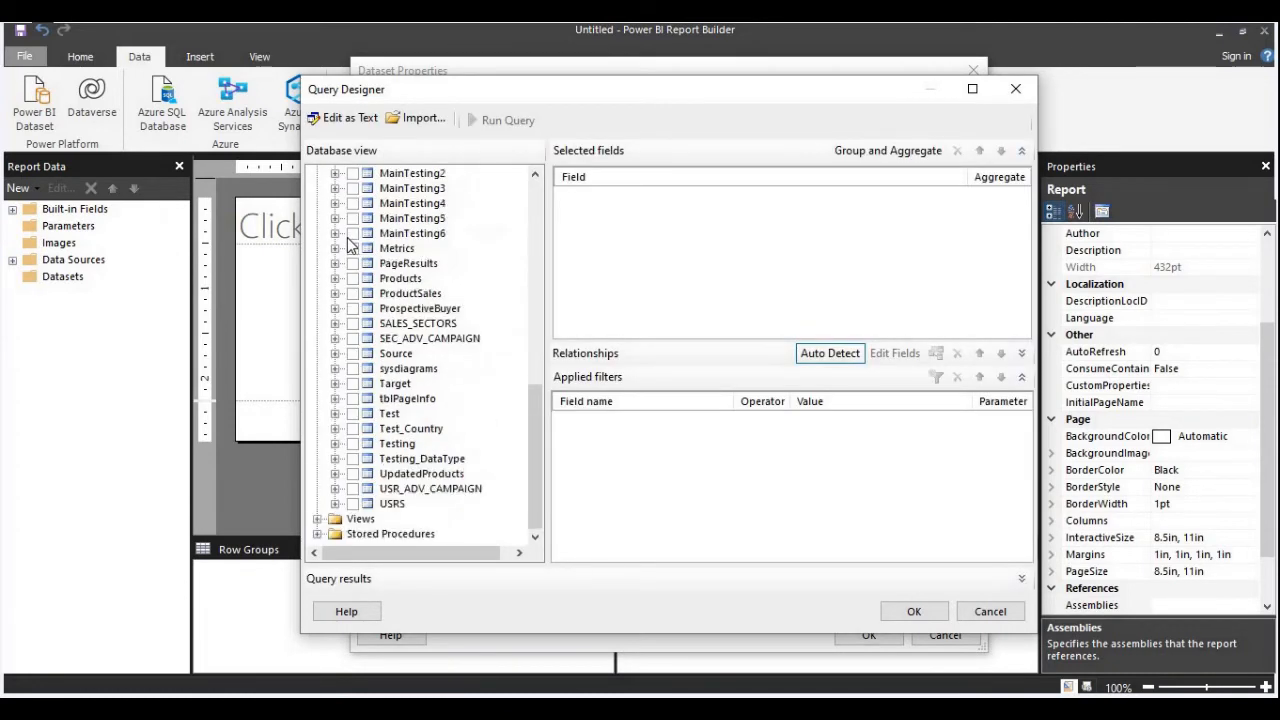
pyautogui.click(317, 519)
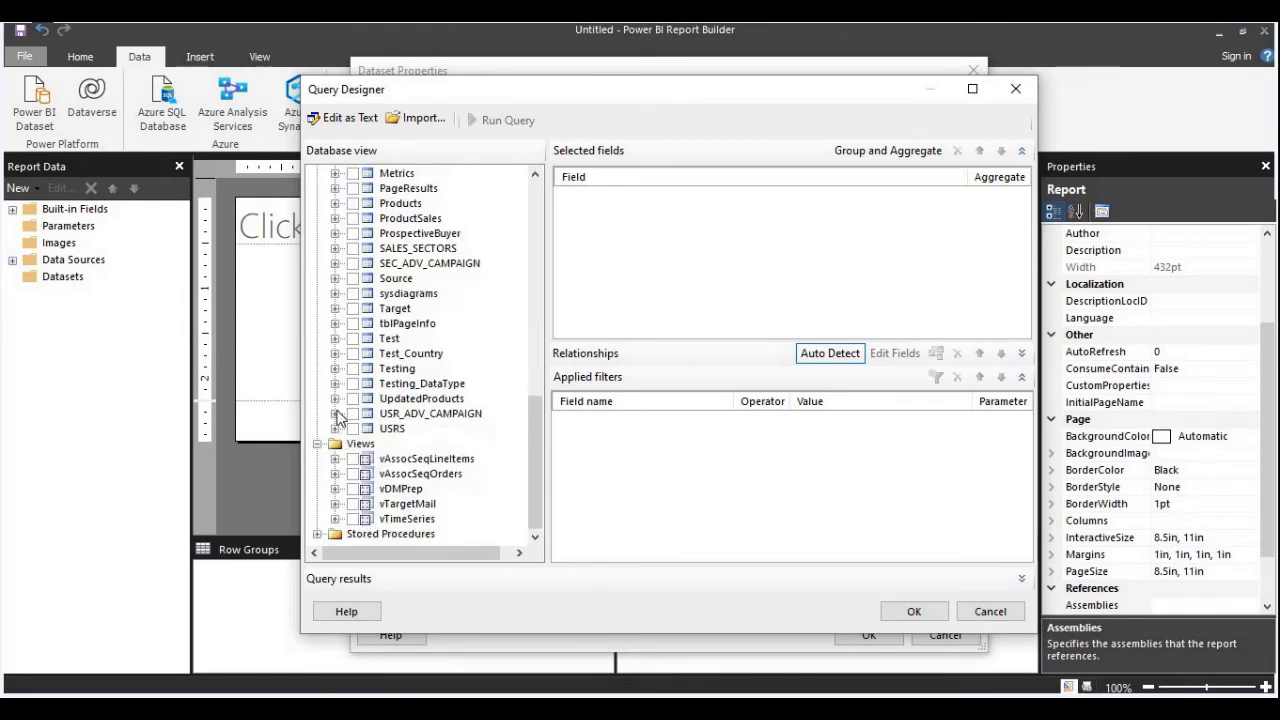
pyautogui.click(318, 534)
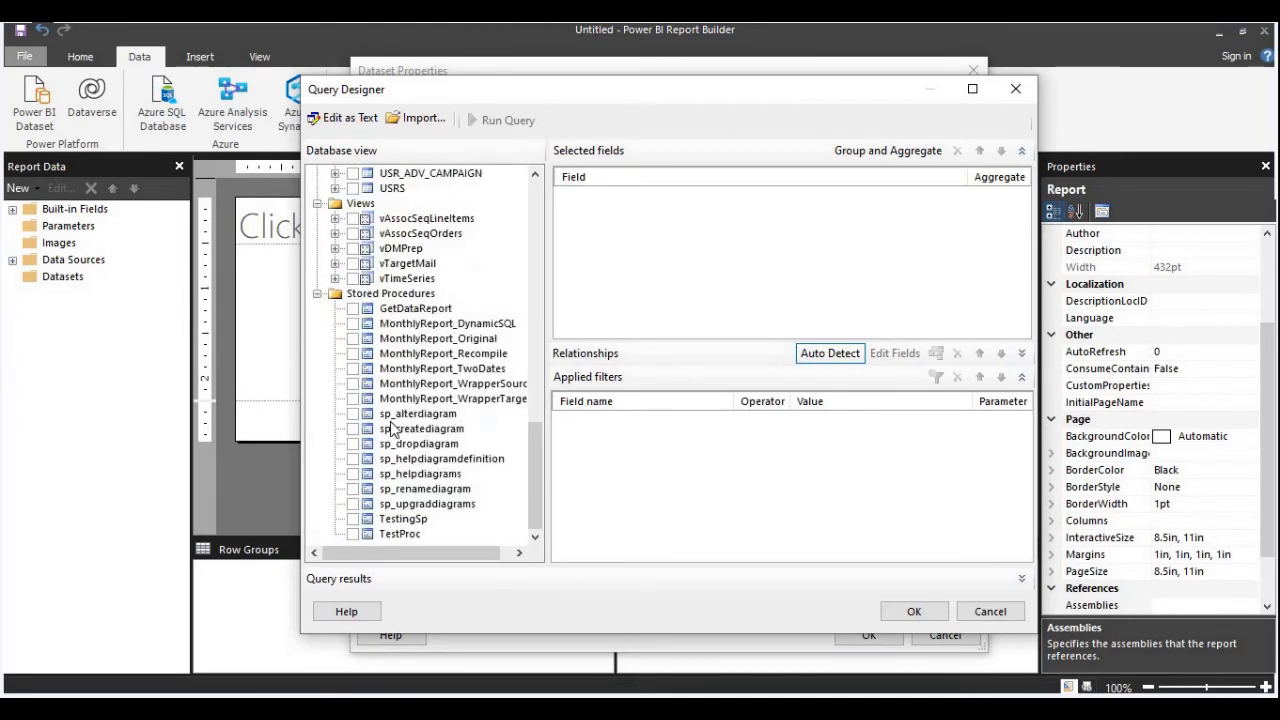
pyautogui.scroll(20, 395, 420)
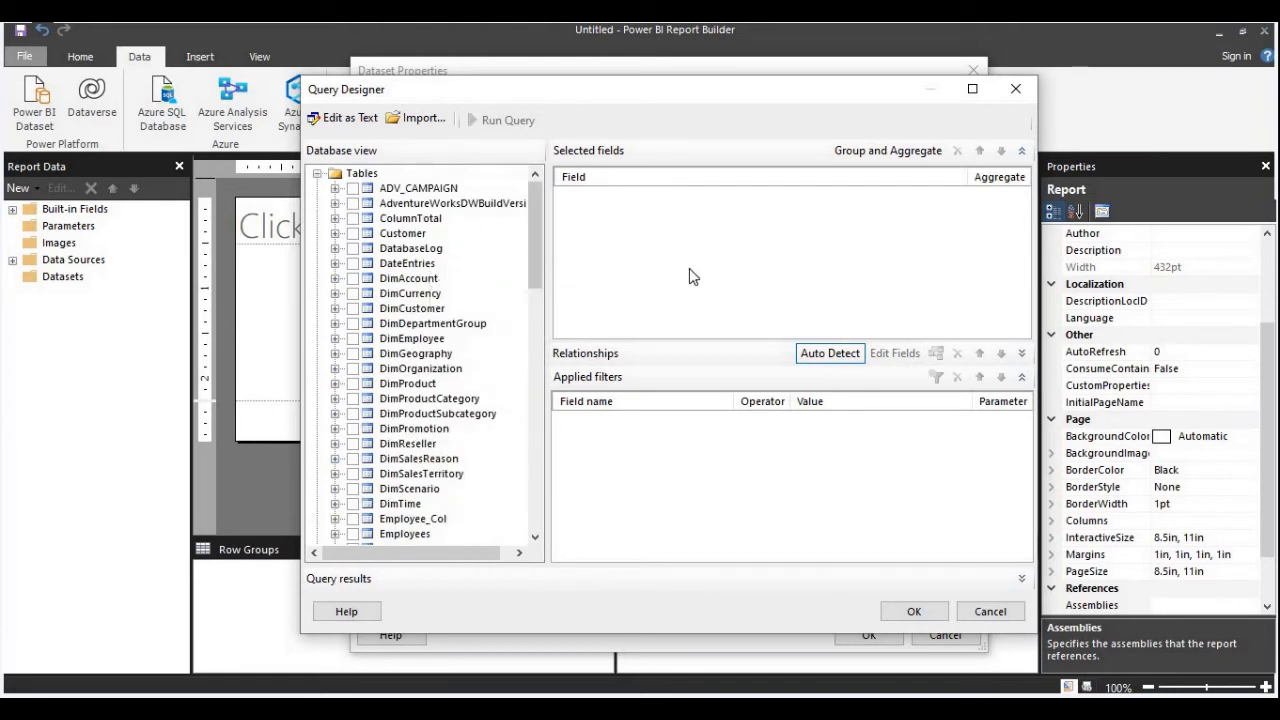
pyautogui.click(988, 611)
pyautogui.click(629, 421)
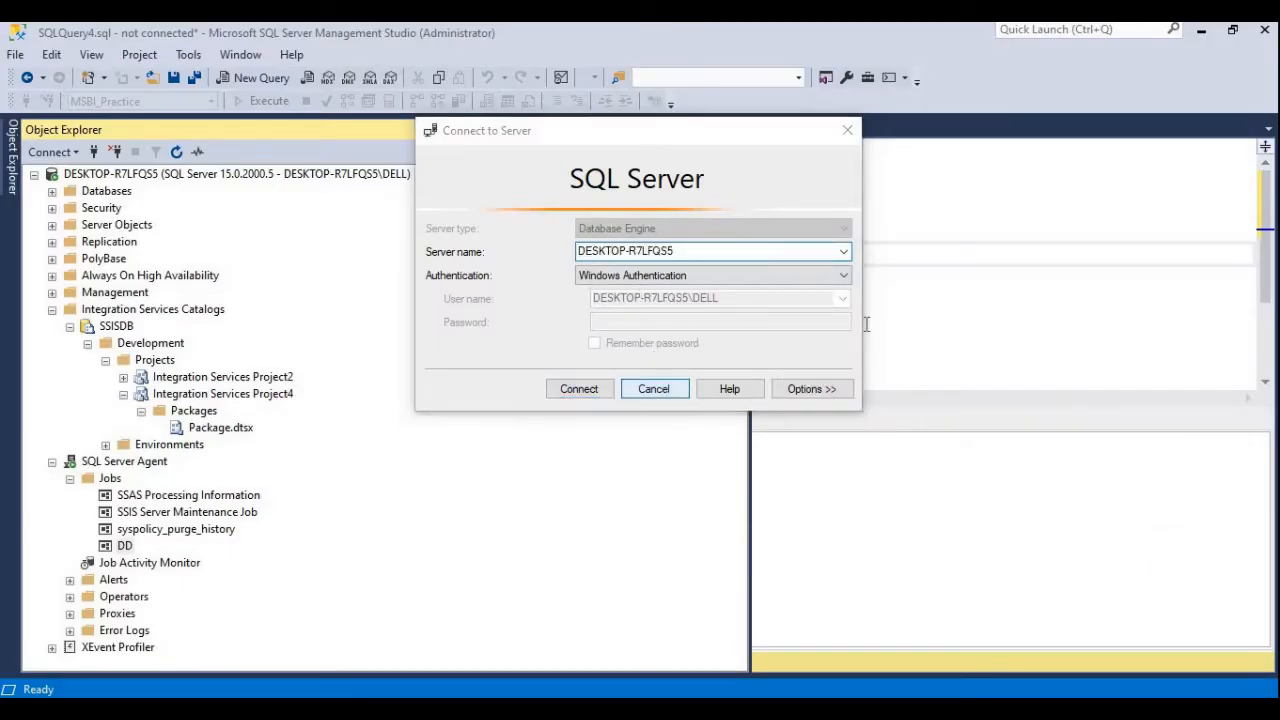
# Step: Switch to SQL Server Management Studio and open a new query against the AdventureWorksDW database
pyautogui.click(868, 252)
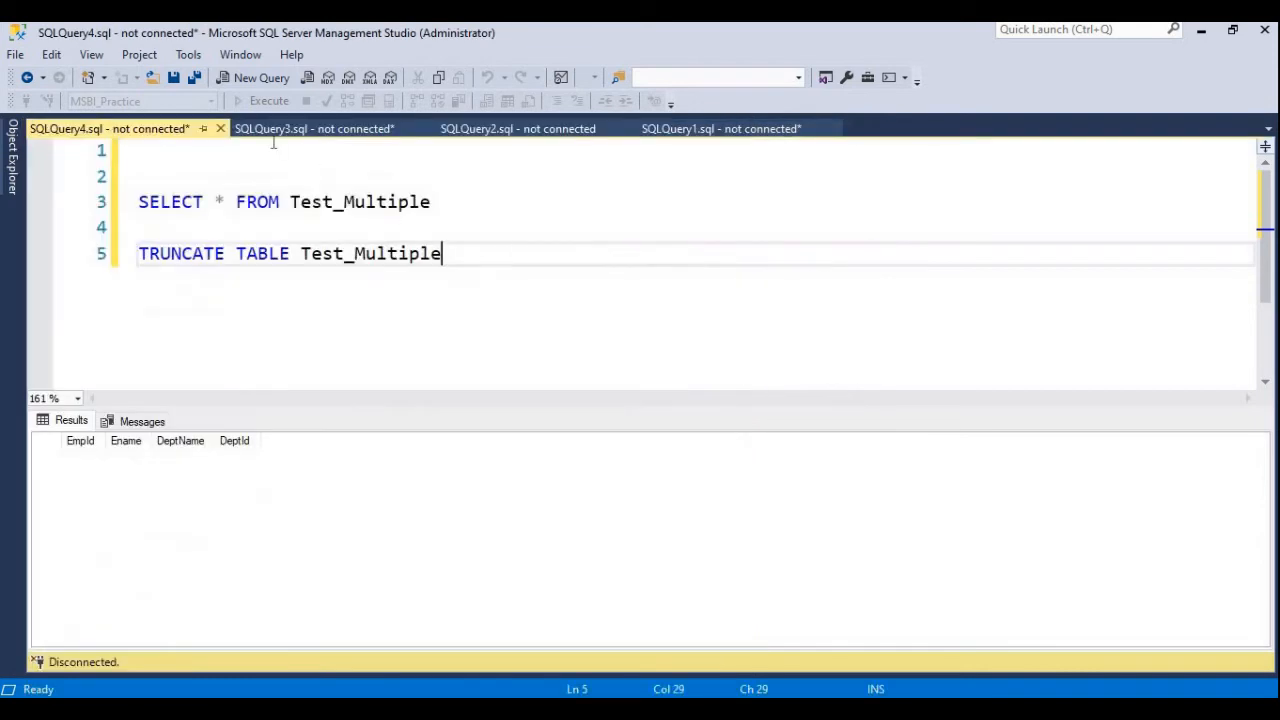
pyautogui.click(241, 78)
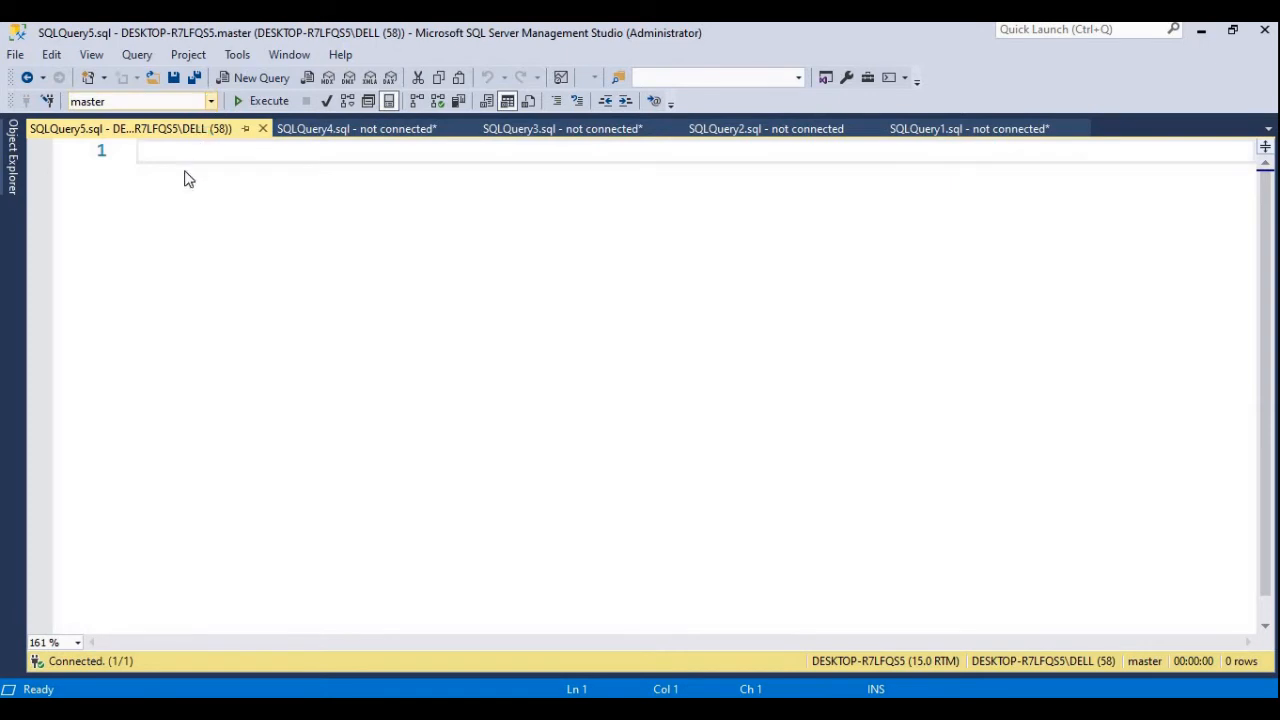
pyautogui.click(211, 101)
pyautogui.click(166, 172)
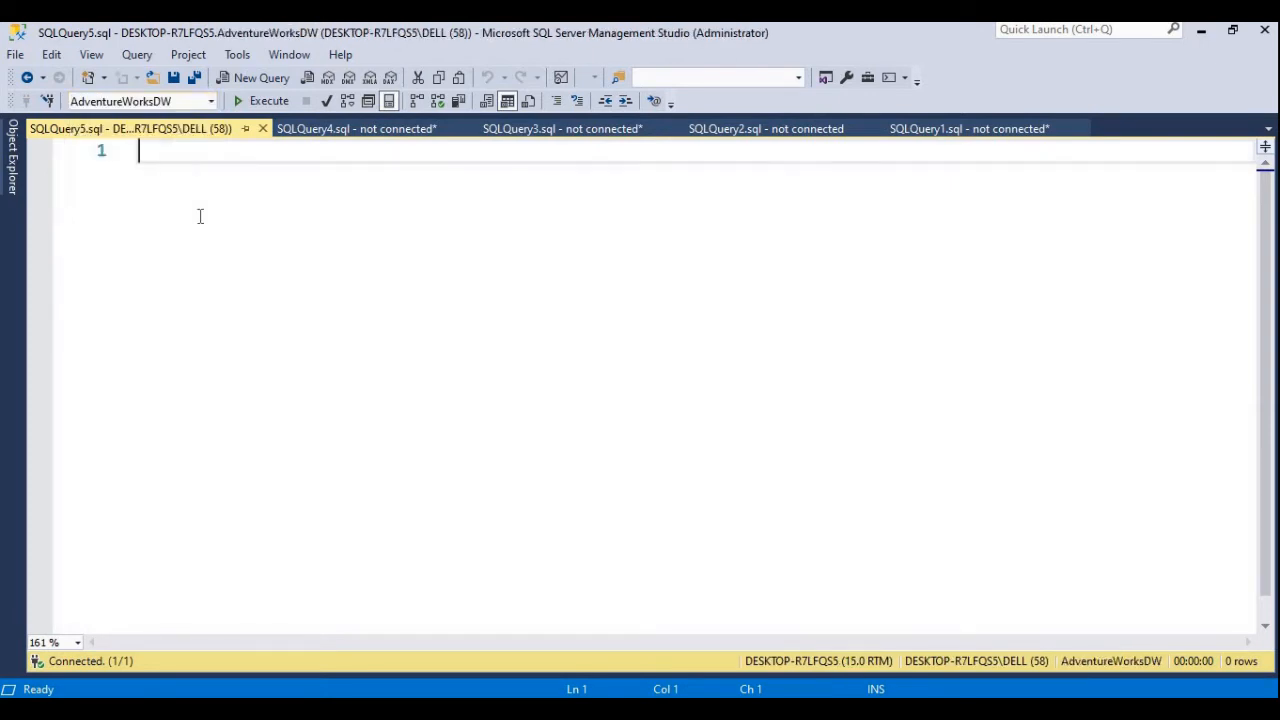
# Step: Write the query SELECT * FROM DimProductCategory and execute it
pyautogui.press('Return')
pyautogui.press('Return')
pyautogui.write('SEELEC')
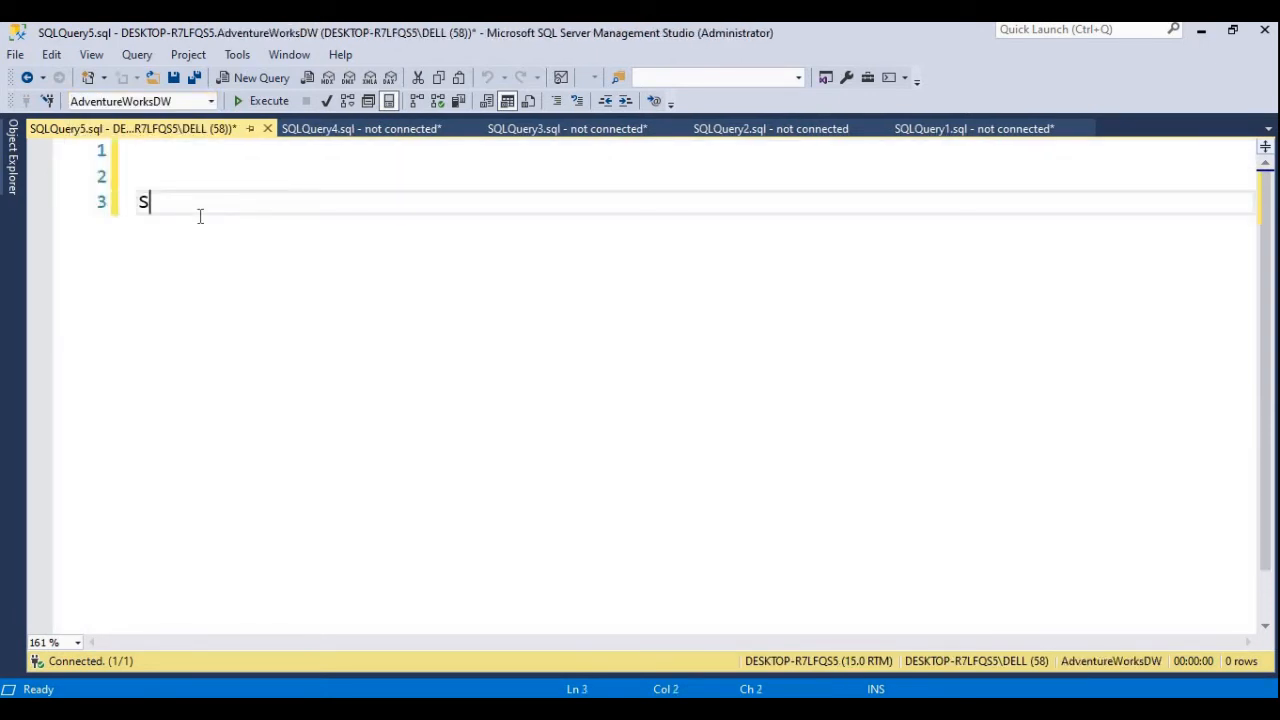
pyautogui.press('BackSpace')
pyautogui.press('BackSpace')
pyautogui.press('BackSpace')
pyautogui.press('BackSpace')
pyautogui.write('LECT * FROM Dim')
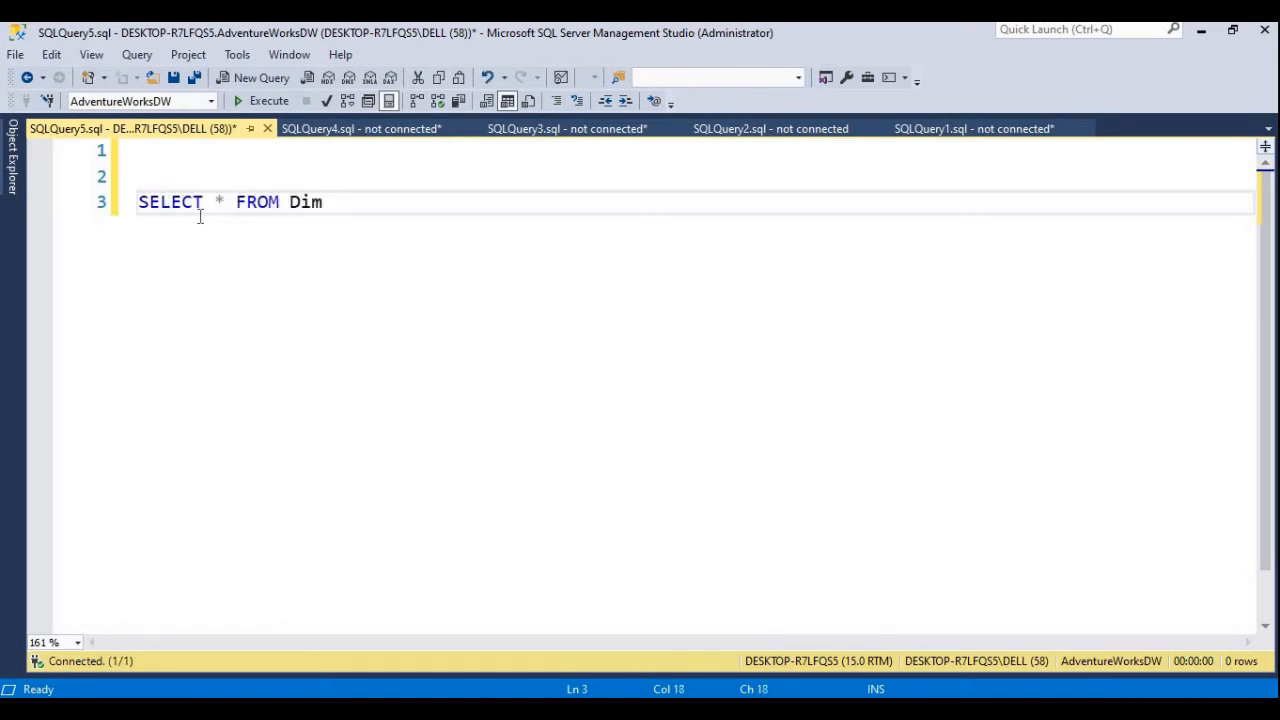
pyautogui.write('c')
pyautogui.press('Down')
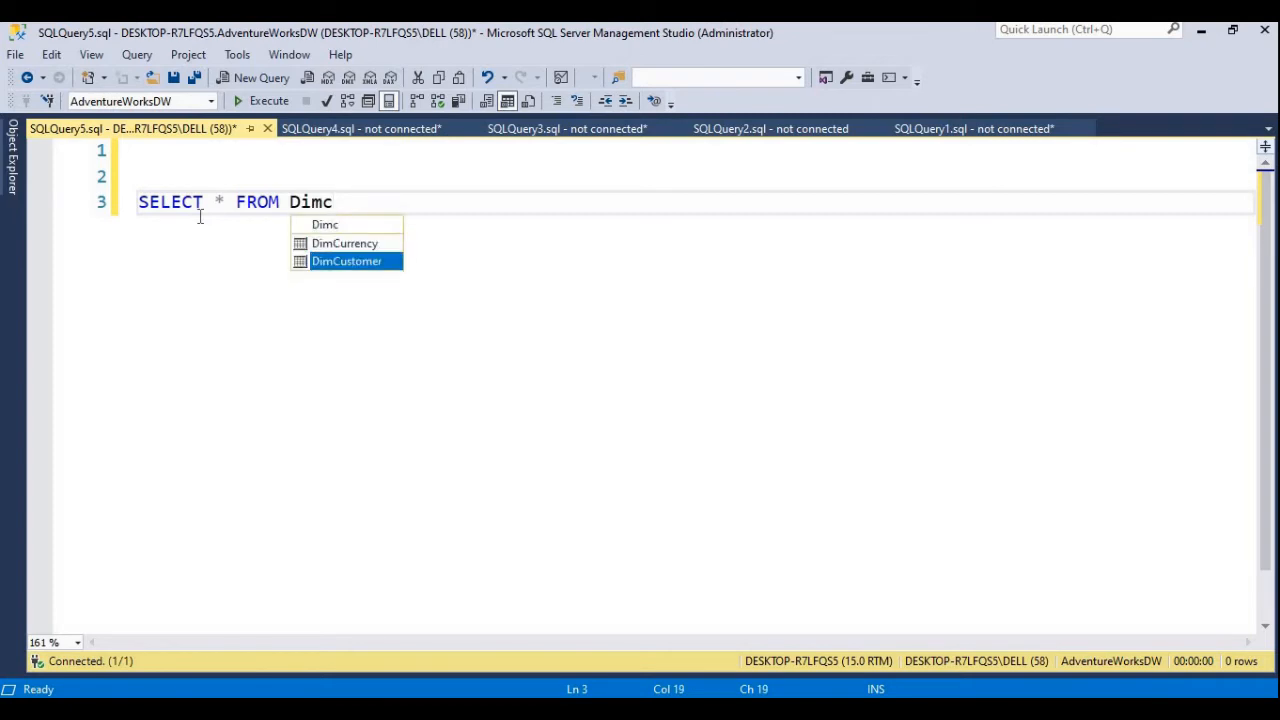
pyautogui.press('BackSpace')
pyautogui.press('BackSpace')
pyautogui.write('mpro')
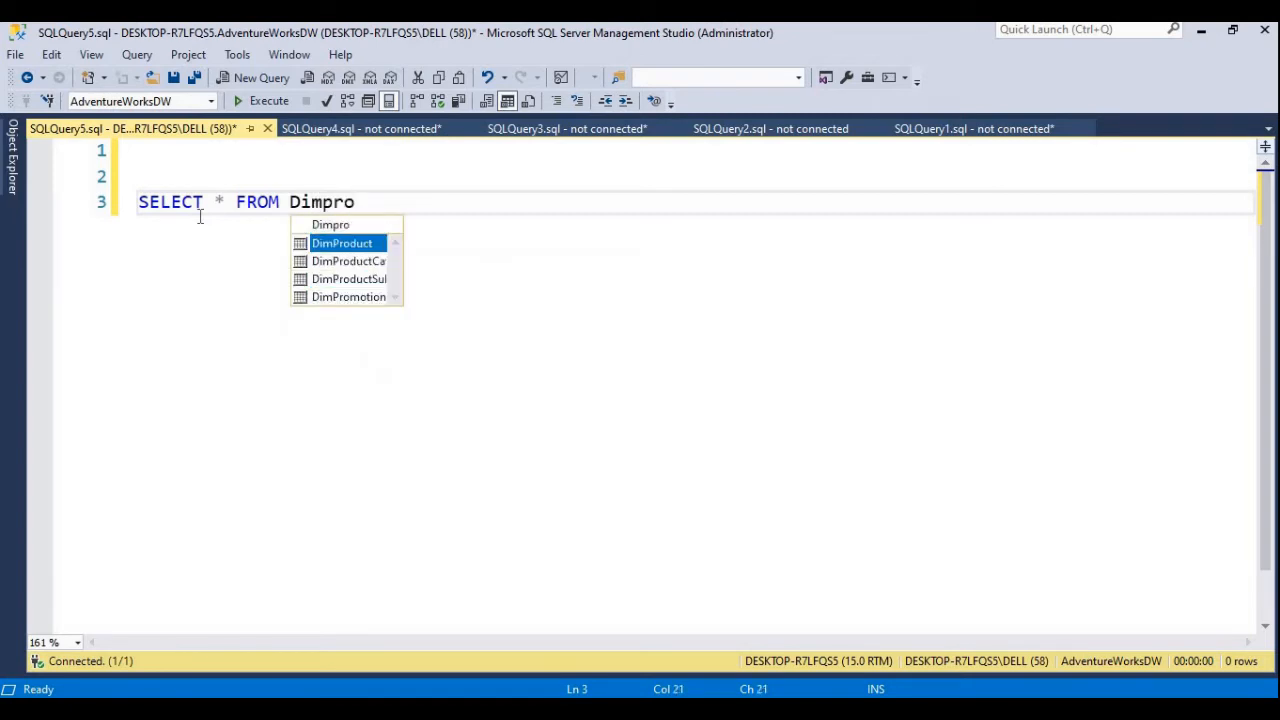
pyautogui.press('Down')
pyautogui.press('Tab')
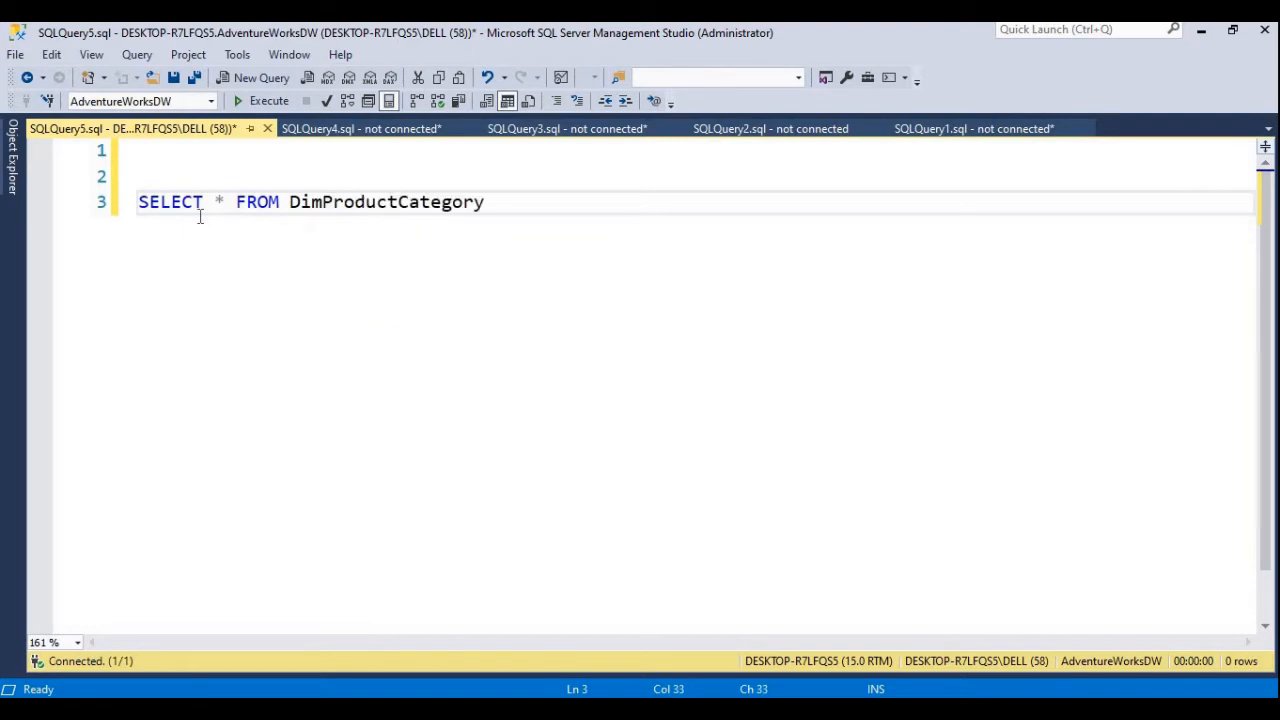
pyautogui.click(250, 101)
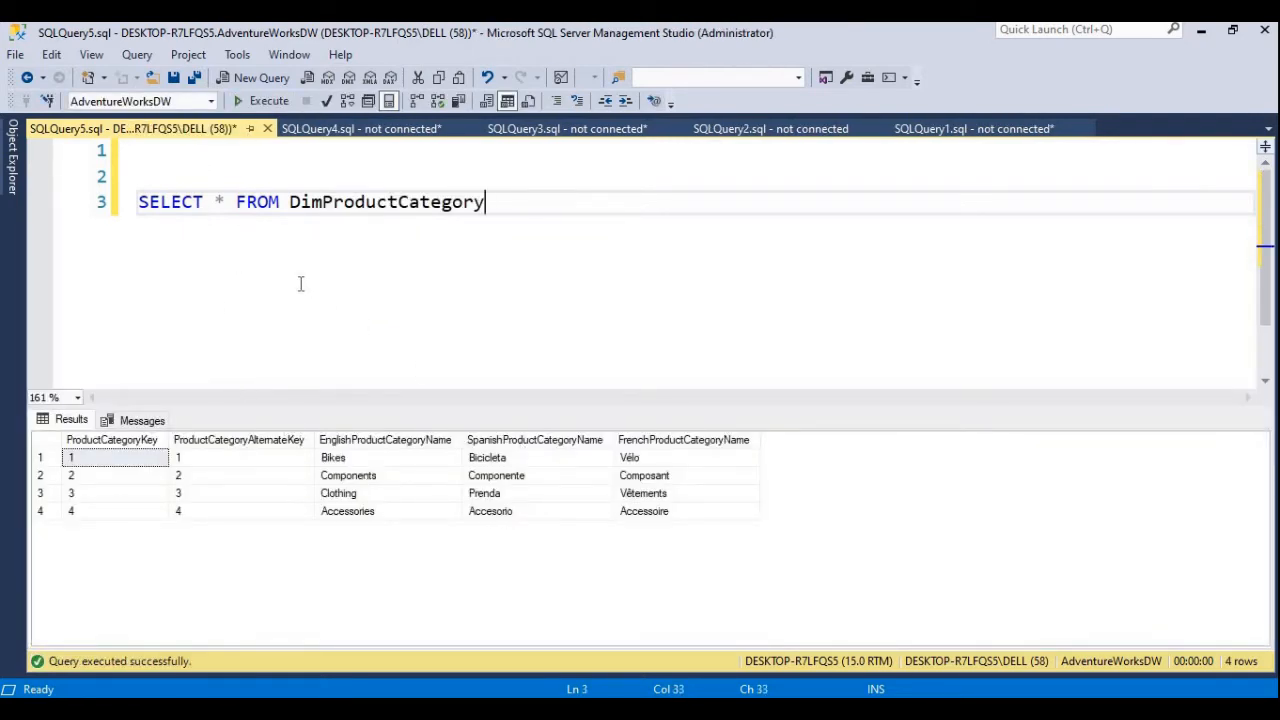
# Step: Replace the asterisk in the SELECT statement with the ProductCategoryKey column
pyautogui.doubleClick(222, 204)
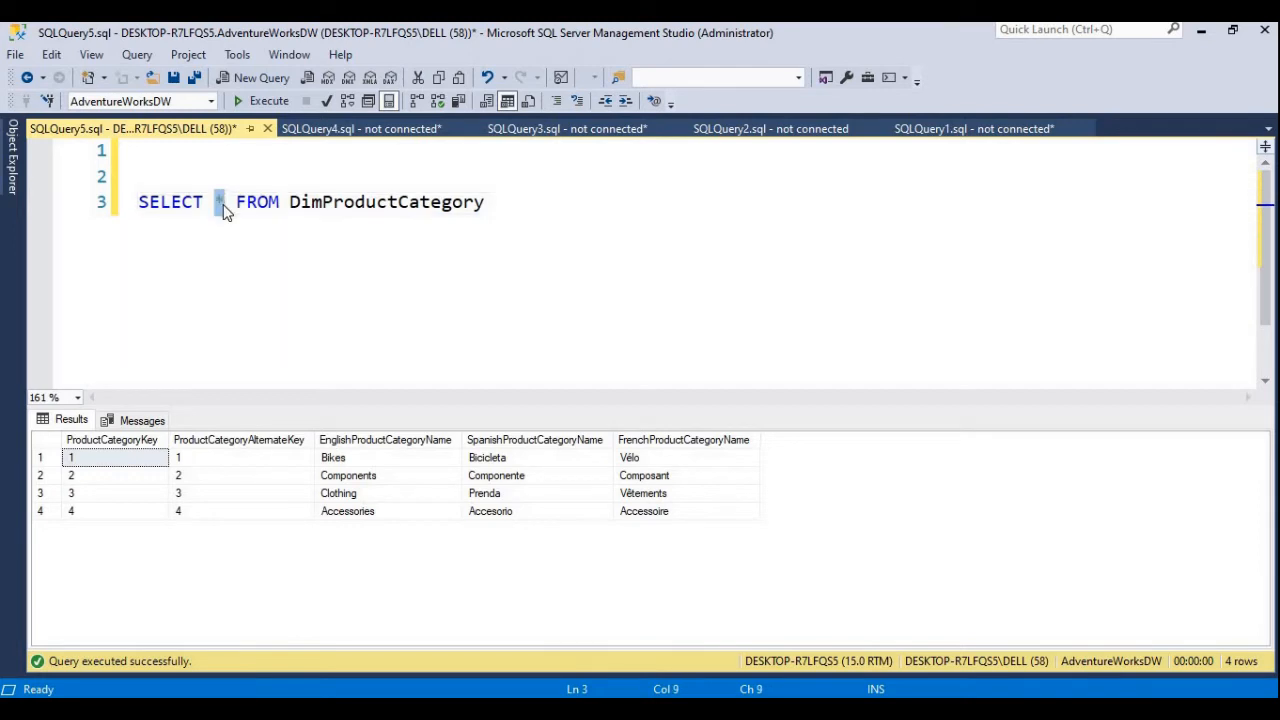
pyautogui.write('Cateo')
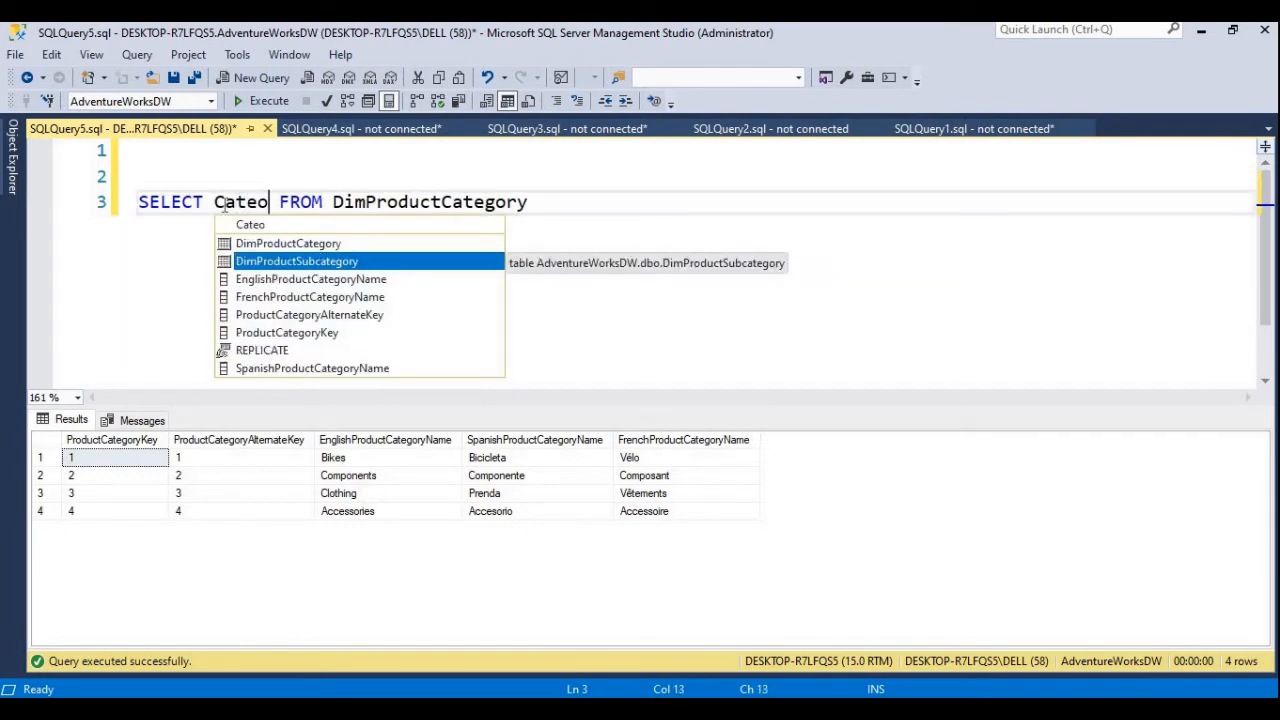
pyautogui.press('Down')
pyautogui.press('Down')
pyautogui.press('Down')
pyautogui.press('Down')
pyautogui.press('Tab')
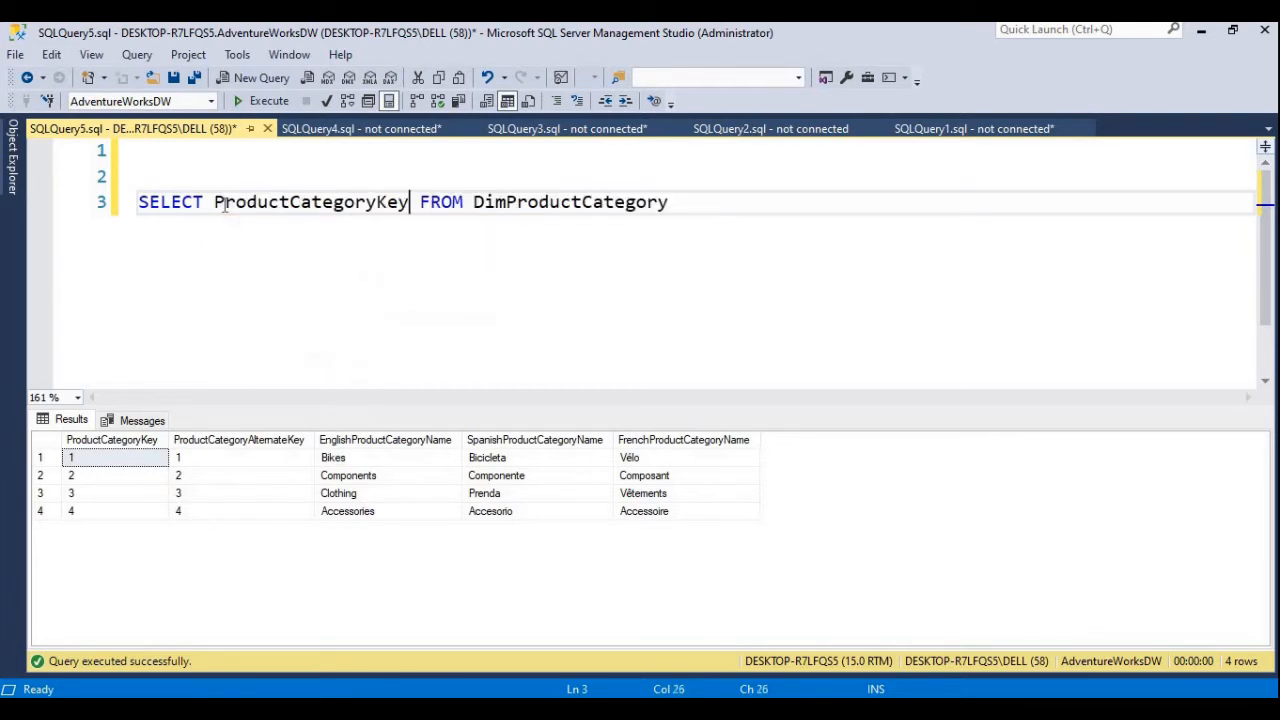
# Step: Add the EnglishProductCategoryName and ProductCategoryAlternateKey columns to the SELECT list and put the FROM clause on its own line
pyautogui.write(',')
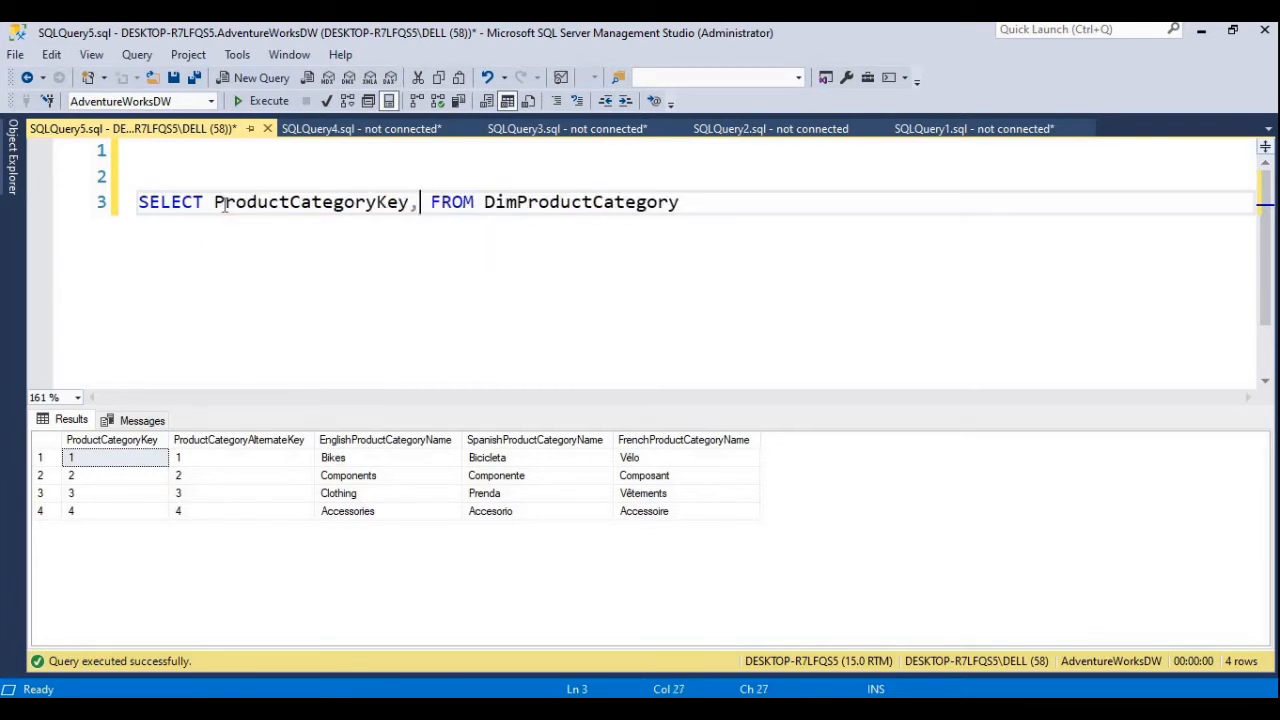
pyautogui.write('En')
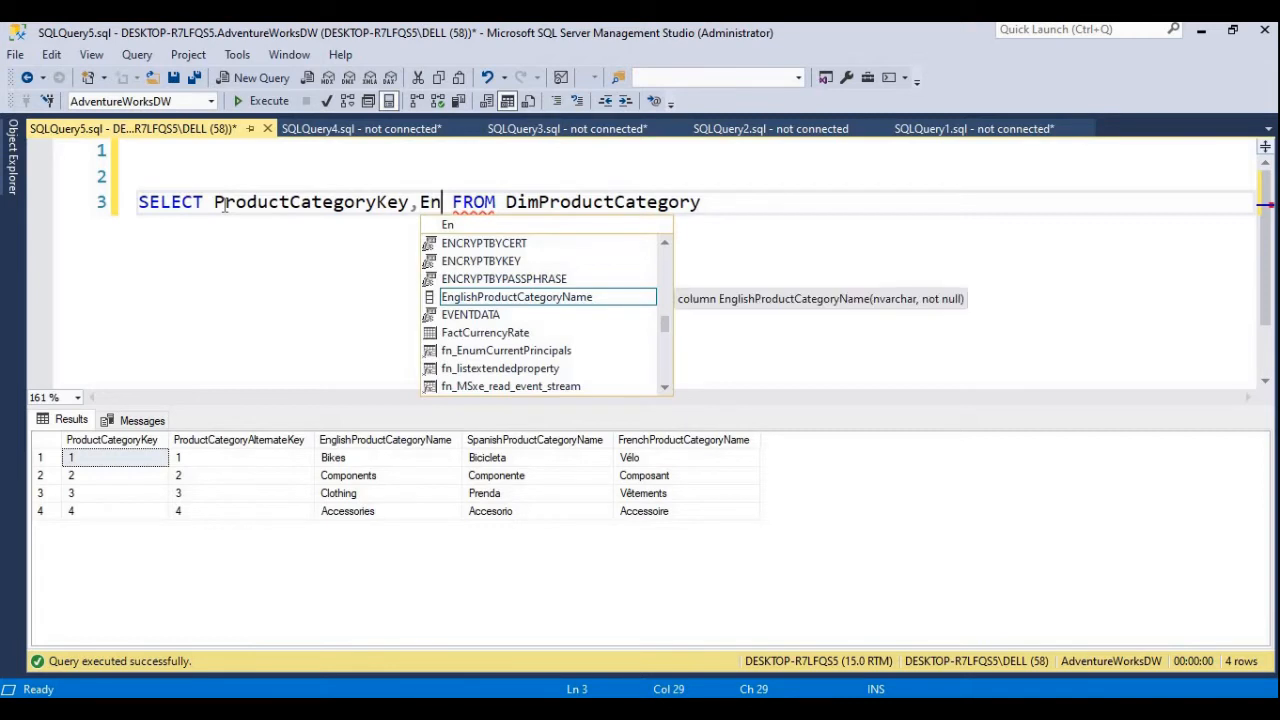
pyautogui.press('Tab')
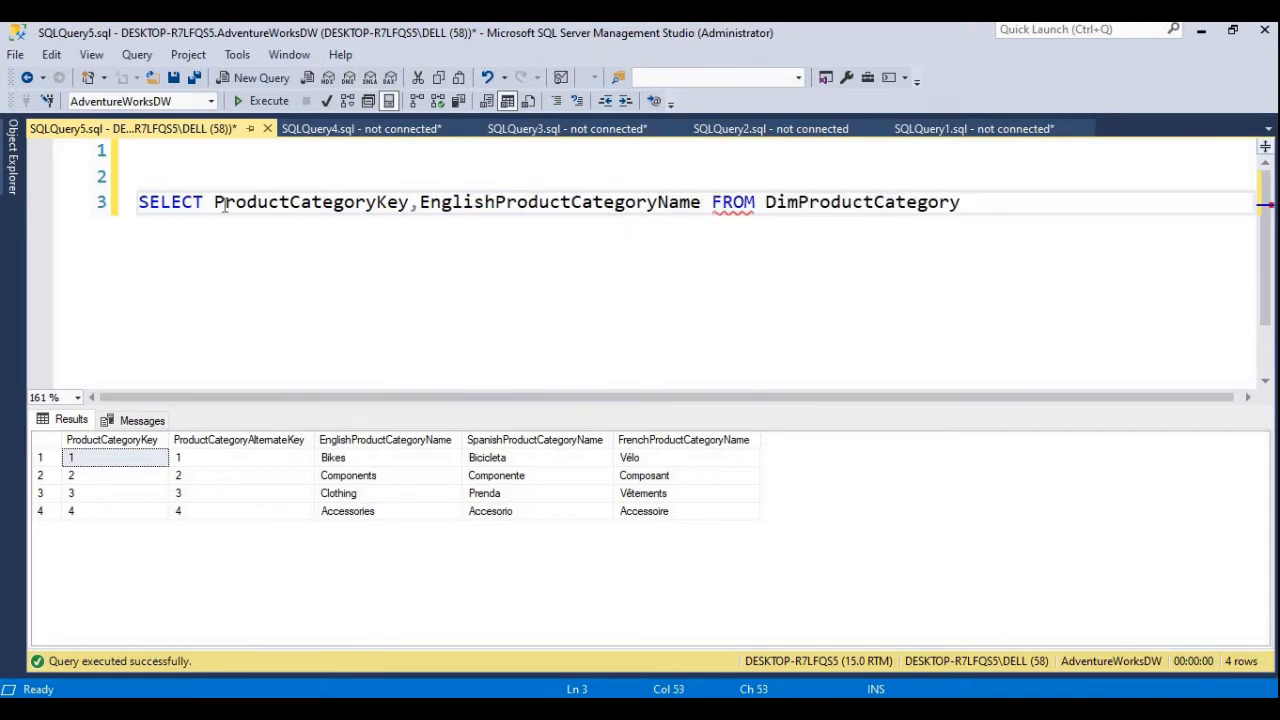
pyautogui.write(',')
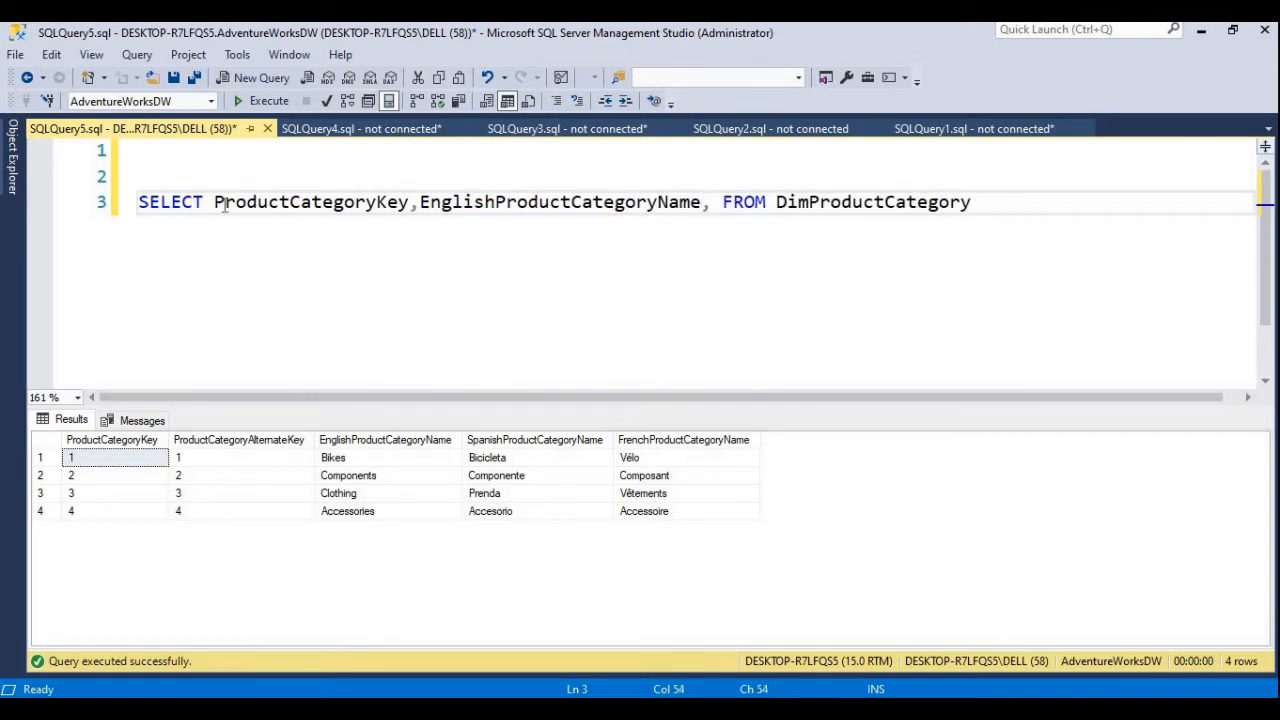
pyautogui.write('Produ')
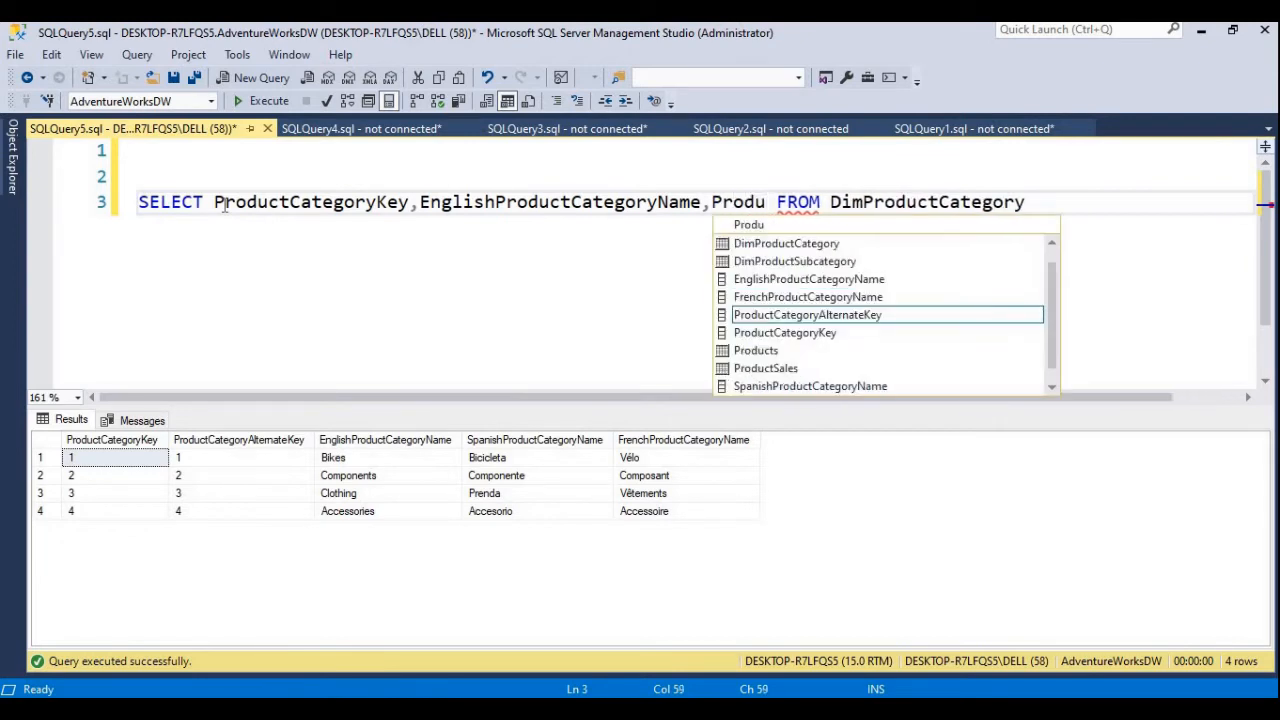
pyautogui.press('Tab')
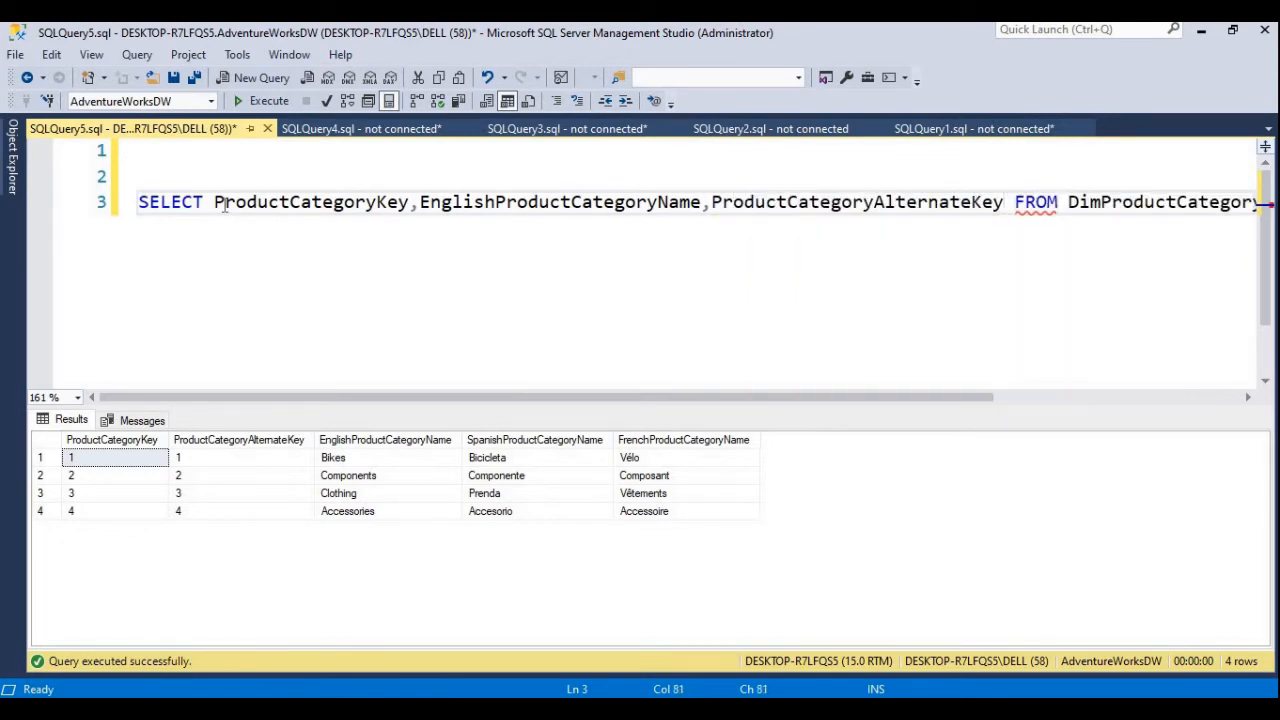
pyautogui.press('Return')
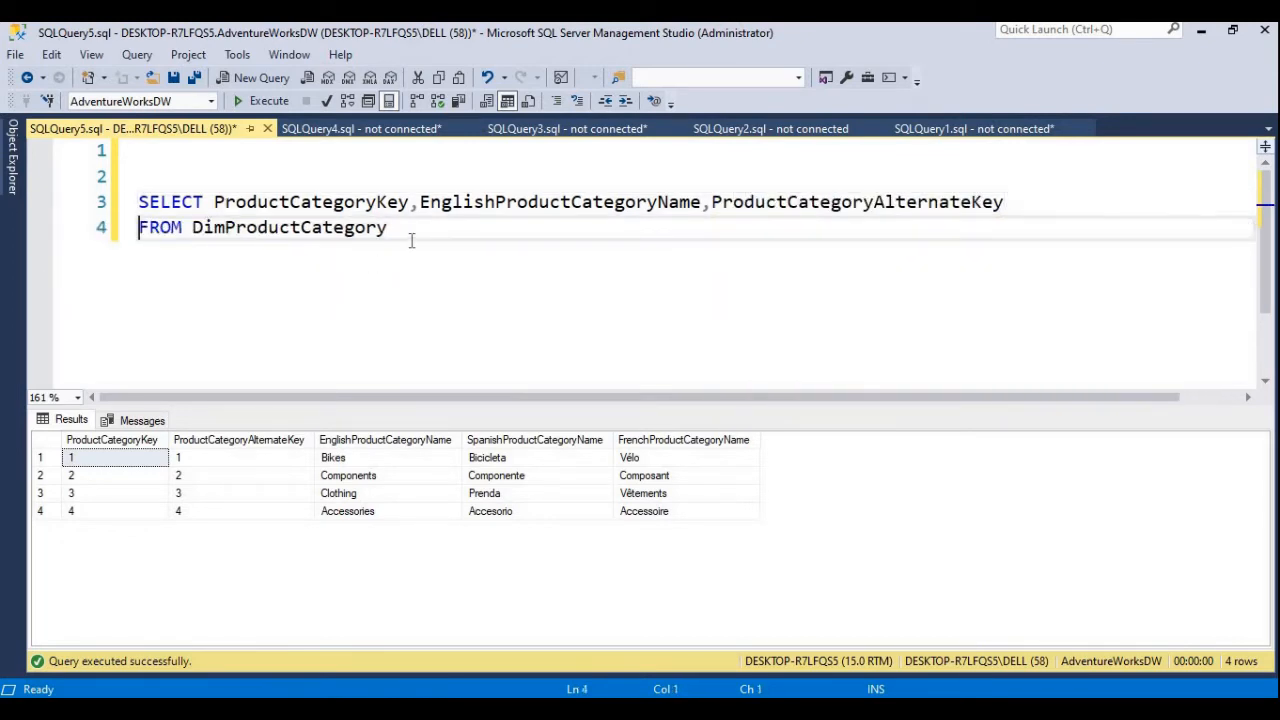
# Step: Execute and copy the finished SELECT statement, then paste it as SampleDataSet's query in Power BI Report Builder
pyautogui.moveTo(388, 227); pyautogui.dragTo(140, 176)
pyautogui.hotkey('ctrl', 'c')
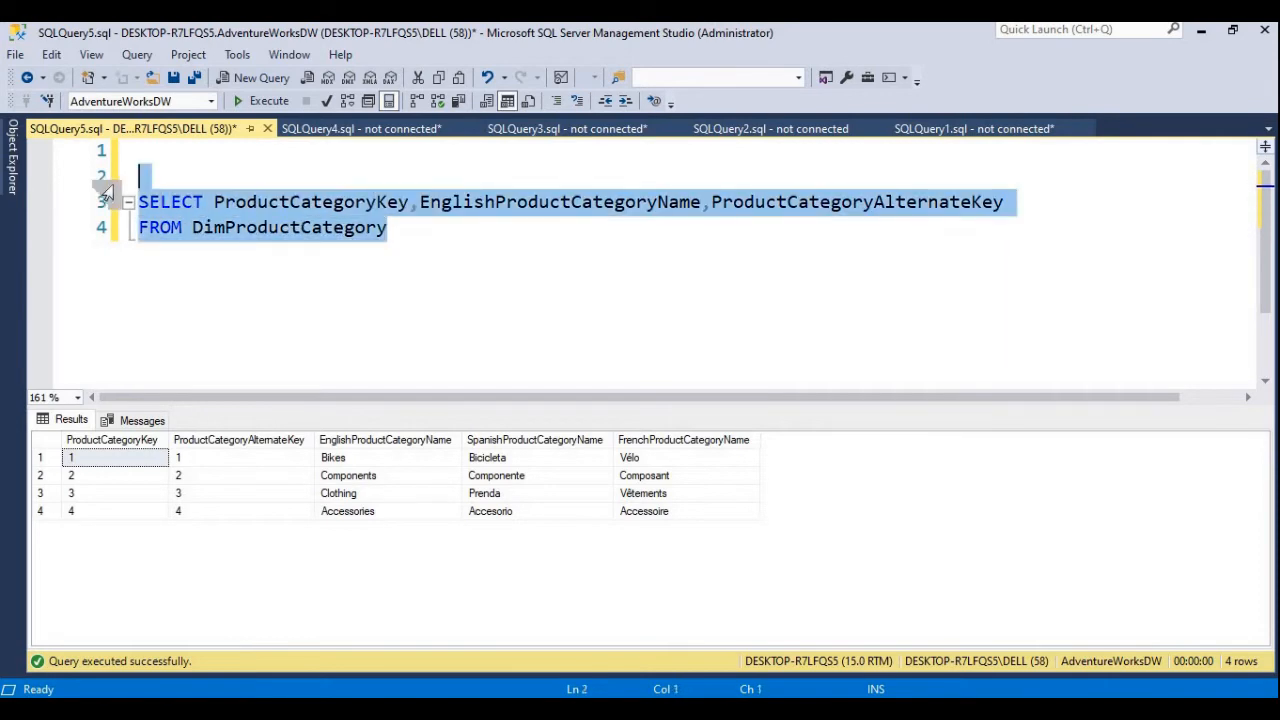
pyautogui.click(262, 101)
pyautogui.moveTo(511, 251); pyautogui.dragTo(107, 208)
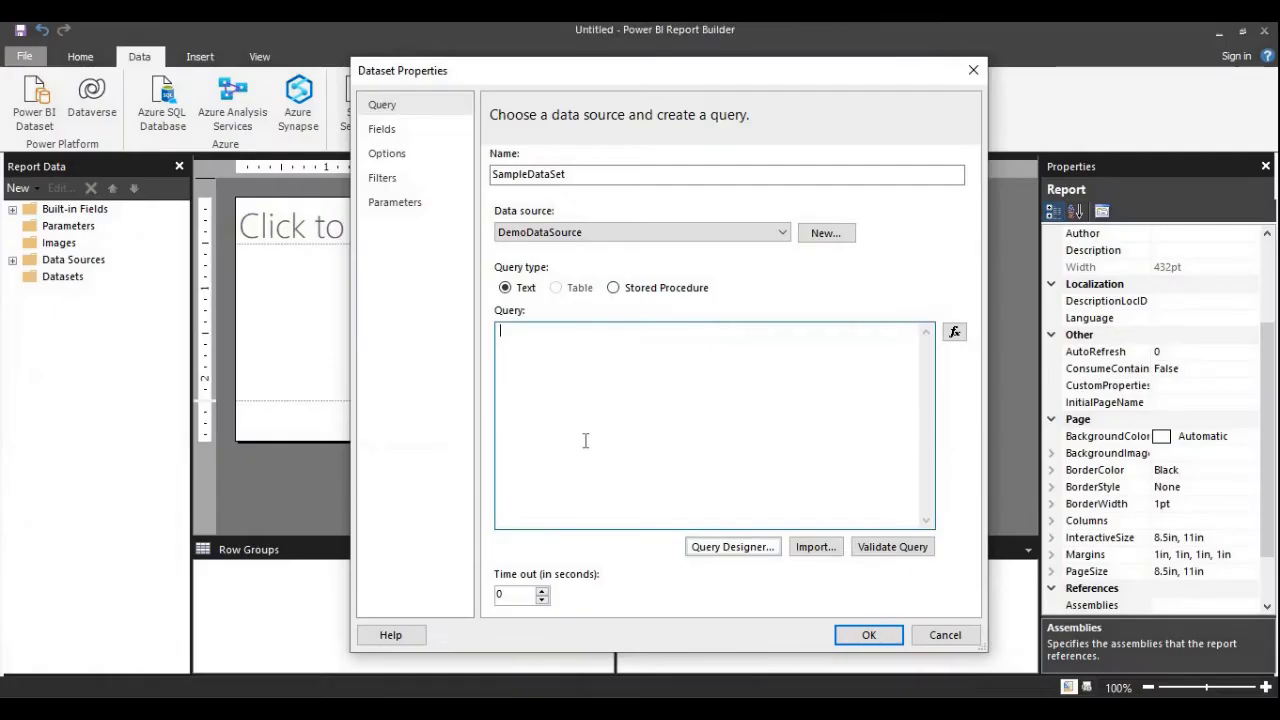
pyautogui.hotkey('ctrl', 'v')
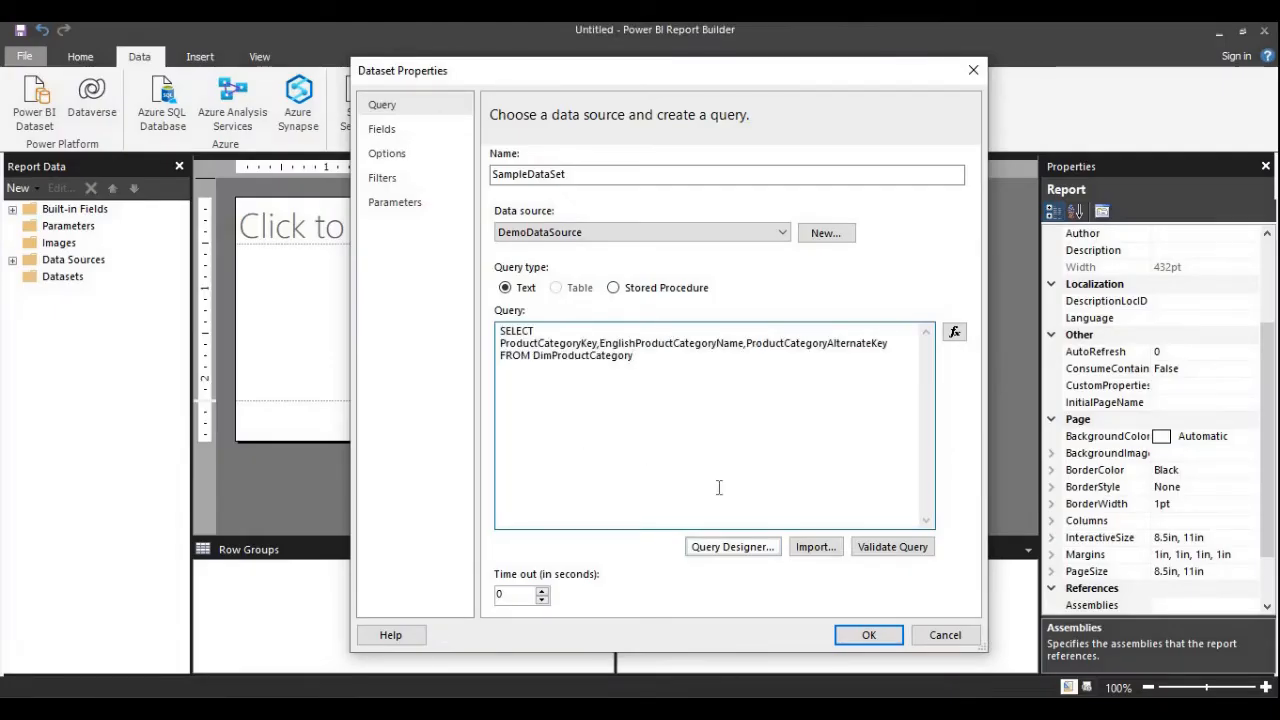
# Step: Review the fields, options, filters and parameters of SampleDataSet and create the dataset with its pasted query
pyautogui.click(412, 129)
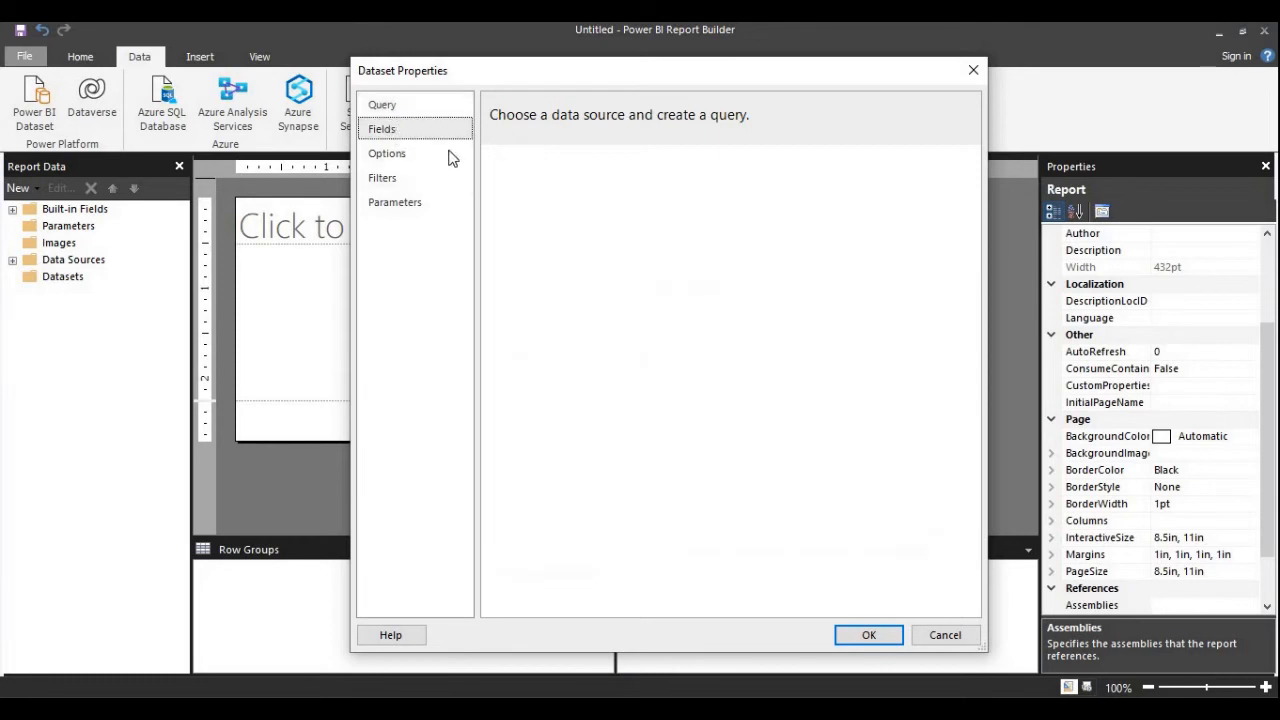
pyautogui.click(609, 214)
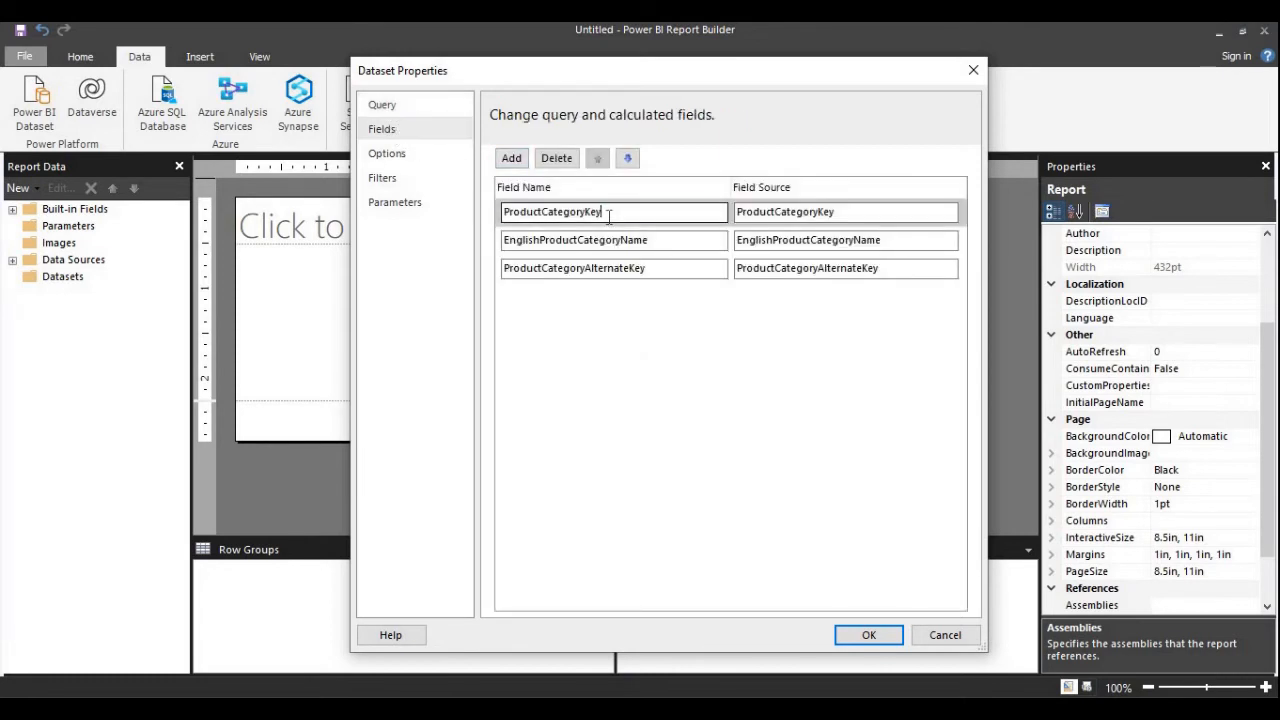
pyautogui.click(393, 156)
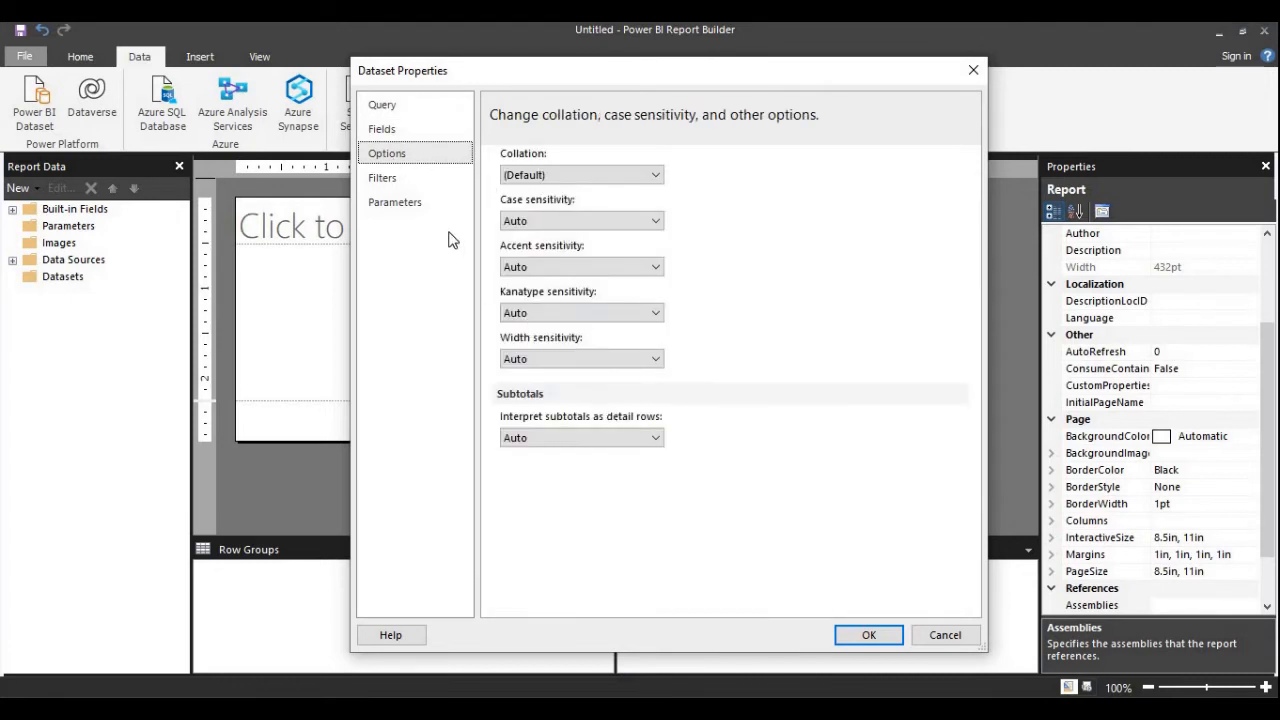
pyautogui.click(407, 176)
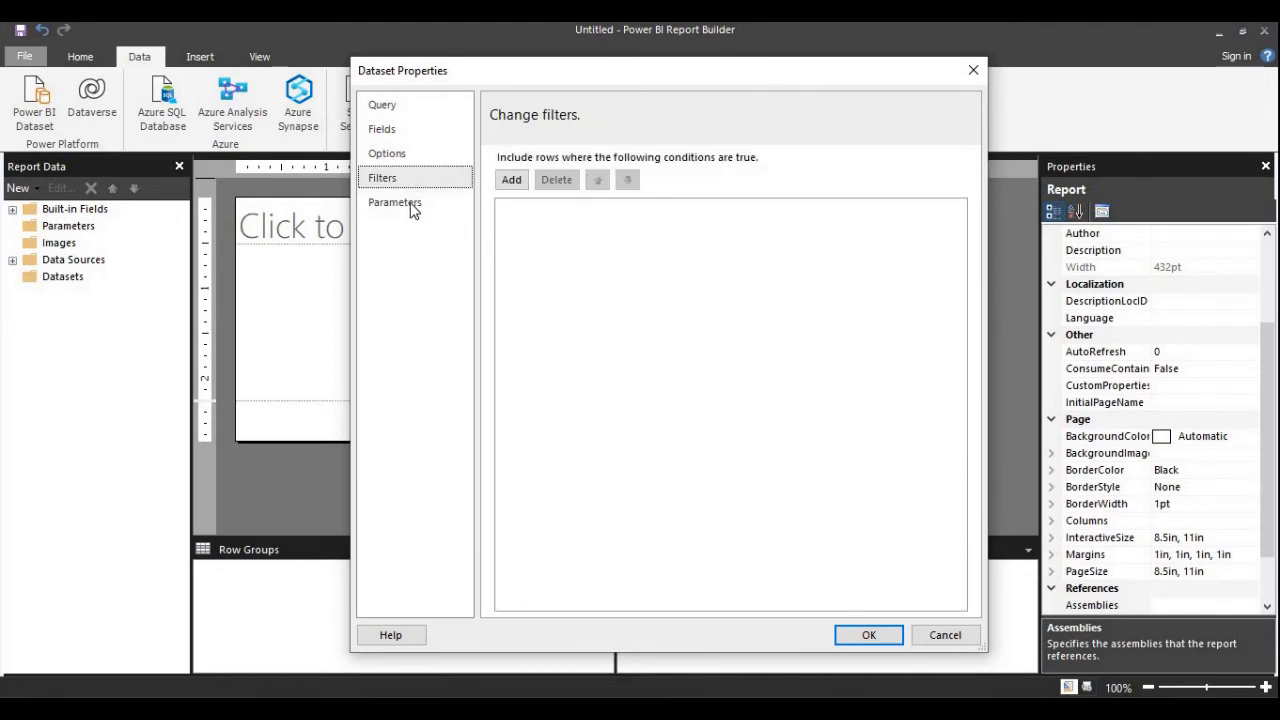
pyautogui.click(411, 205)
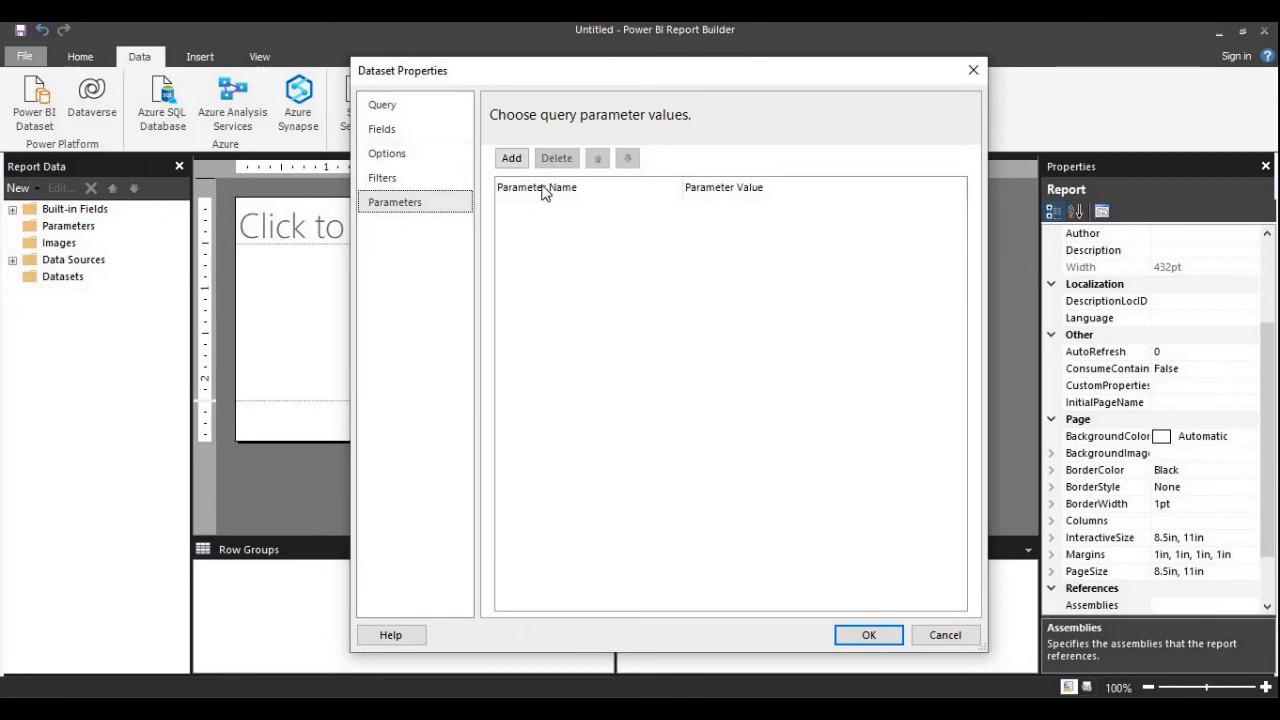
pyautogui.click(408, 108)
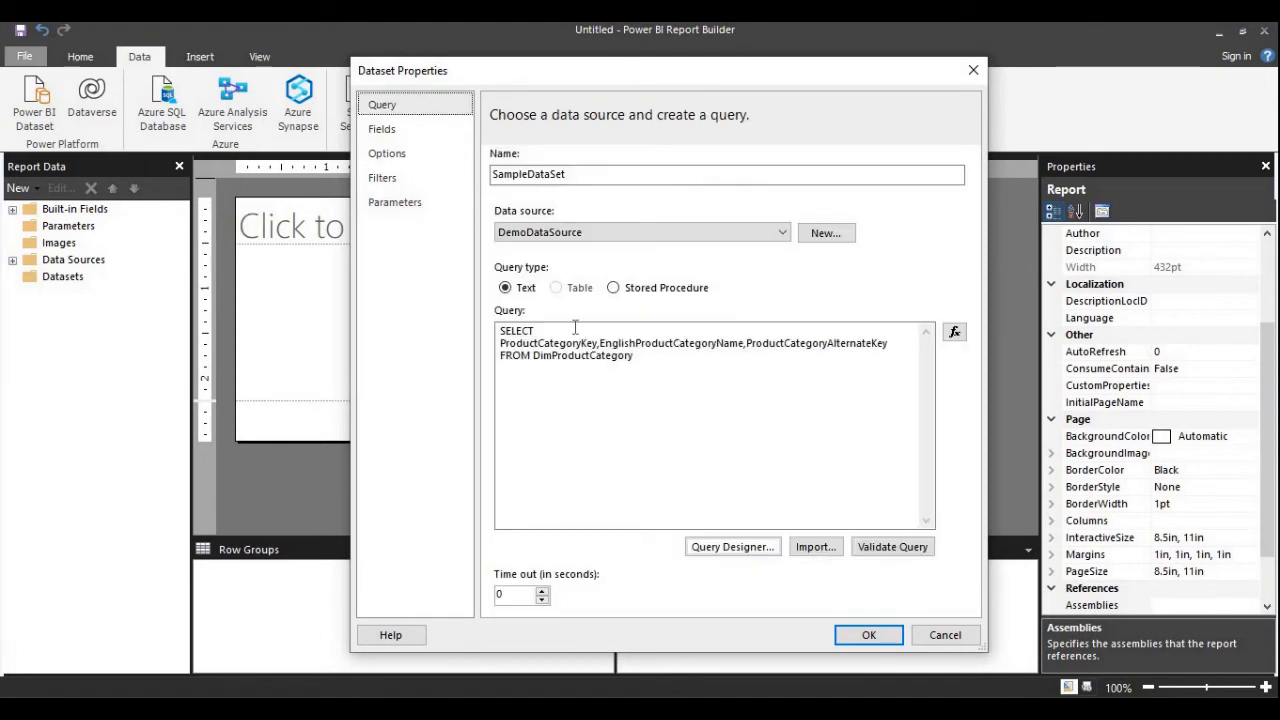
pyautogui.click(866, 636)
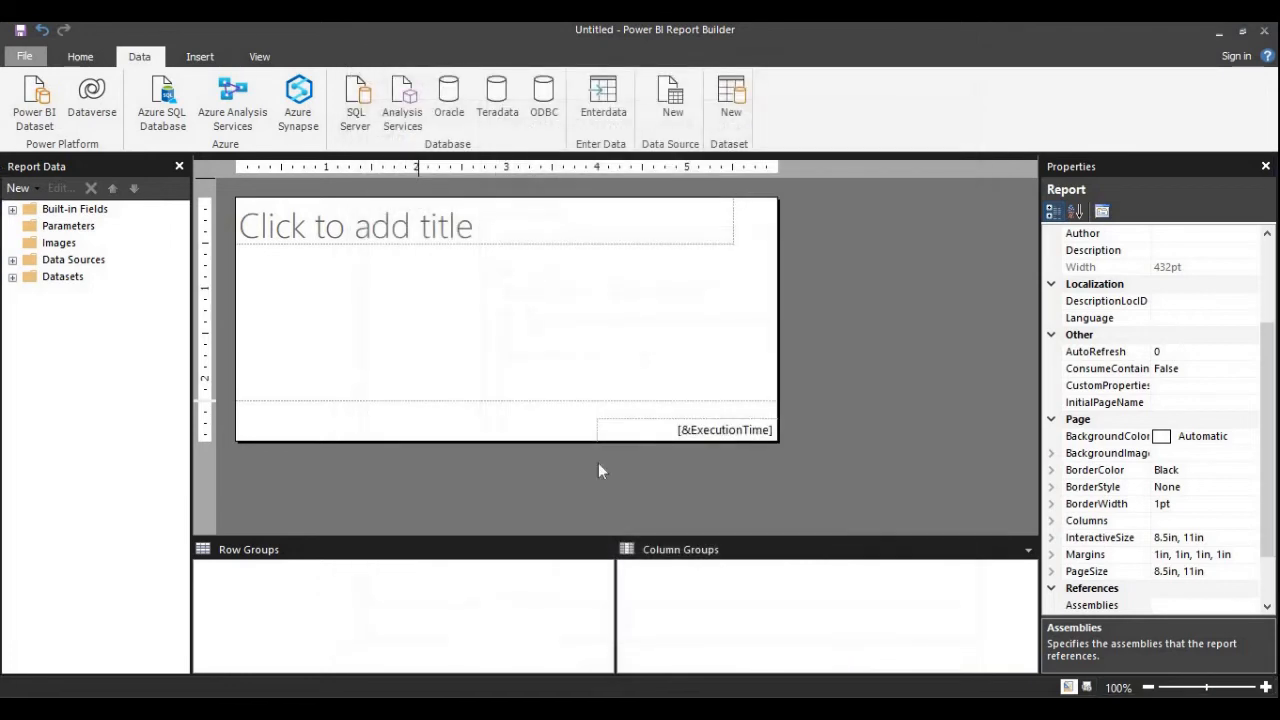
# Step: Expand the report's data sources and datasets and examine DemoDataSource and the fields of SampleDataSet
pyautogui.click(10, 260)
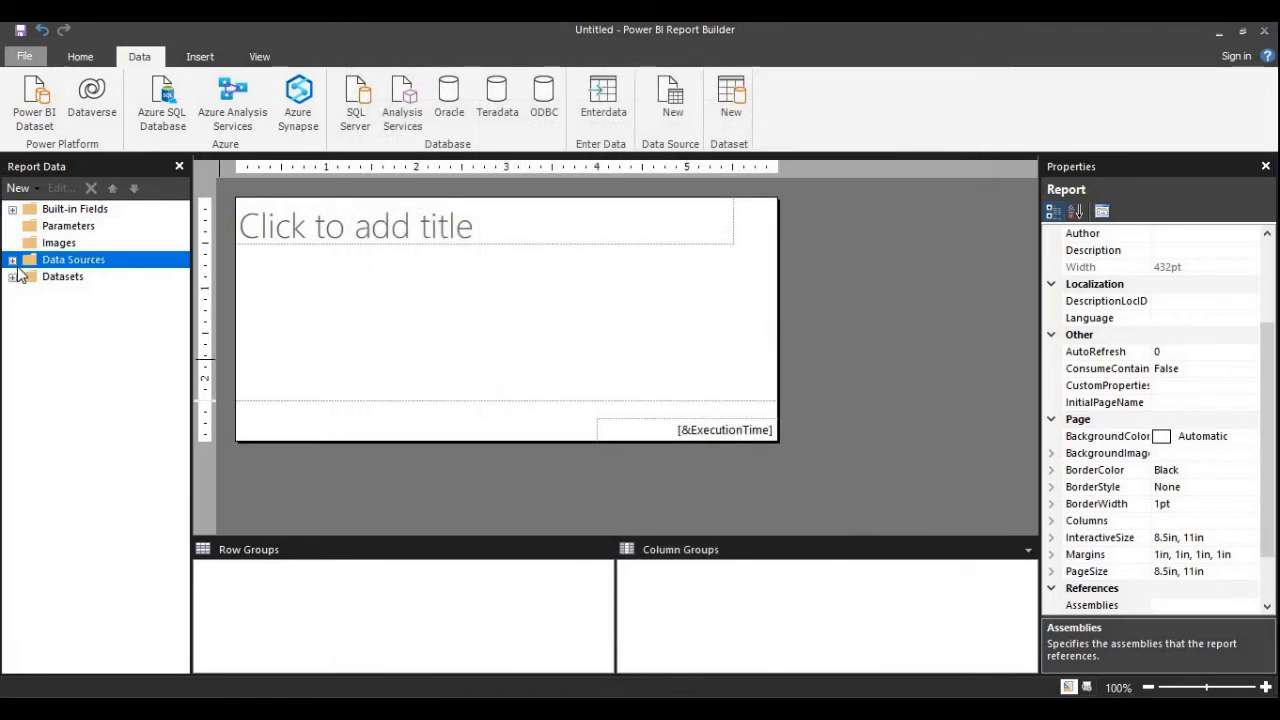
pyautogui.click(12, 260)
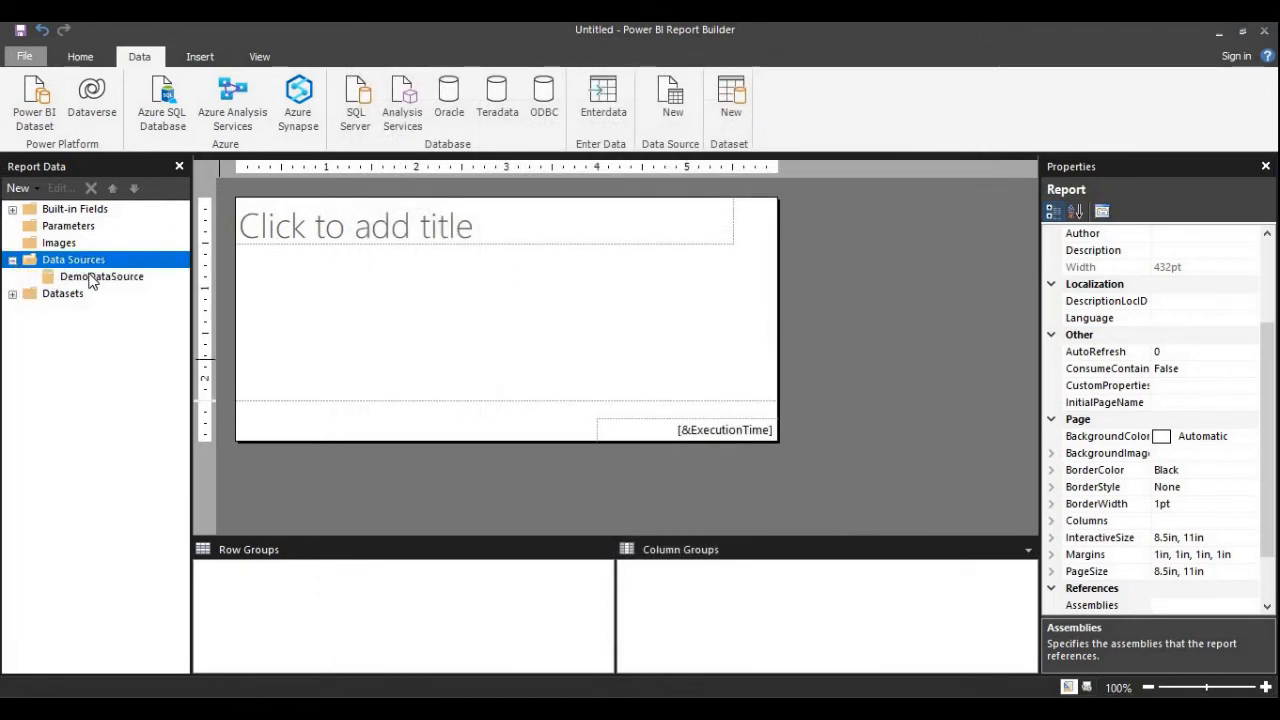
pyautogui.click(91, 278)
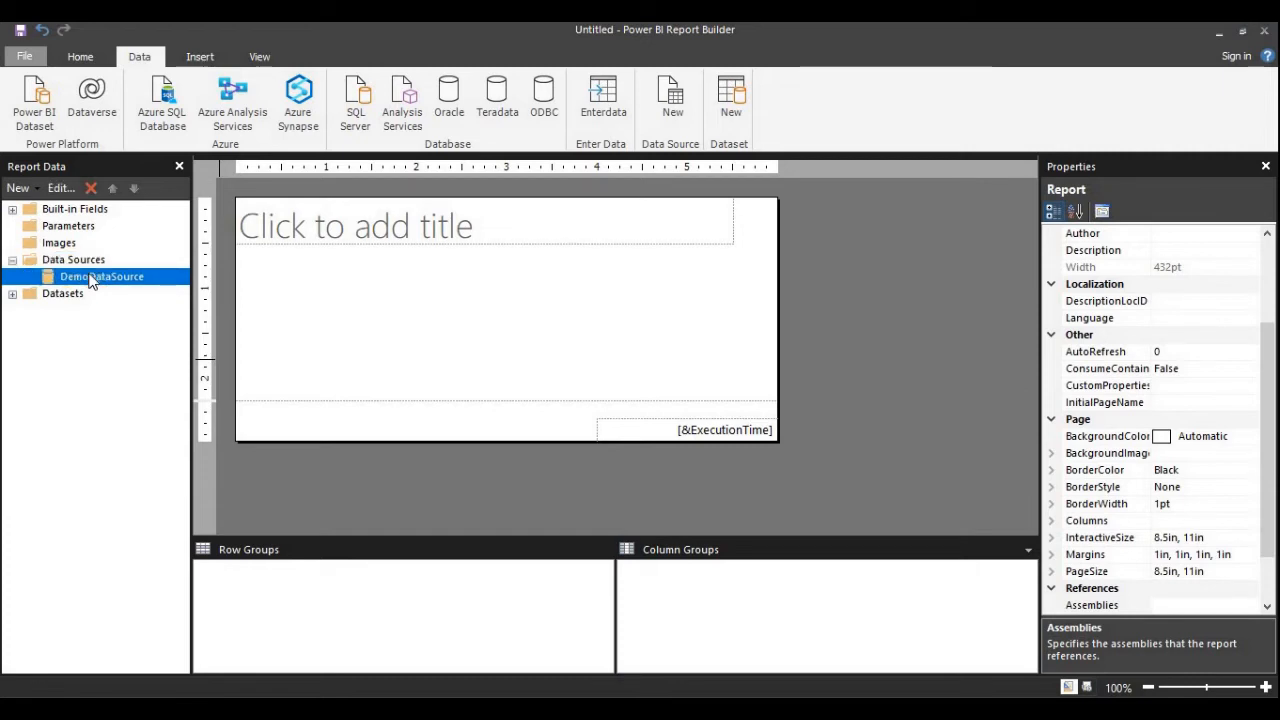
pyautogui.click(12, 293)
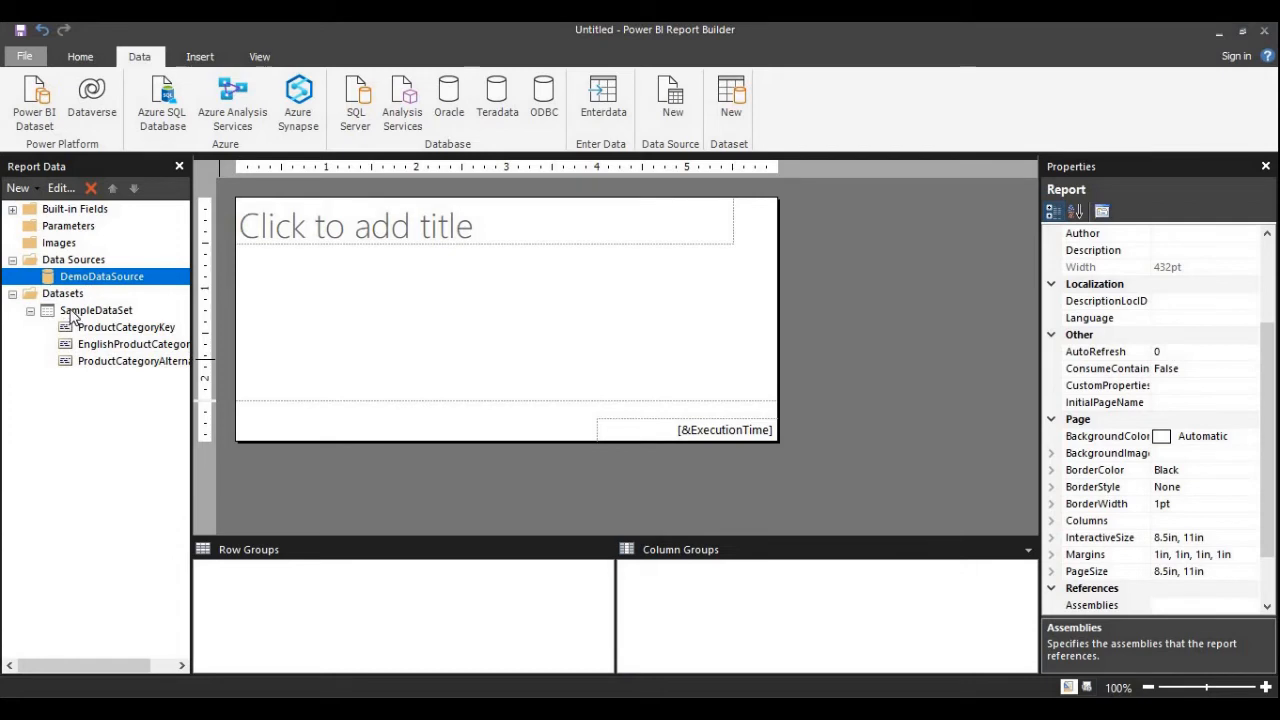
pyautogui.click(72, 313)
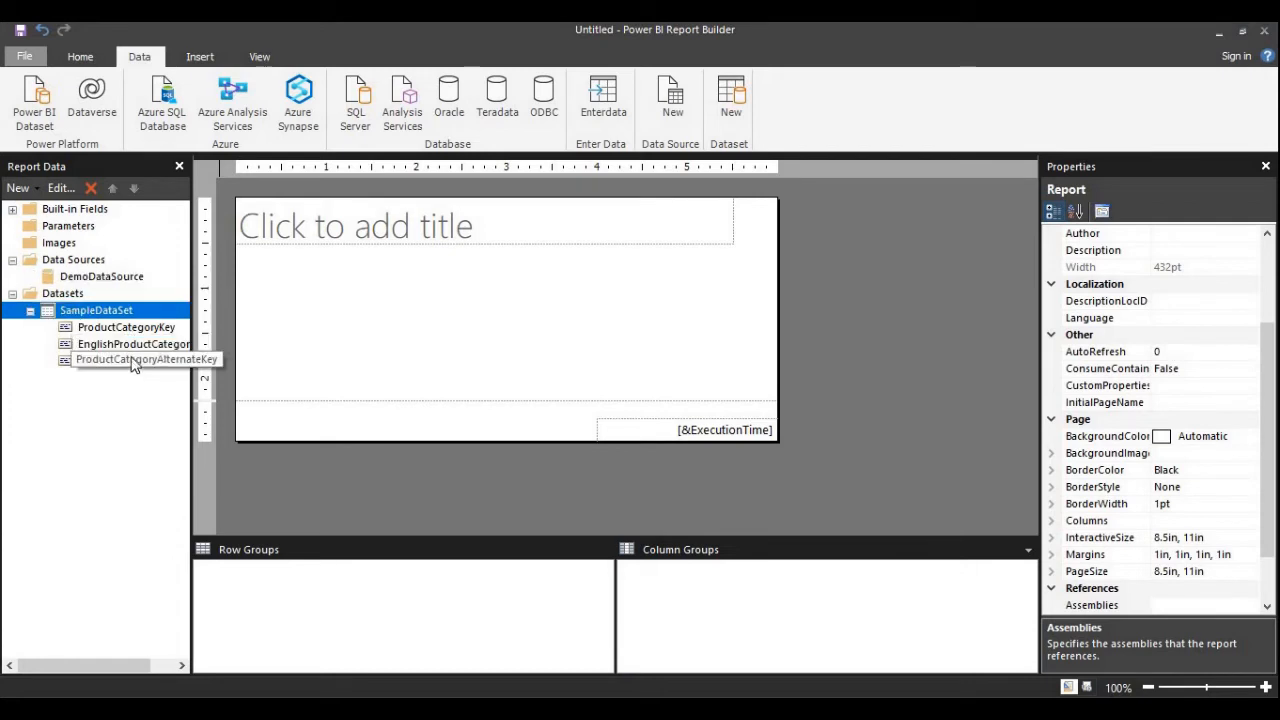
pyautogui.click(127, 330)
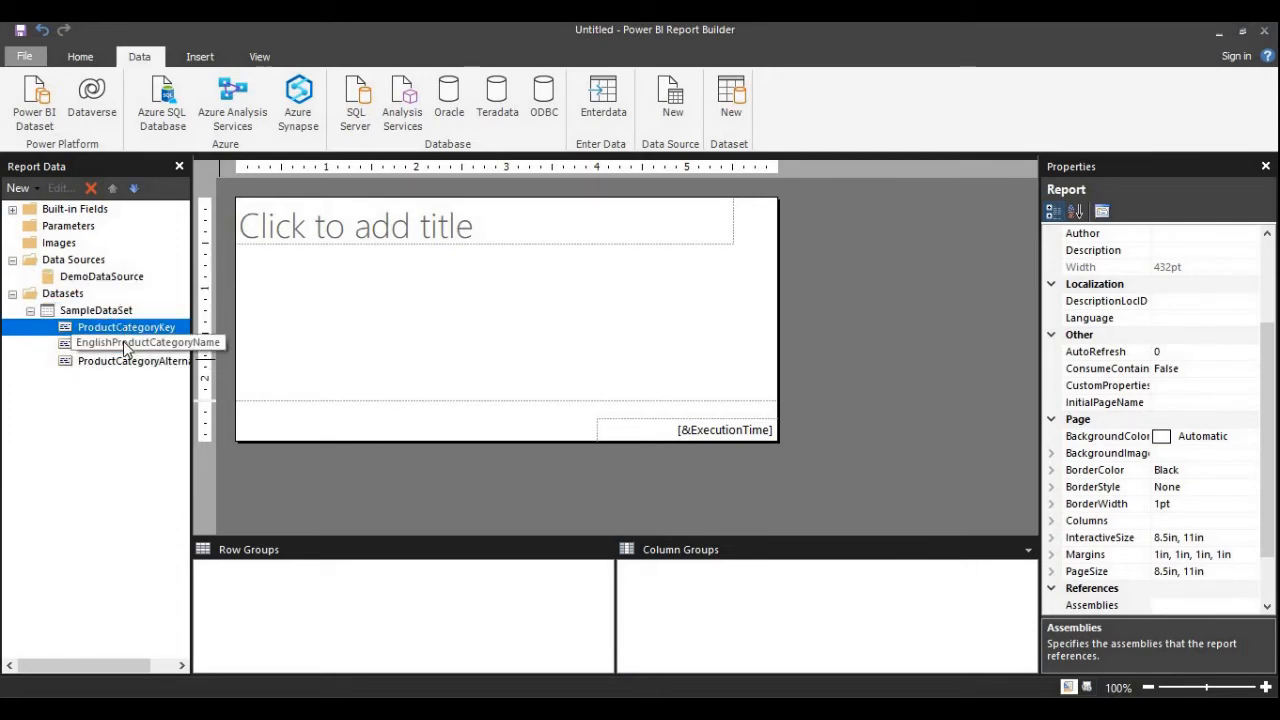
pyautogui.click(125, 346)
pyautogui.click(127, 368)
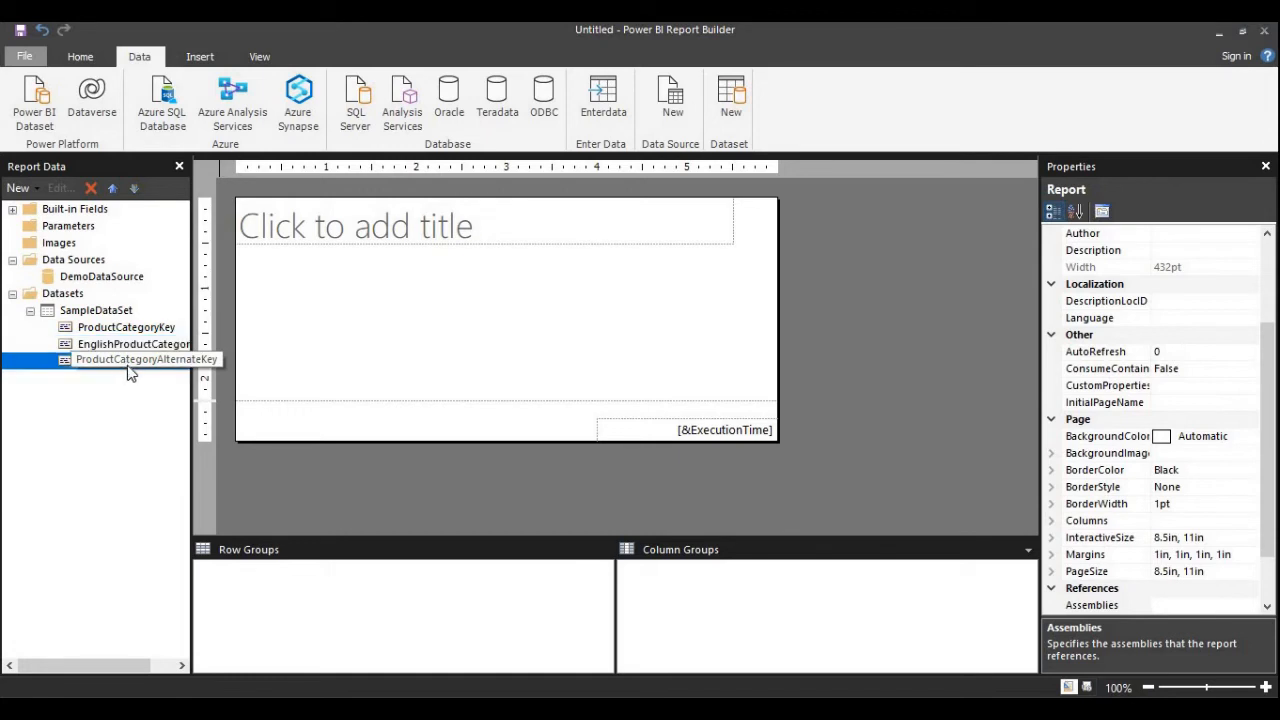
# Step: Insert a blank table into the report body just below the title placeholder
pyautogui.click(358, 323)
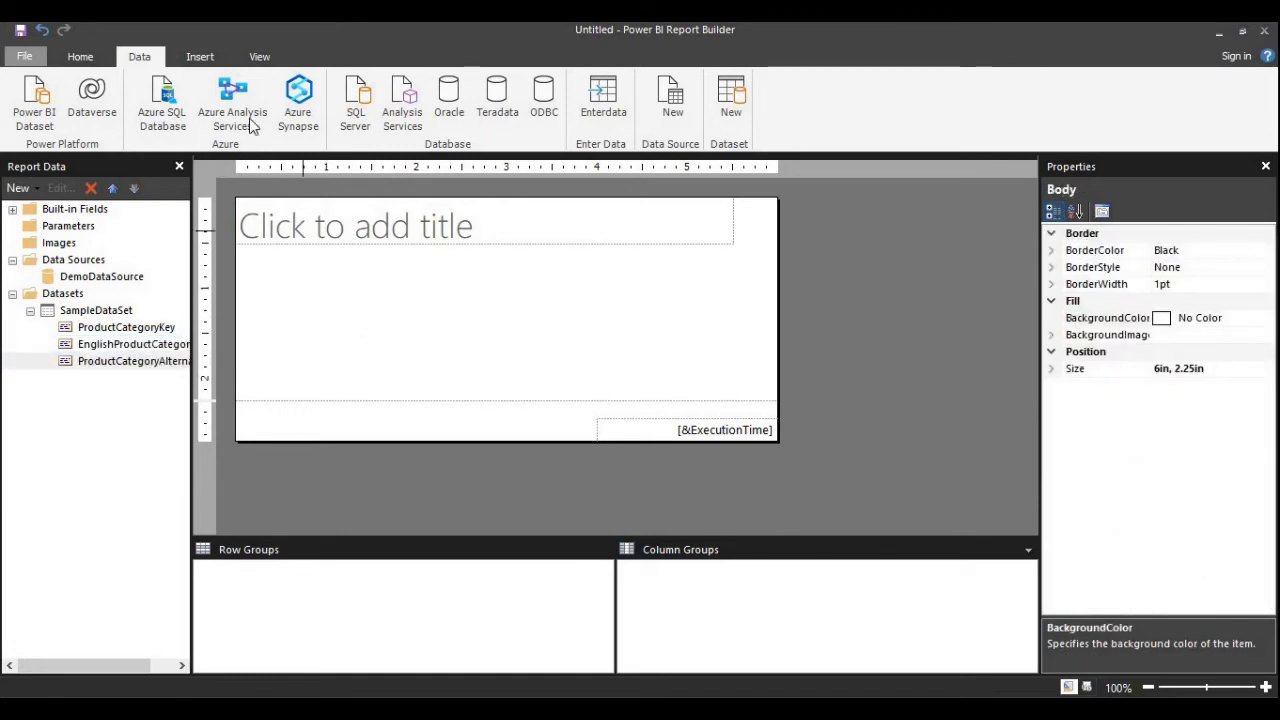
pyautogui.click(200, 57)
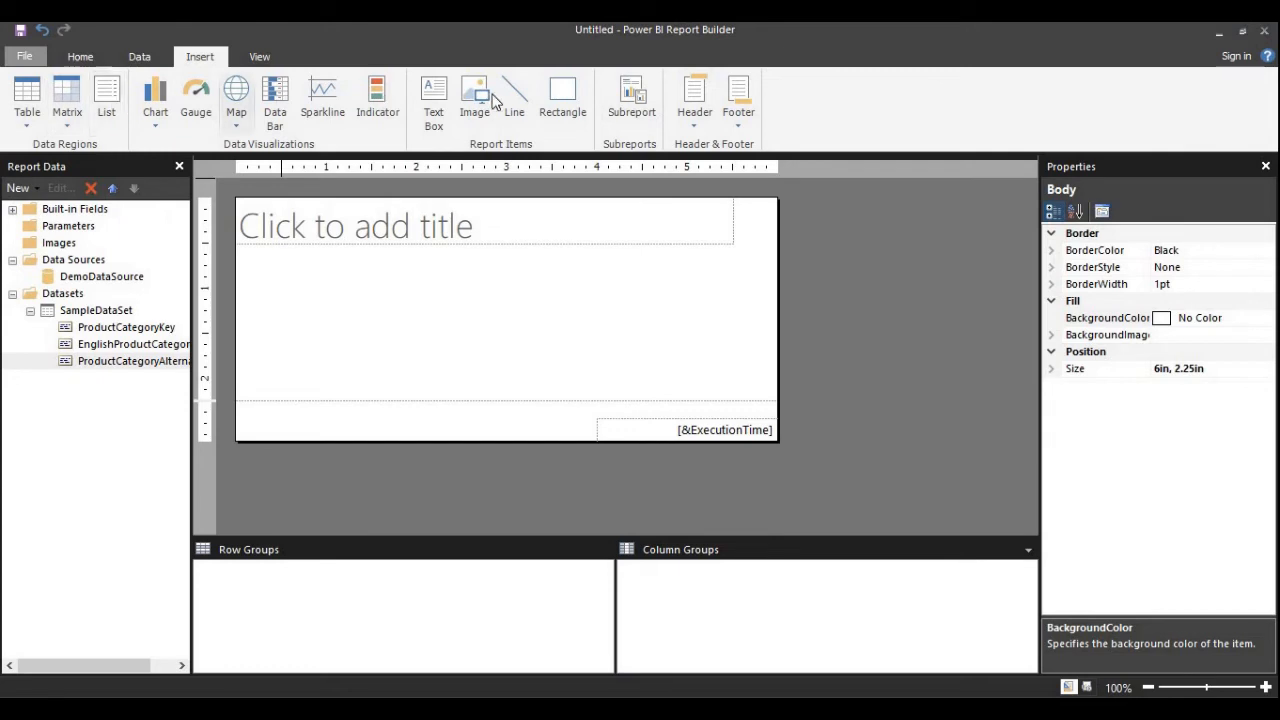
pyautogui.click(30, 100)
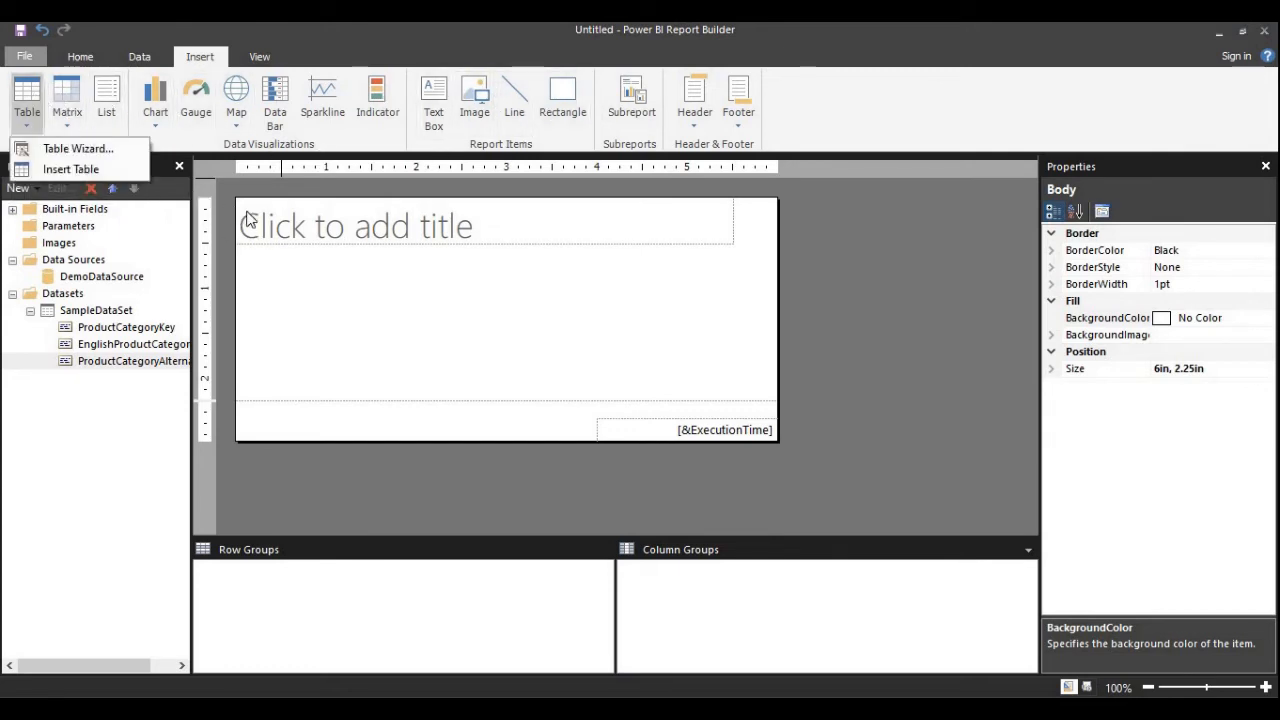
pyautogui.click(70, 169)
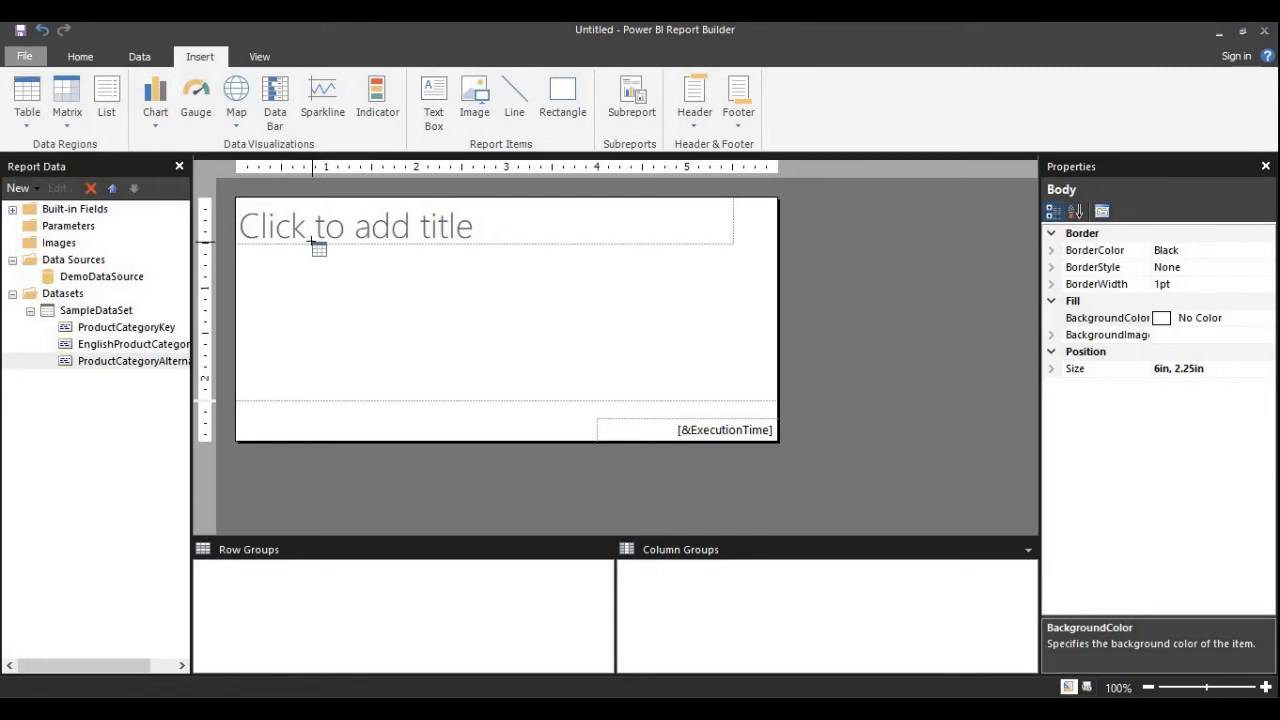
pyautogui.moveTo(310, 241); pyautogui.dragTo(354, 305)
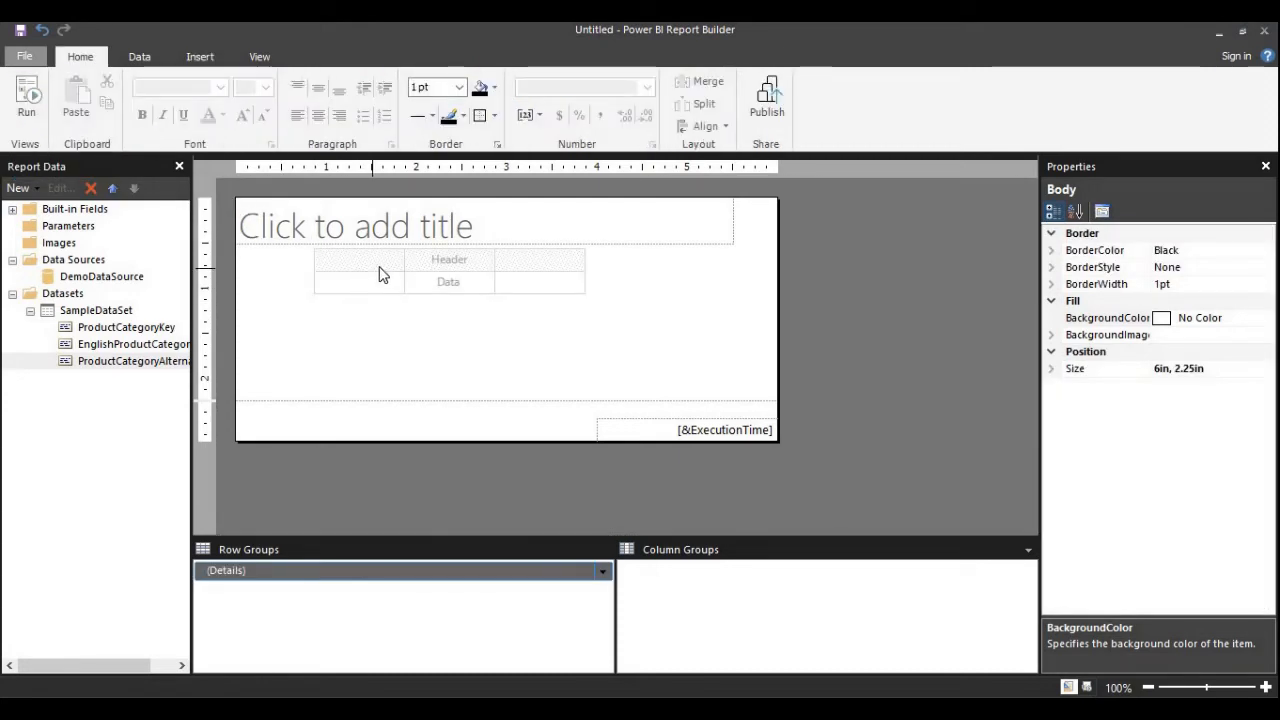
# Step: Try placing the table over the title at the body's upper-left corner, and move it back below the title
pyautogui.click(379, 274)
pyautogui.click(303, 239)
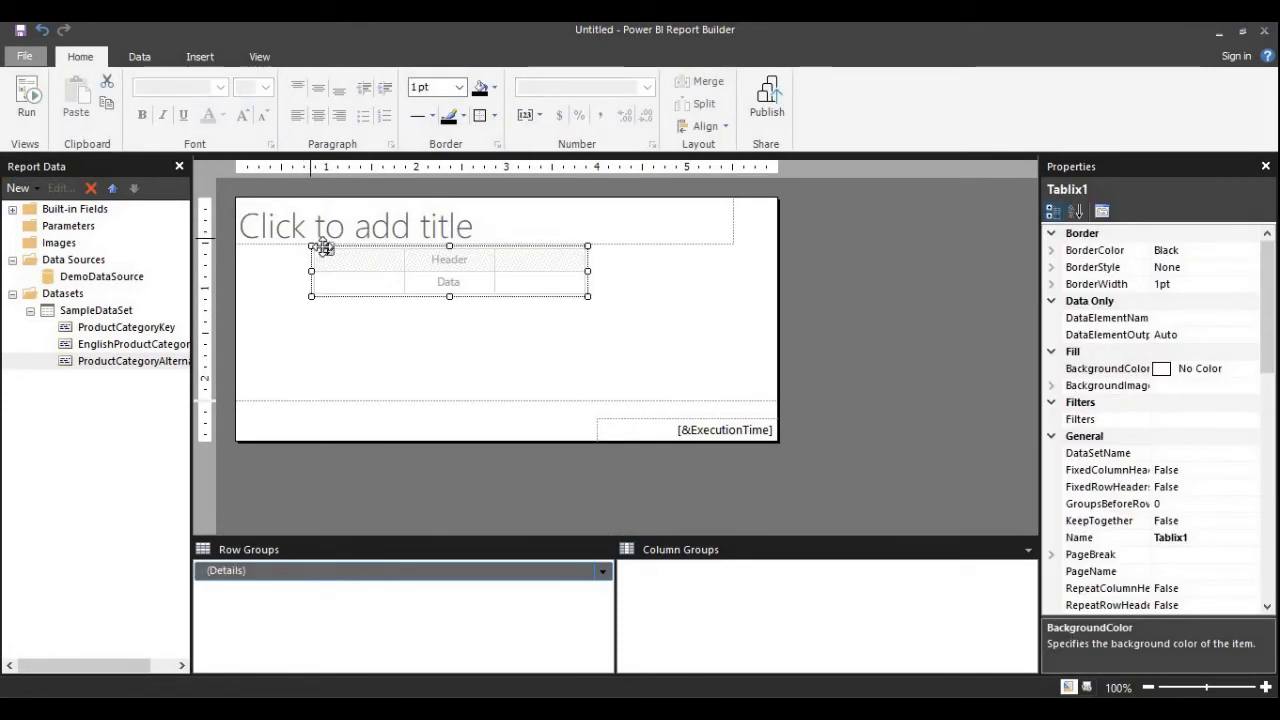
pyautogui.moveTo(325, 248); pyautogui.dragTo(247, 208)
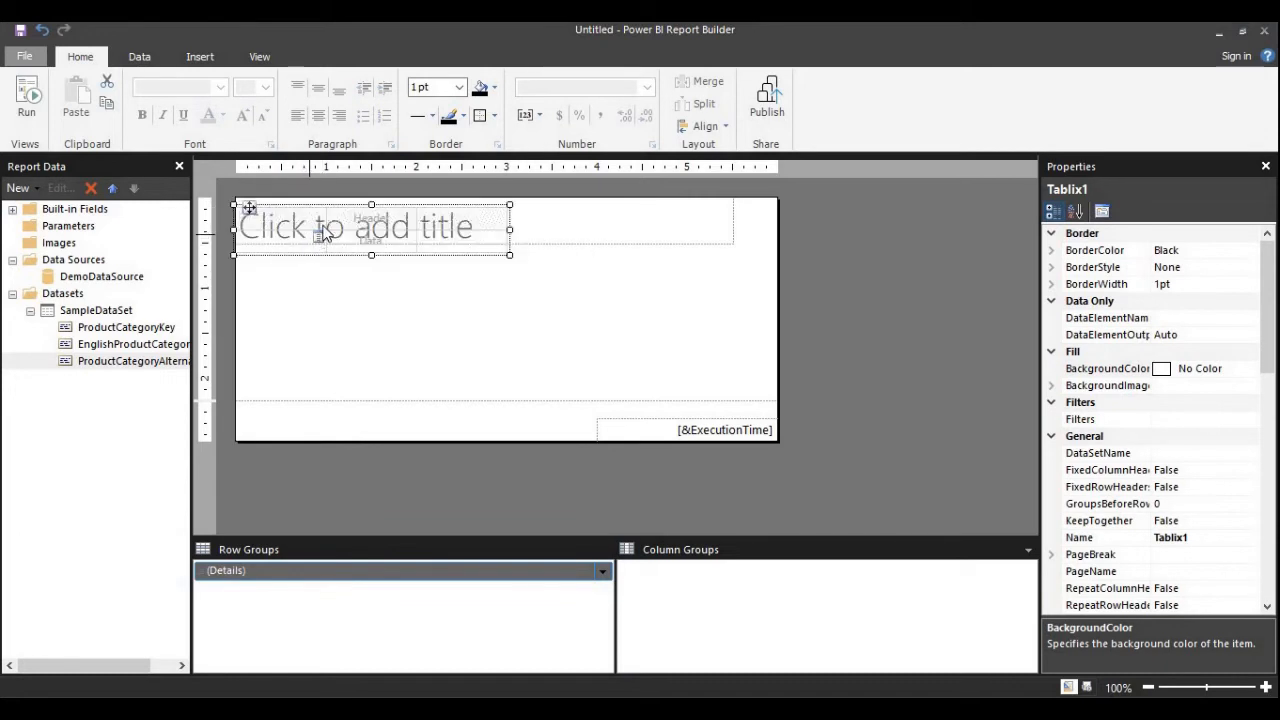
pyautogui.click(322, 234)
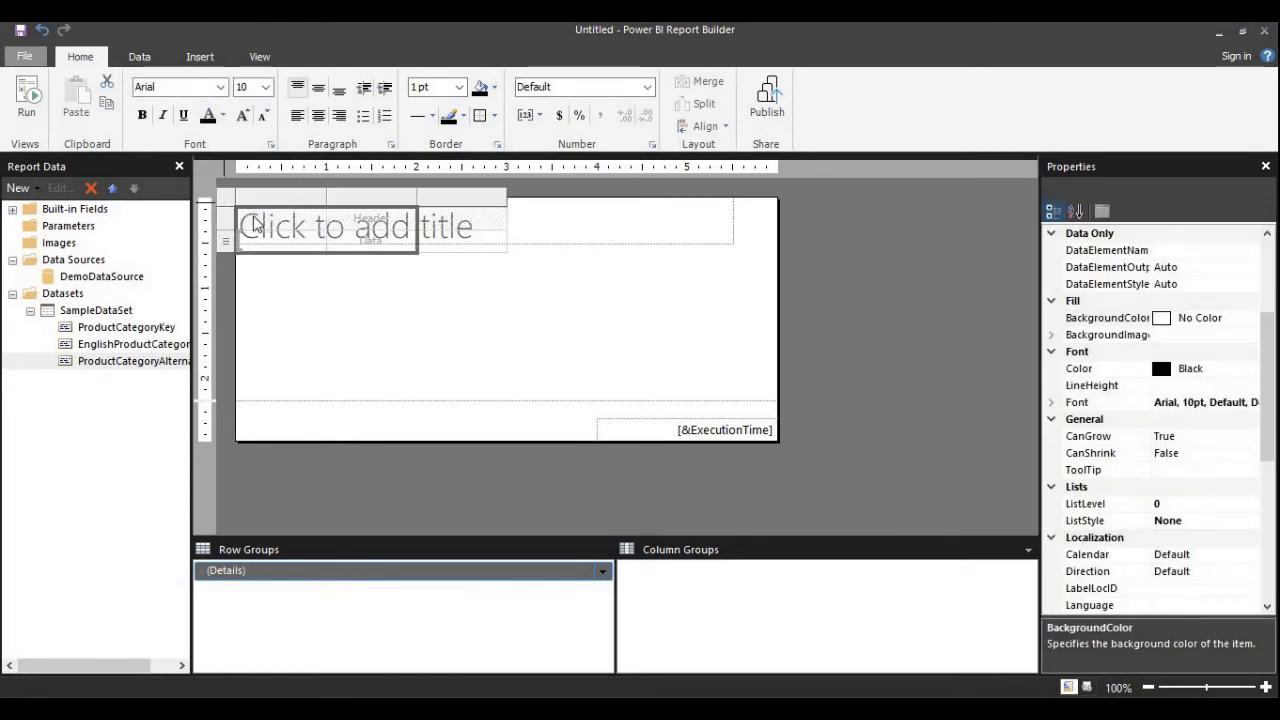
pyautogui.click(249, 208)
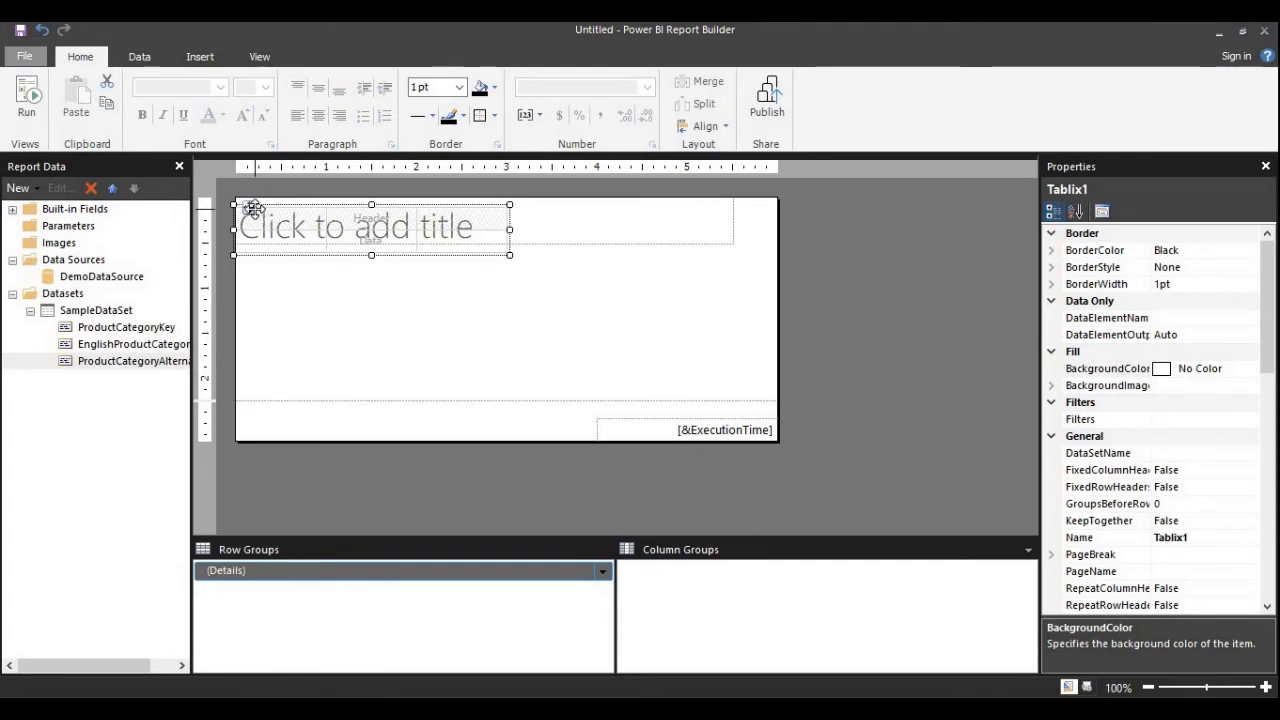
pyautogui.moveTo(252, 208); pyautogui.dragTo(271, 263)
# Step: Delete the title placeholder text box from the report body
pyautogui.click(330, 217)
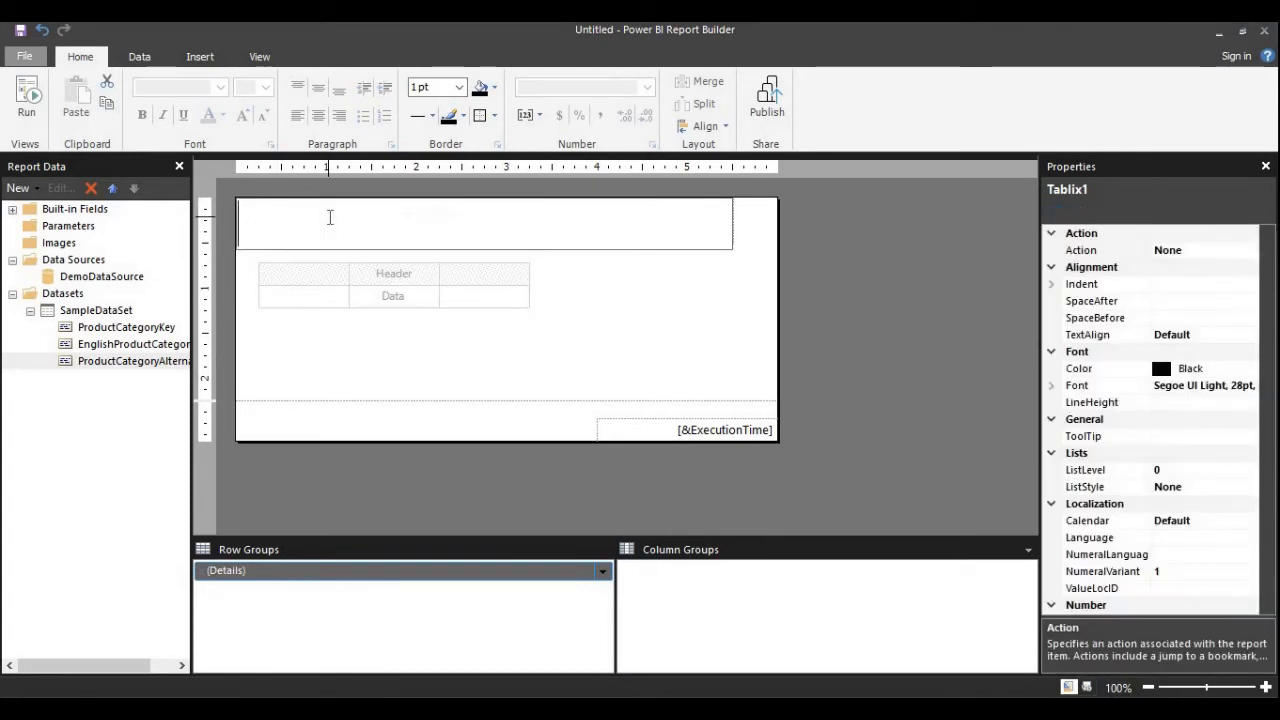
pyautogui.click(344, 312)
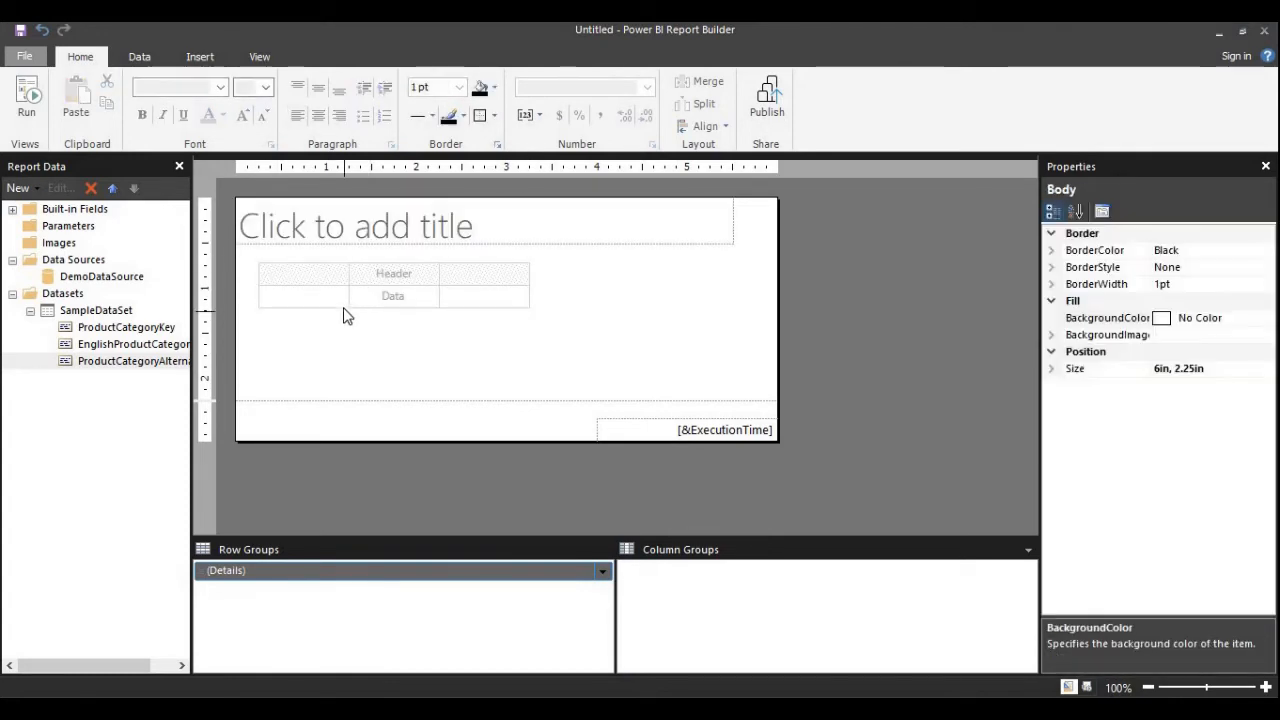
pyautogui.rightClick(316, 214)
pyautogui.click(352, 289)
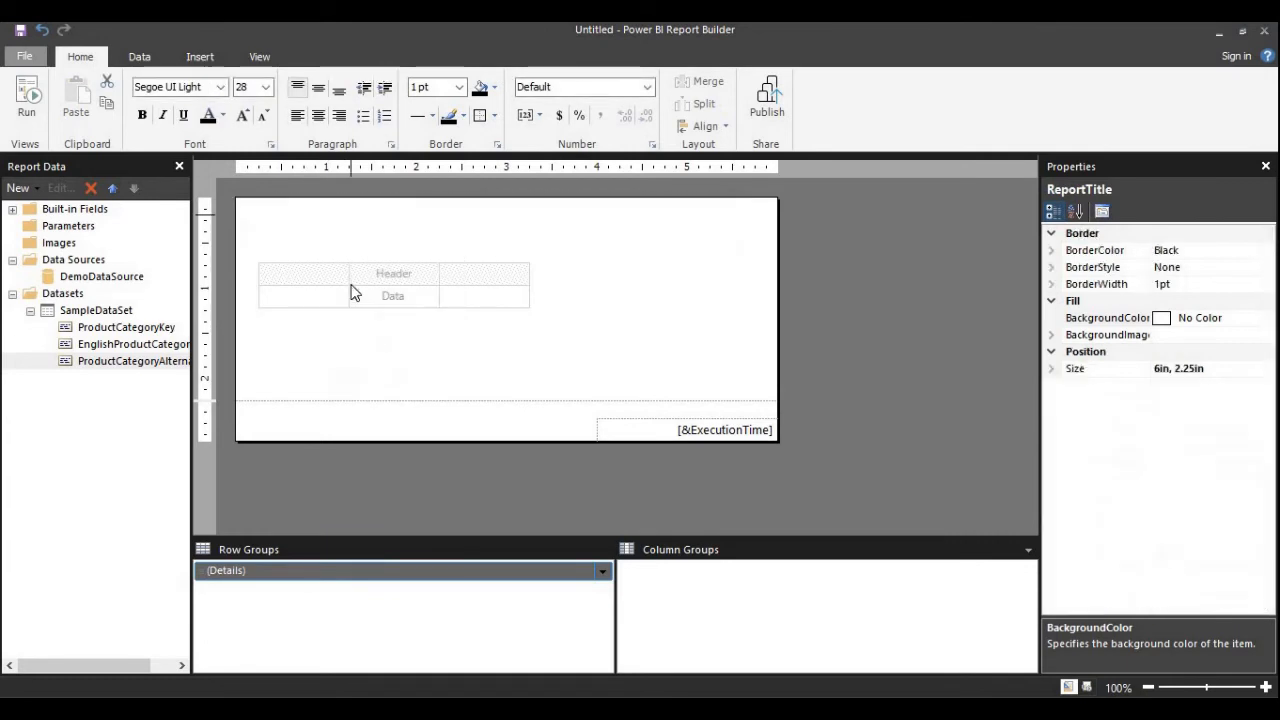
# Step: Move the table to the upper-left corner of the report body
pyautogui.click(352, 292)
pyautogui.click(255, 256)
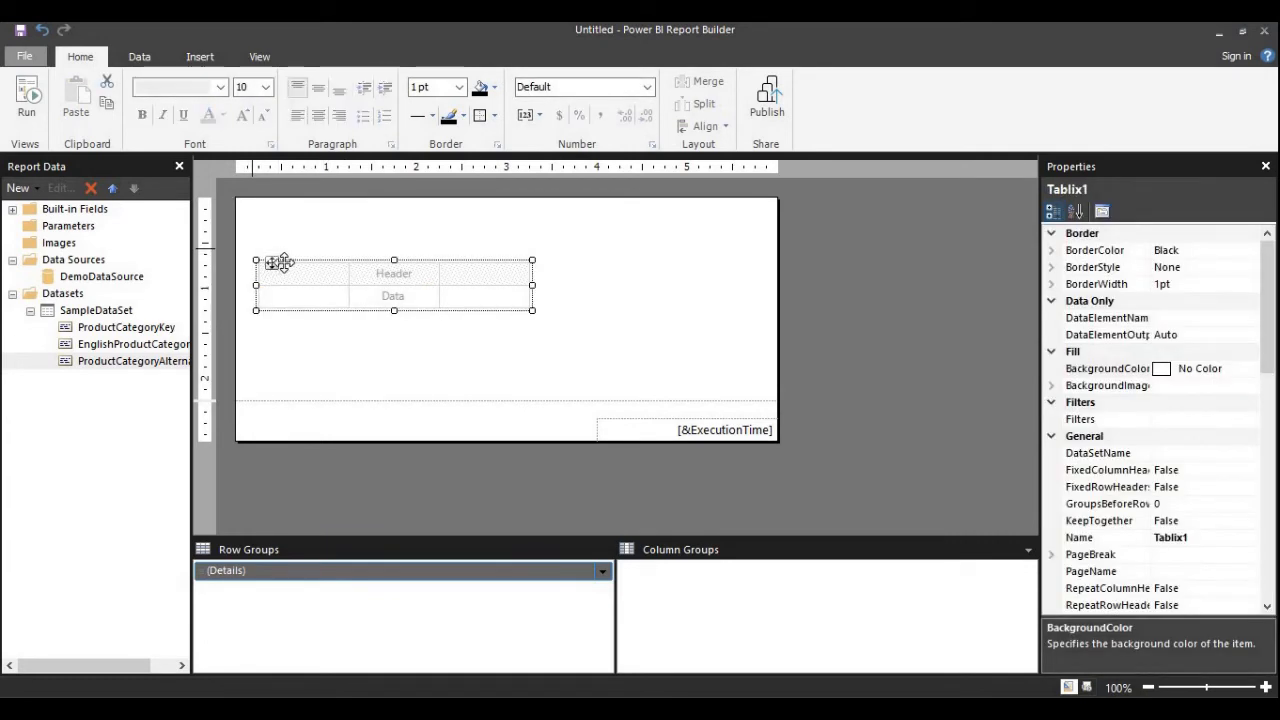
pyautogui.moveTo(261, 214); pyautogui.dragTo(249, 198)
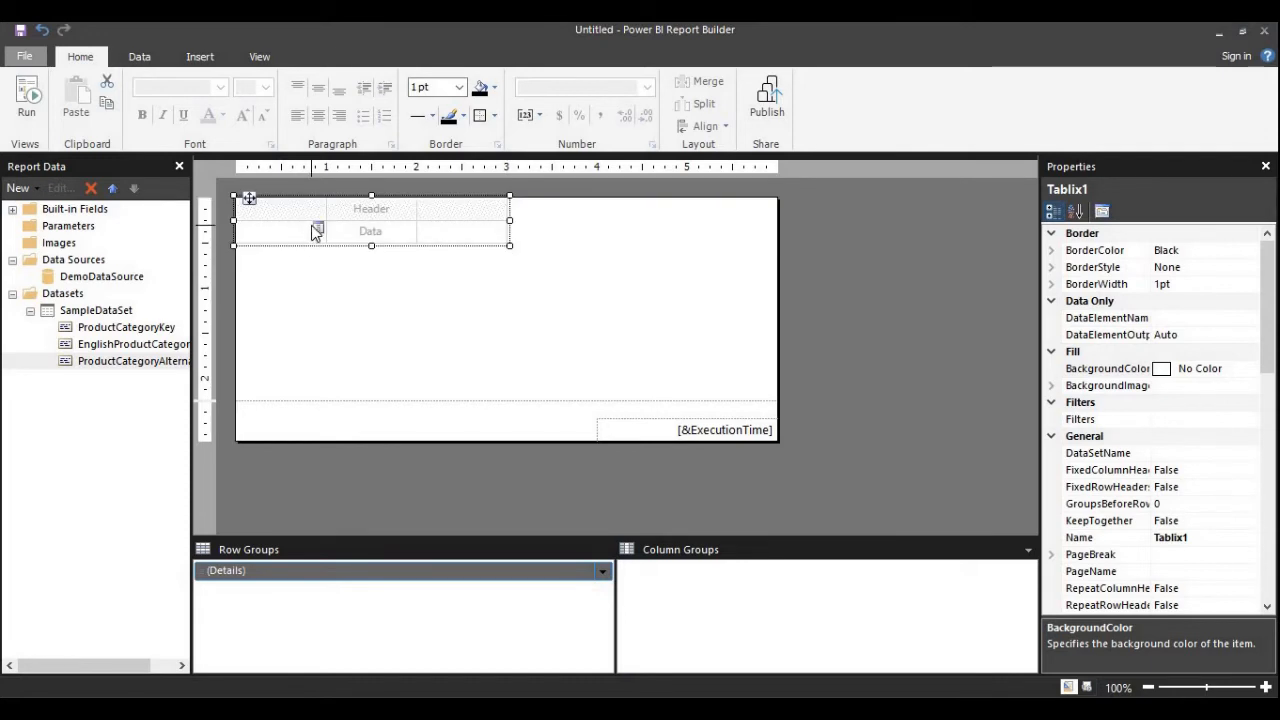
# Step: Assign ProductCategoryKey, EnglishProductCategoryName and ProductCategoryAlternateKey to the first, second and third cells of the table's data row
pyautogui.click(319, 230)
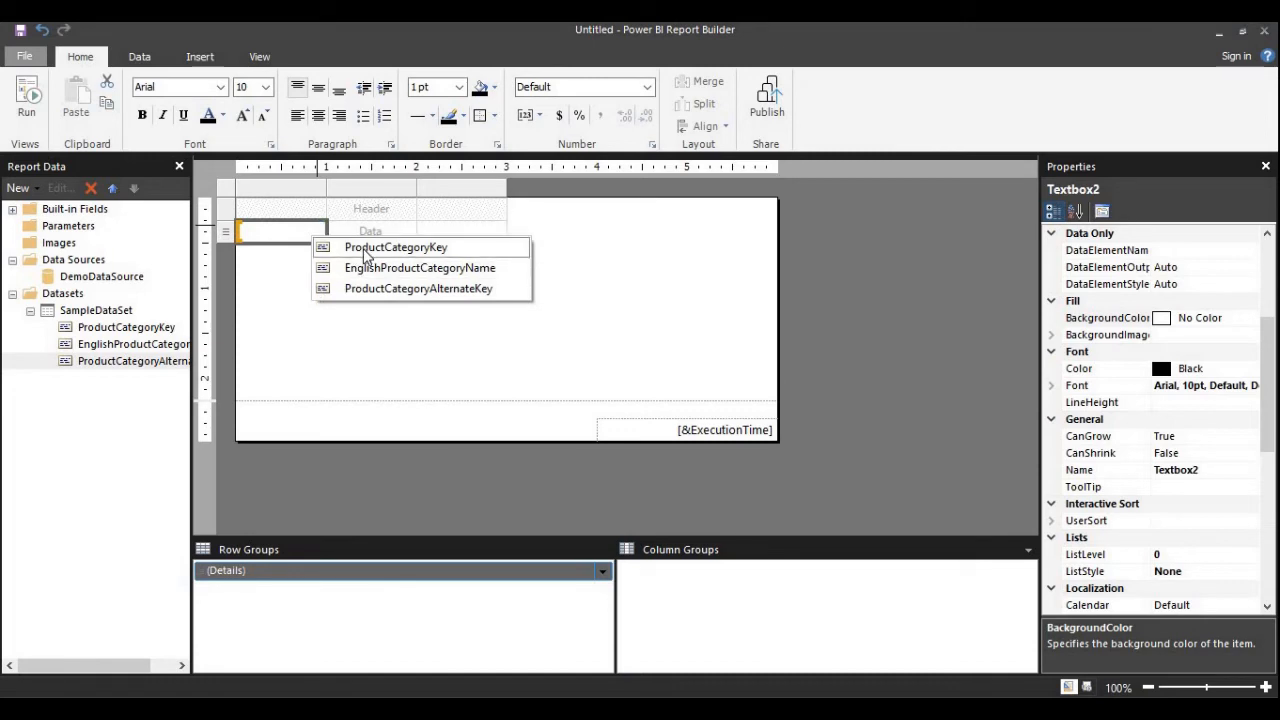
pyautogui.click(298, 288)
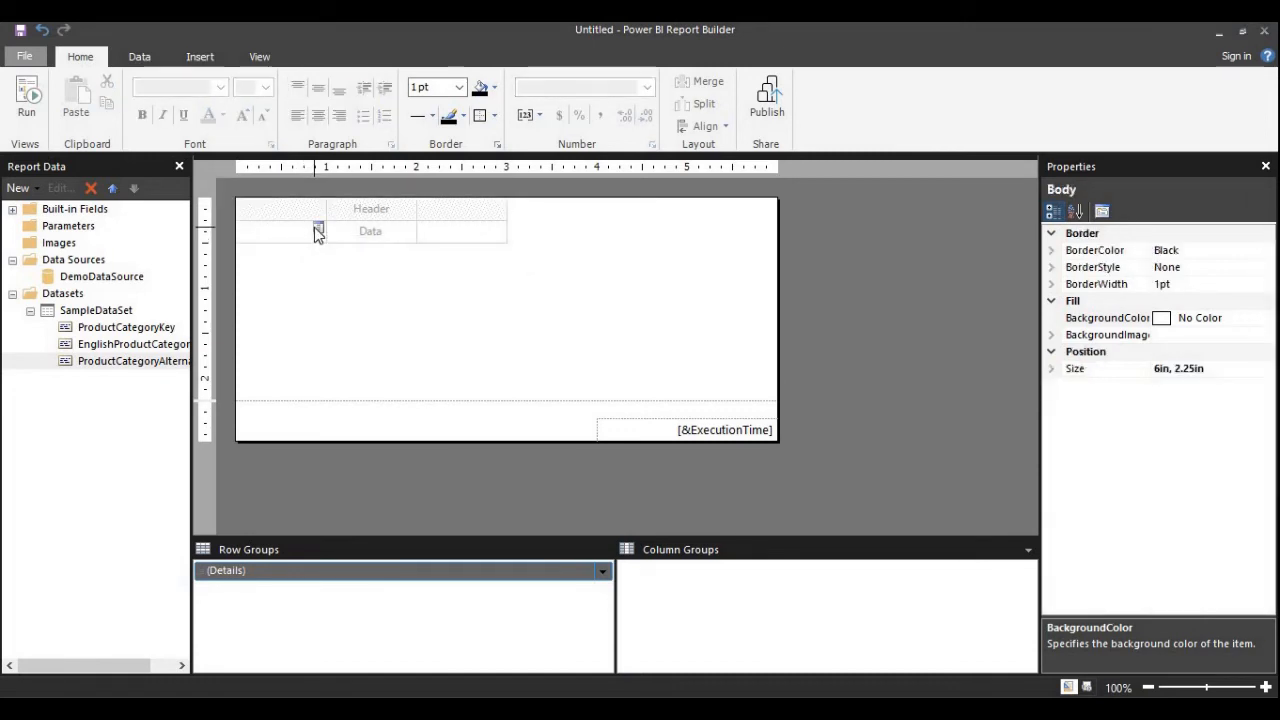
pyautogui.click(318, 230)
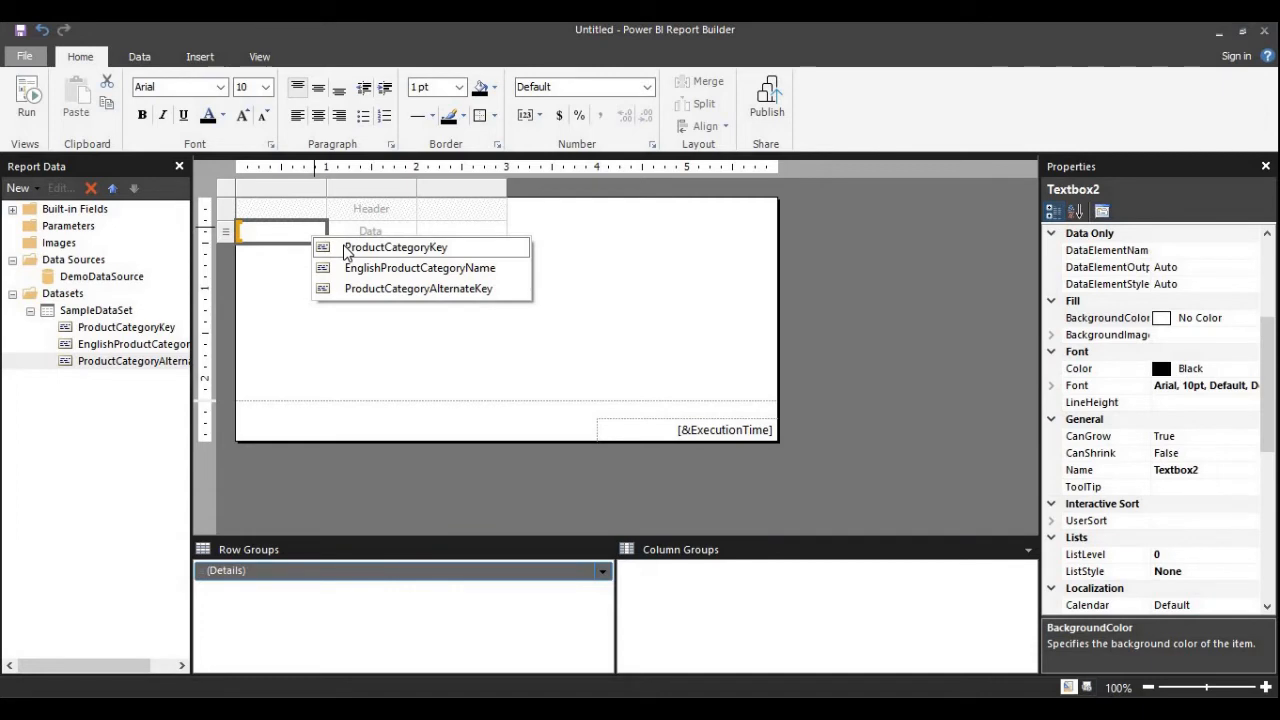
pyautogui.click(346, 248)
pyautogui.click(409, 230)
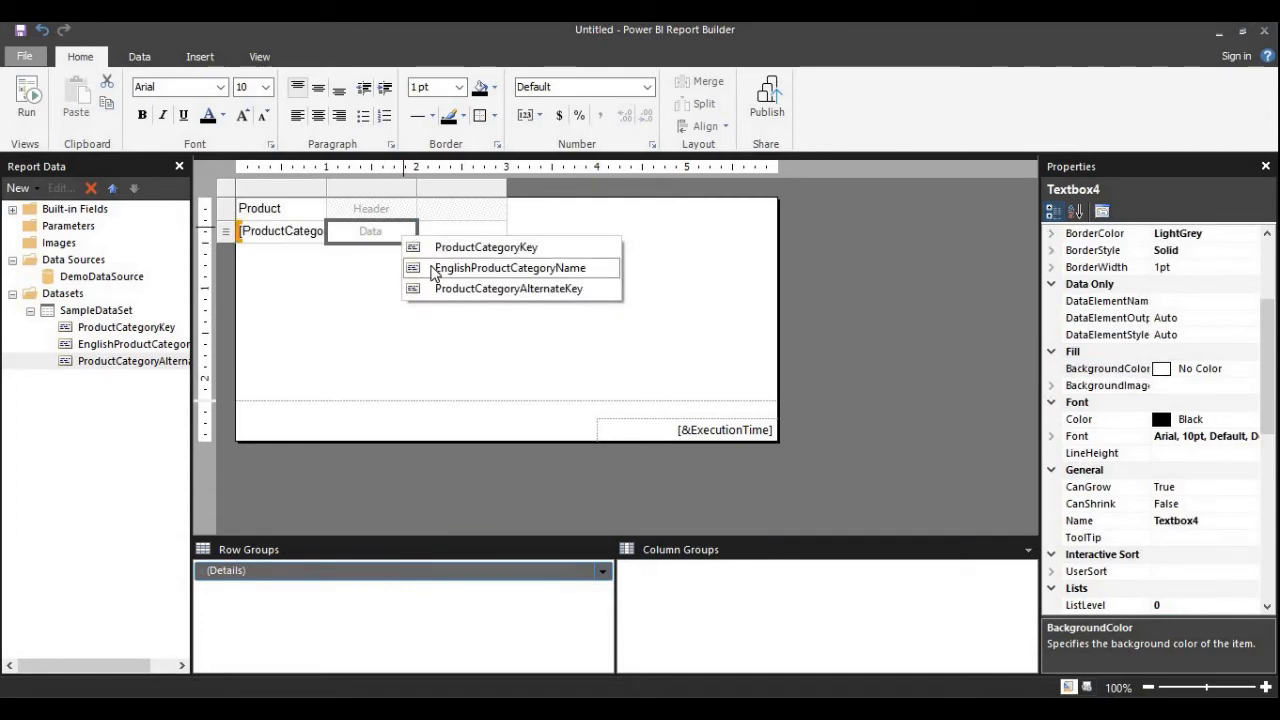
pyautogui.click(433, 270)
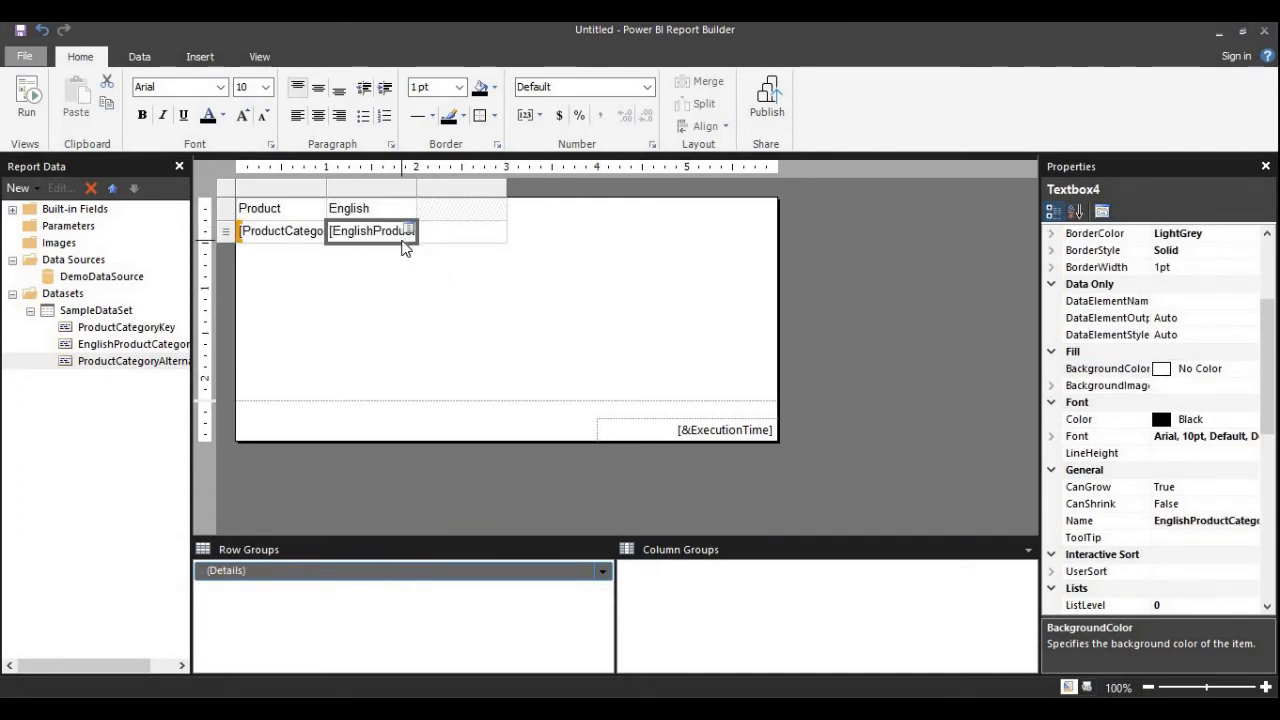
pyautogui.click(507, 237)
pyautogui.click(499, 229)
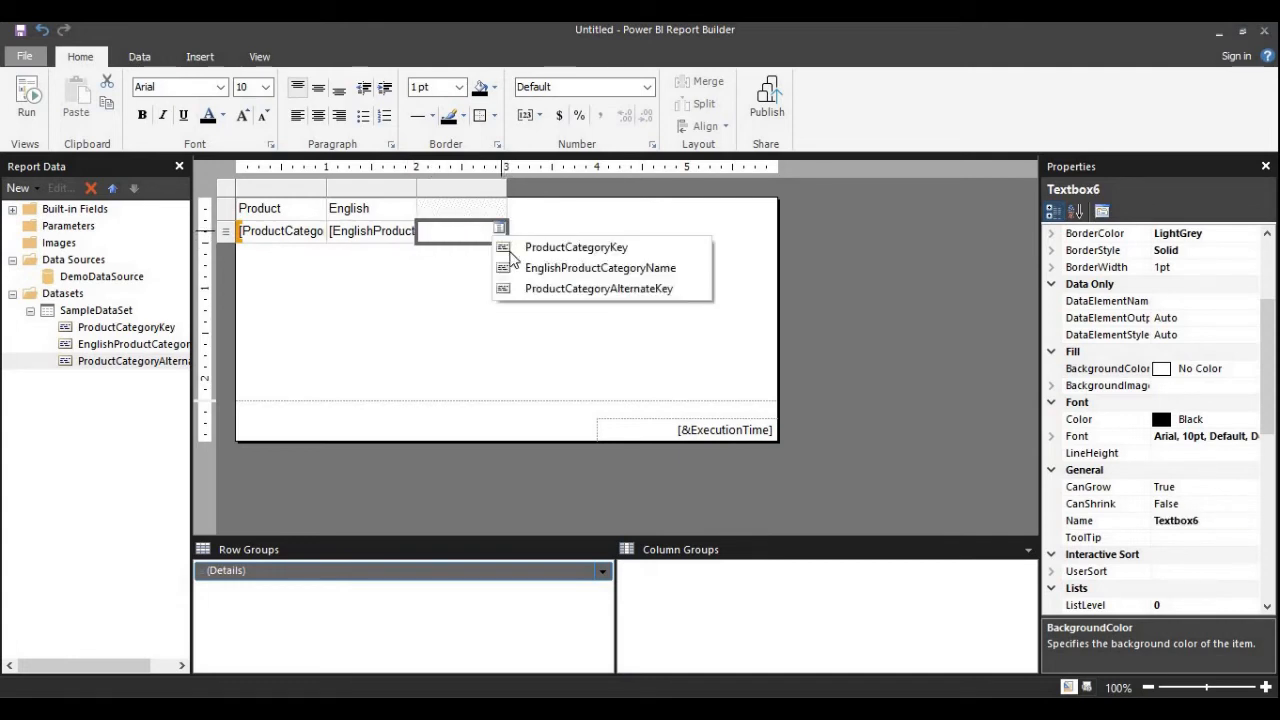
pyautogui.click(529, 289)
pyautogui.click(377, 272)
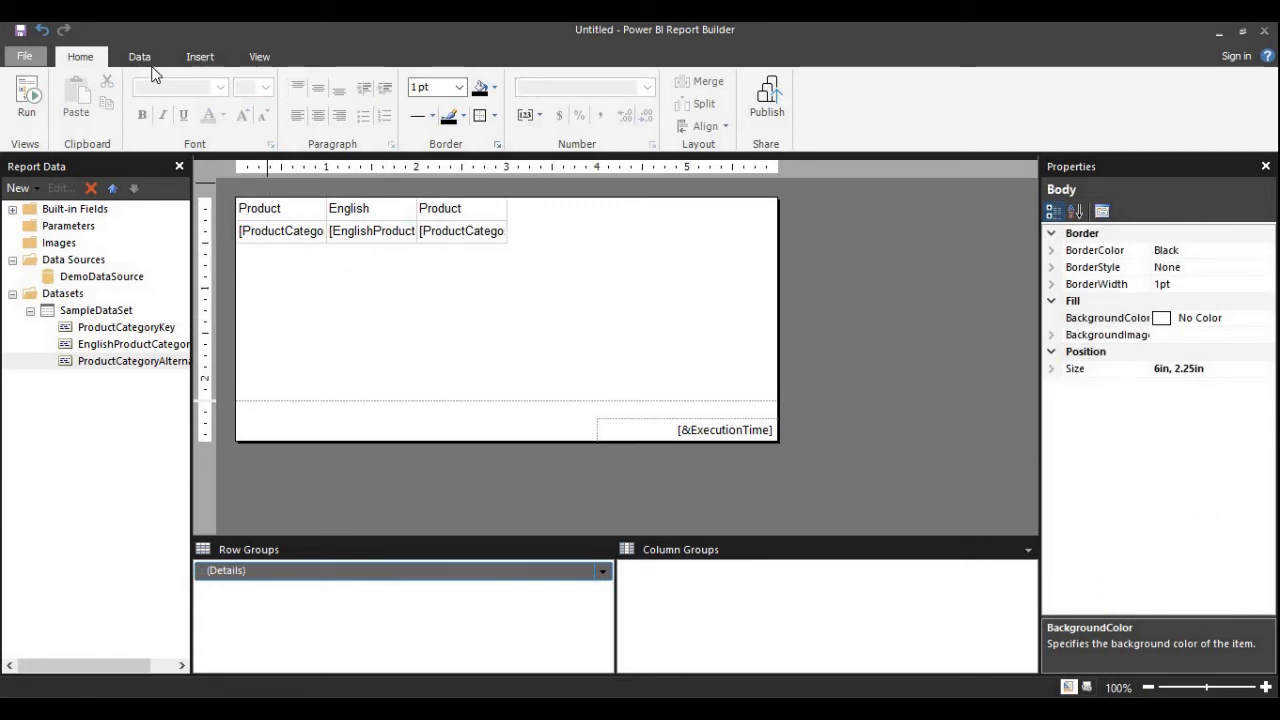
# Step: Color the text of the table's data row Lime, and replace that color with Maroon
pyautogui.doubleClick(255, 231)
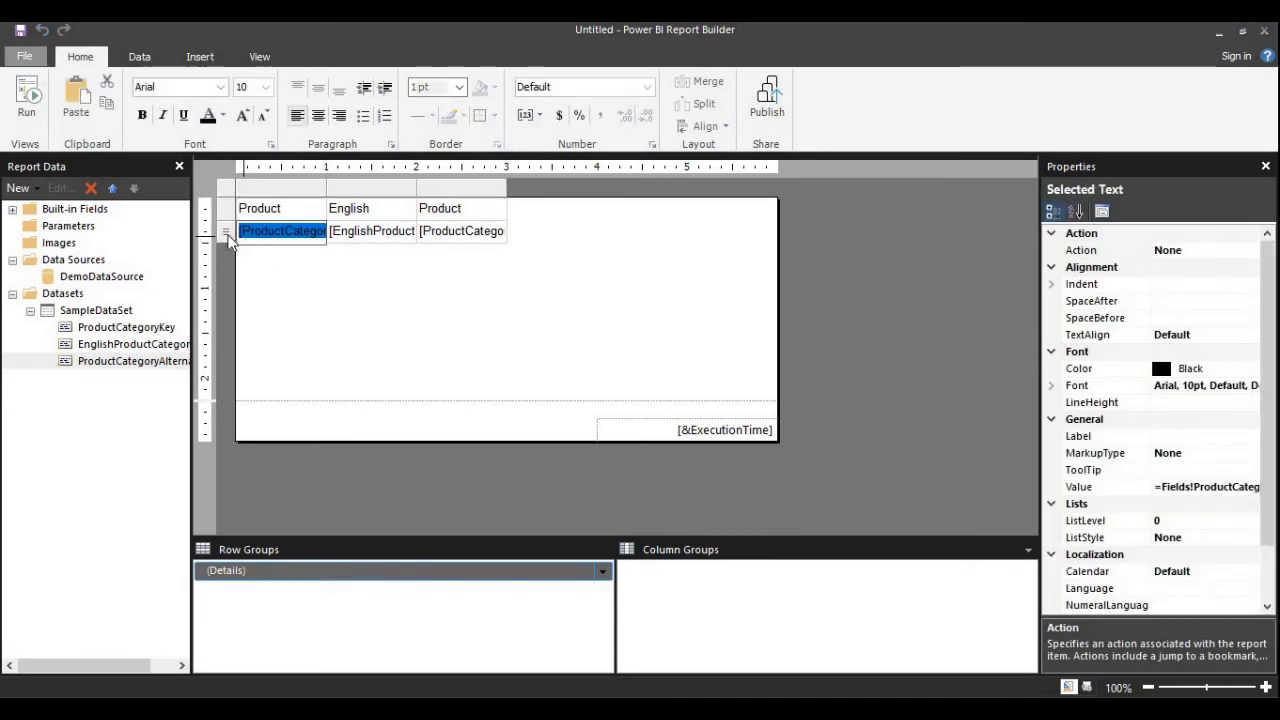
pyautogui.click(225, 236)
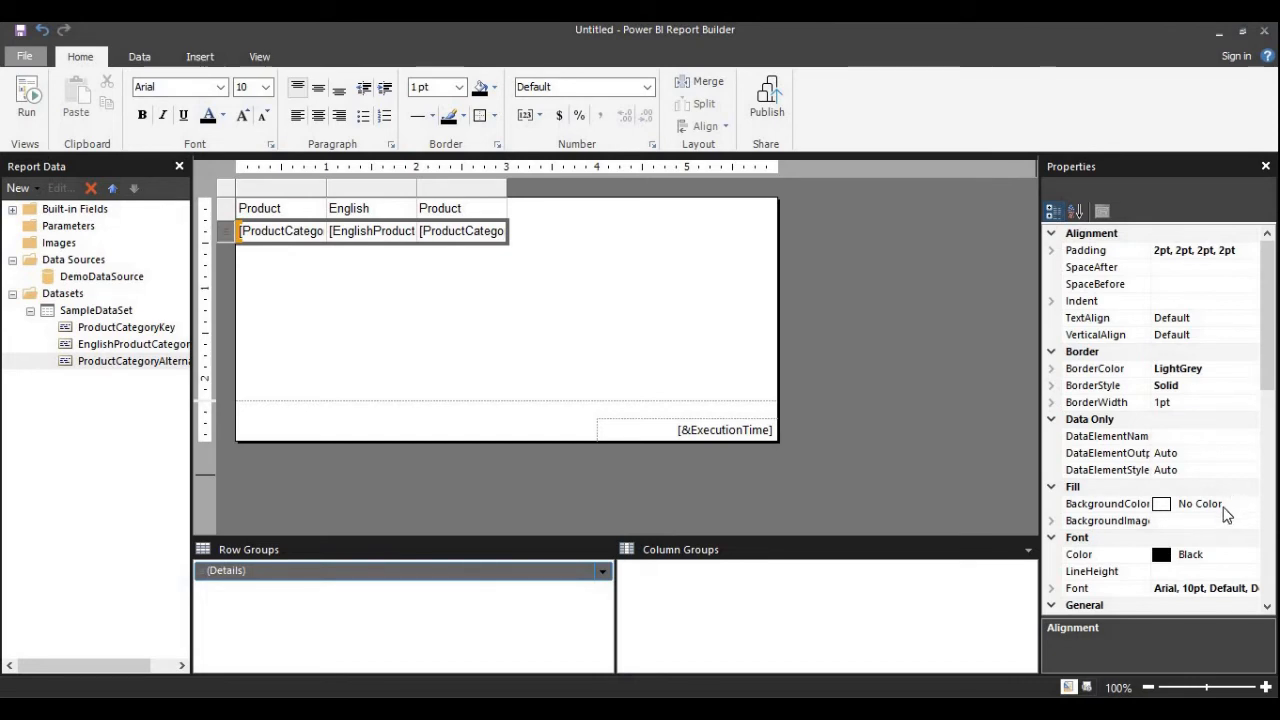
pyautogui.scroll(-1, 1227, 514)
pyautogui.scroll(-9, 1208, 437)
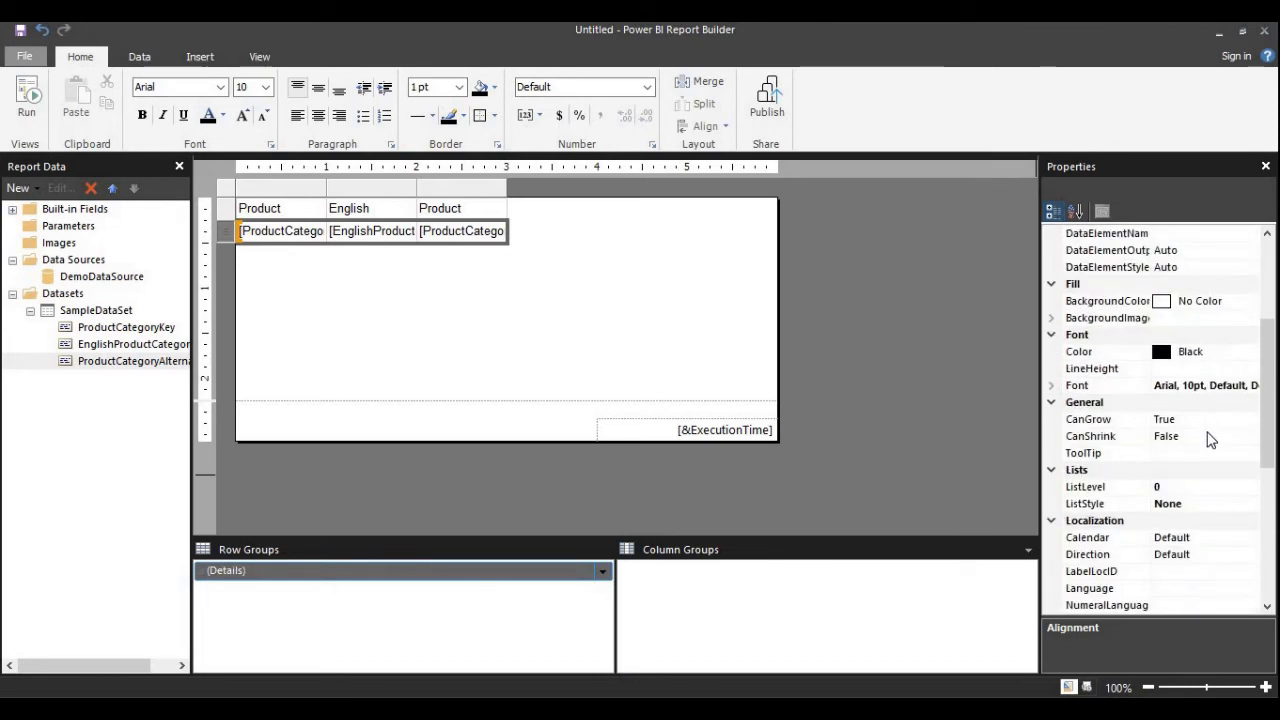
pyautogui.scroll(6, 1208, 437)
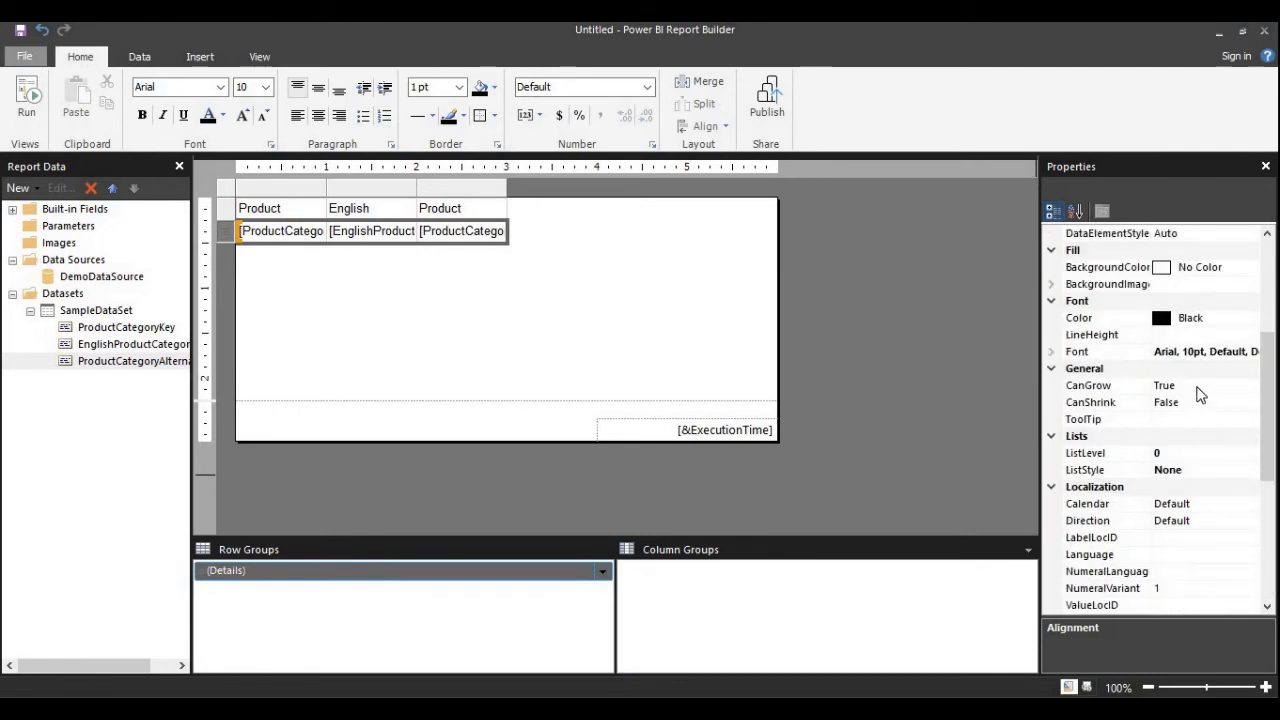
pyautogui.click(1208, 320)
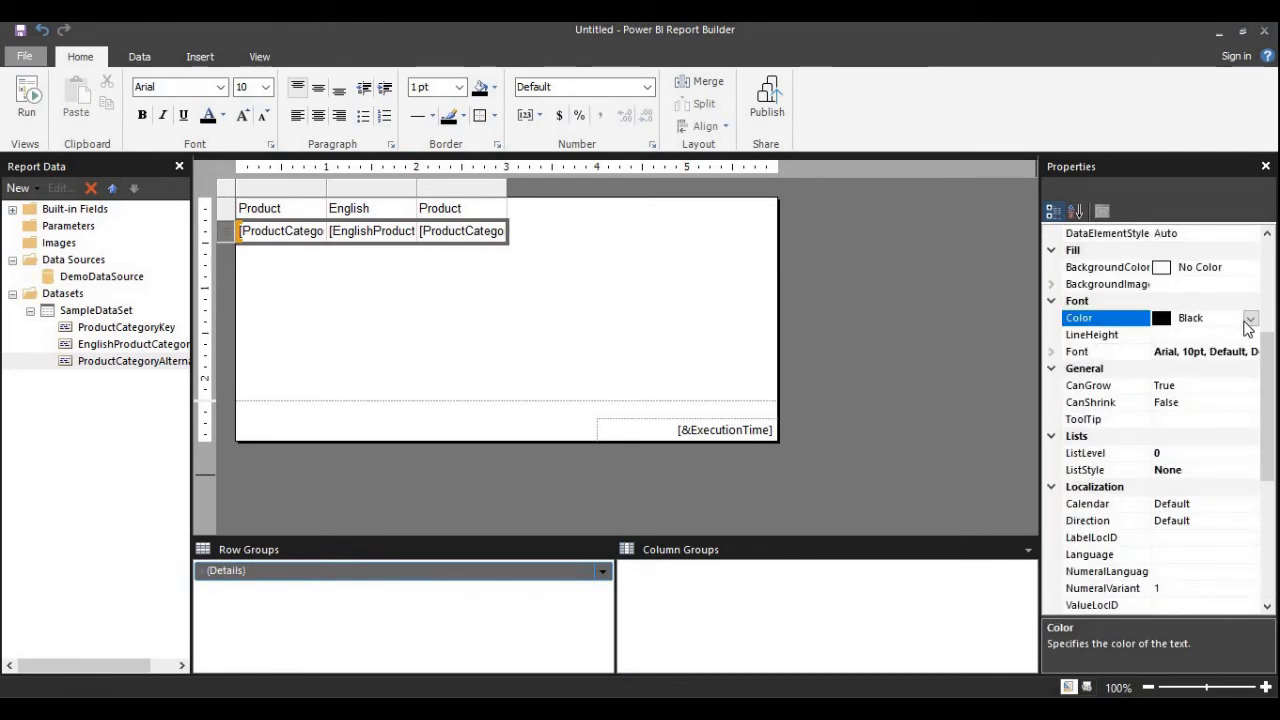
pyautogui.click(1250, 318)
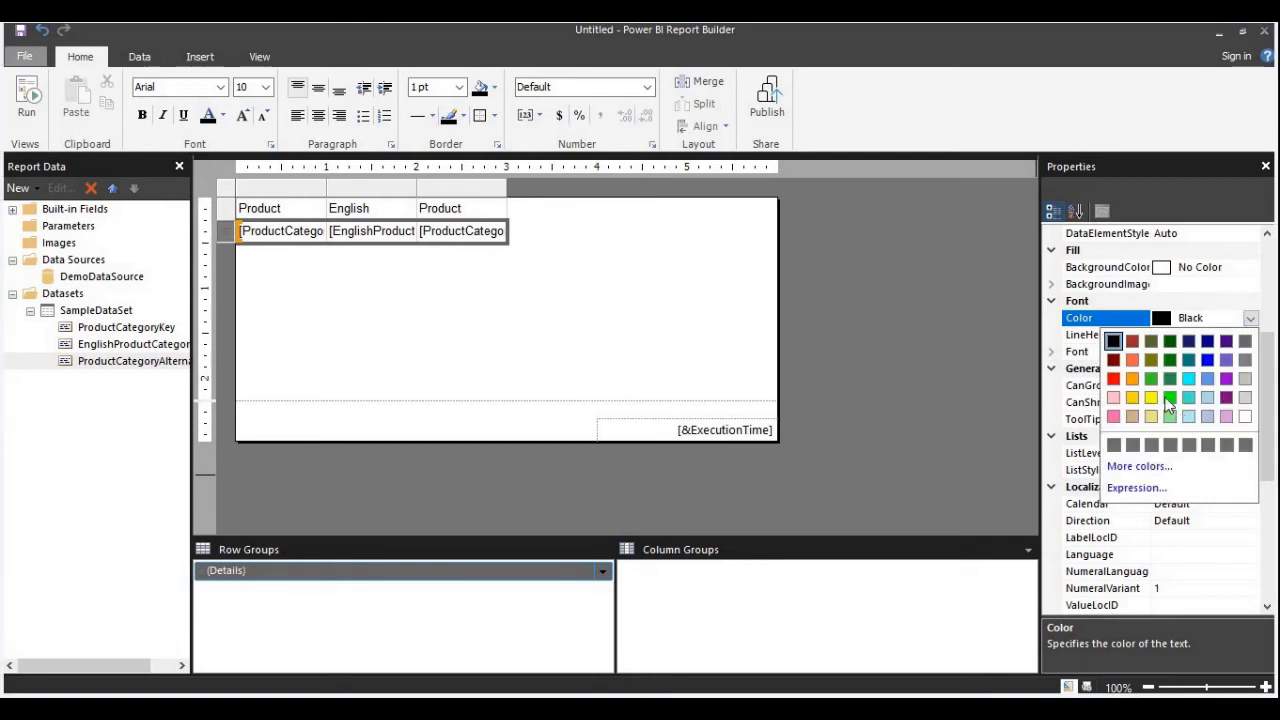
pyautogui.click(1169, 399)
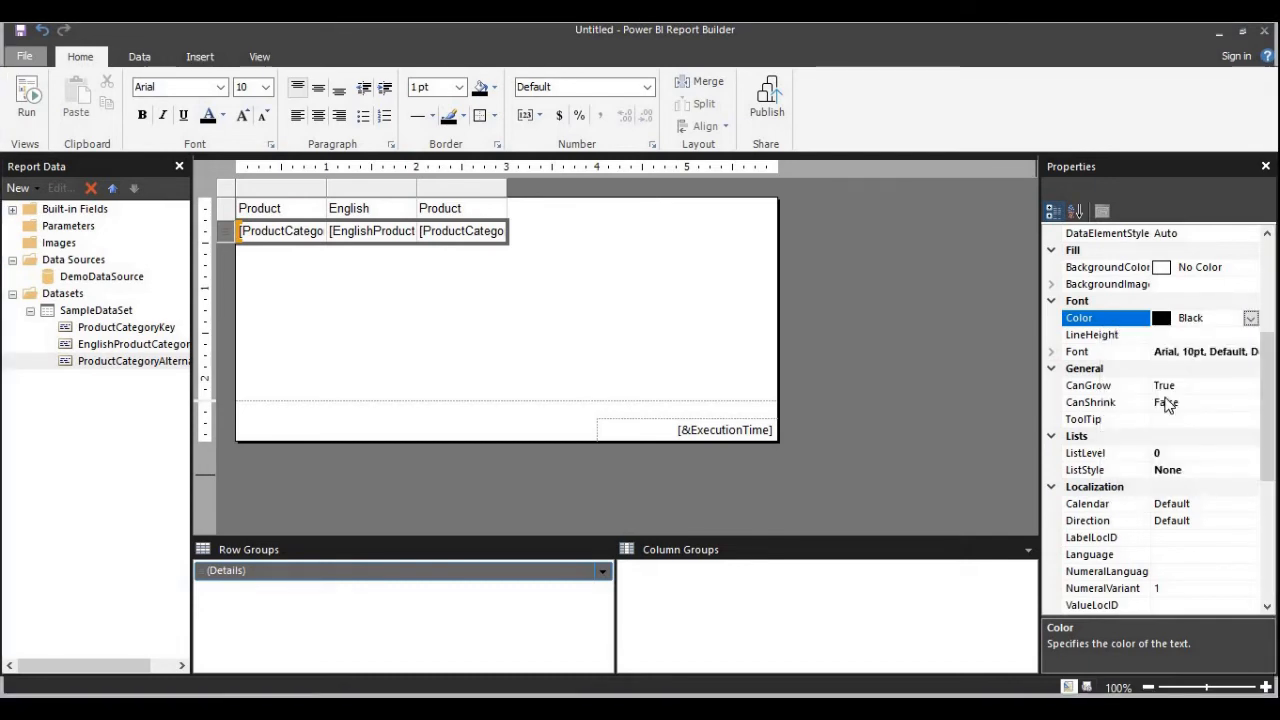
pyautogui.click(1250, 318)
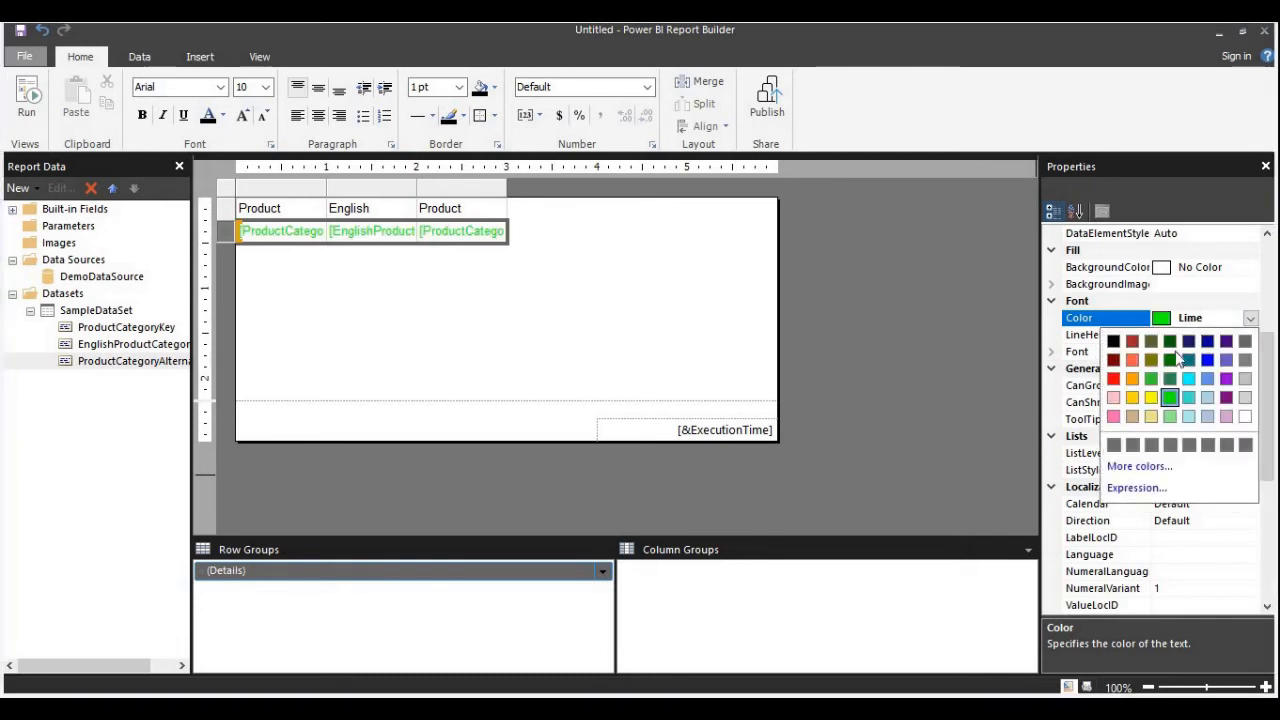
pyautogui.click(1115, 362)
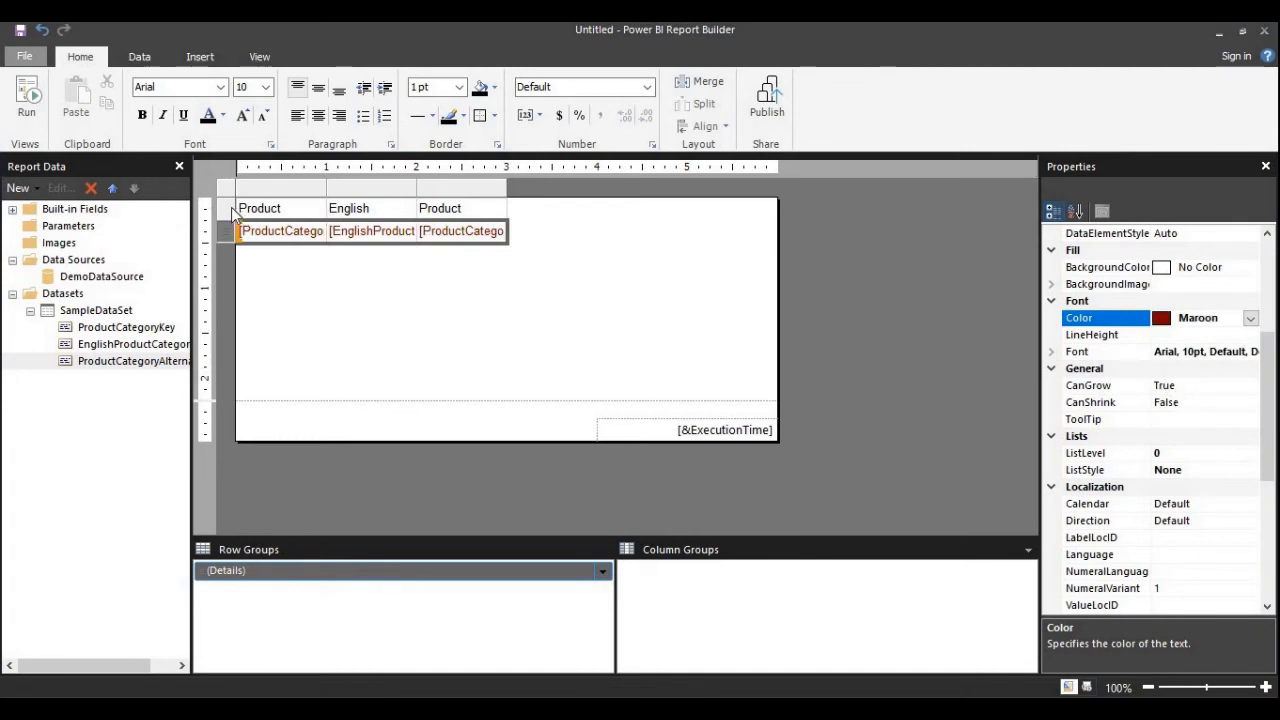
# Step: Center the text horizontally in the table's header row and data row
pyautogui.click(297, 200)
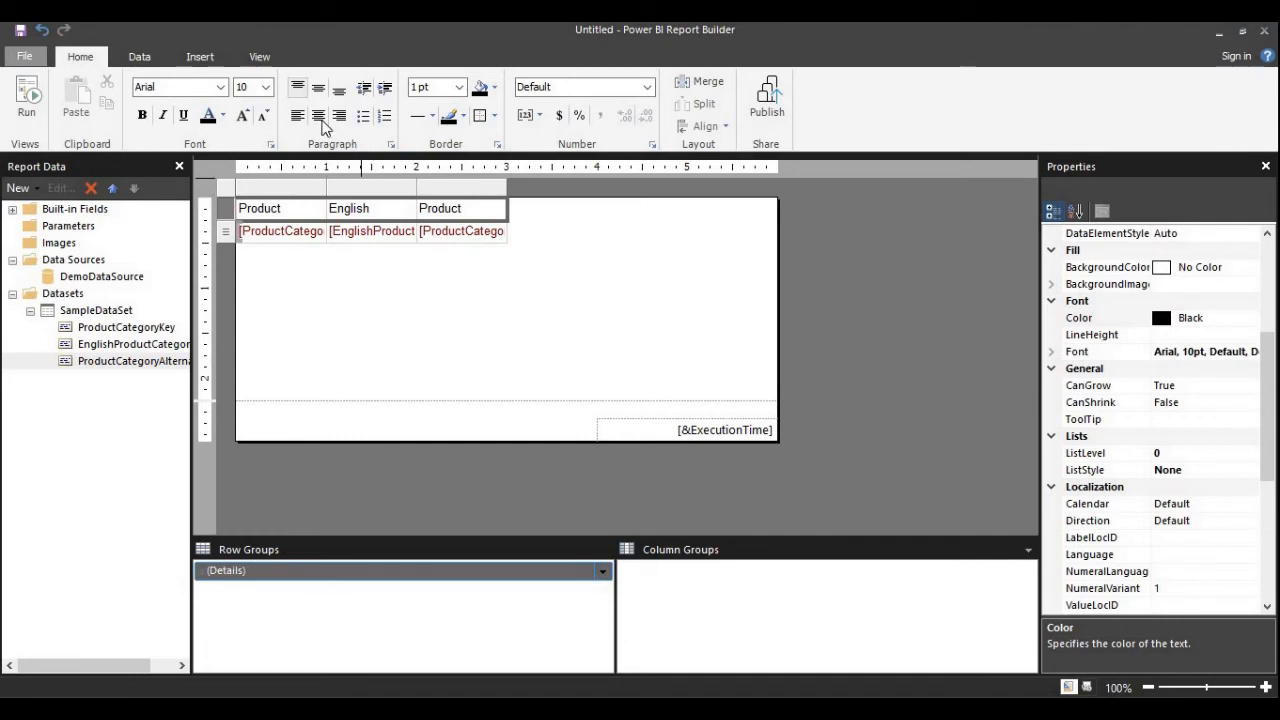
pyautogui.click(318, 116)
pyautogui.click(231, 224)
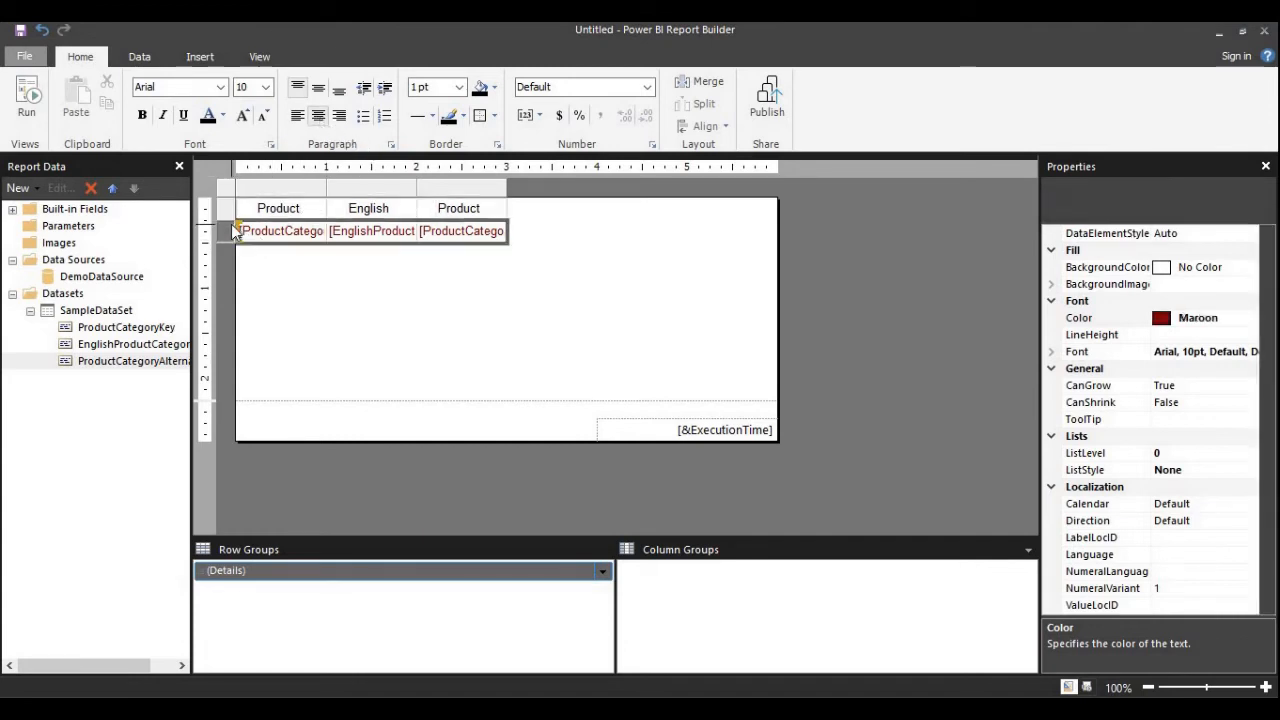
pyautogui.click(318, 116)
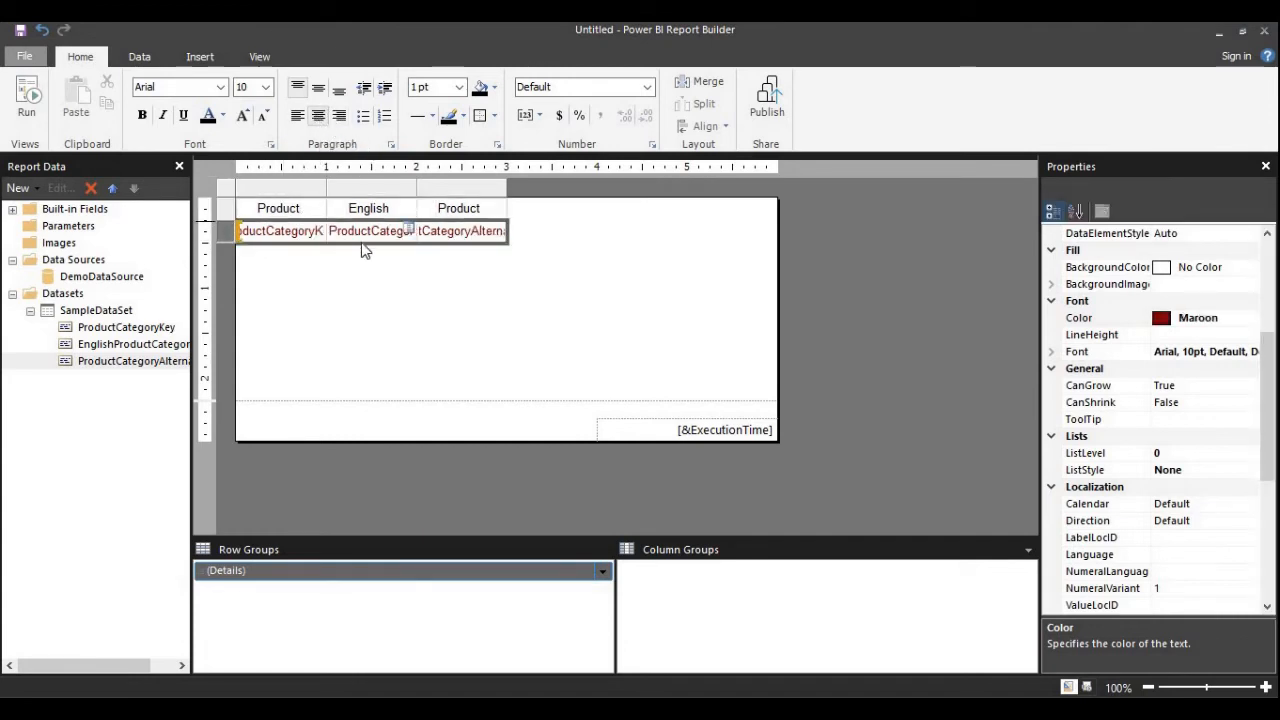
# Step: Set the header row's text color to CornflowerBlue and try black as its border color
pyautogui.click(231, 207)
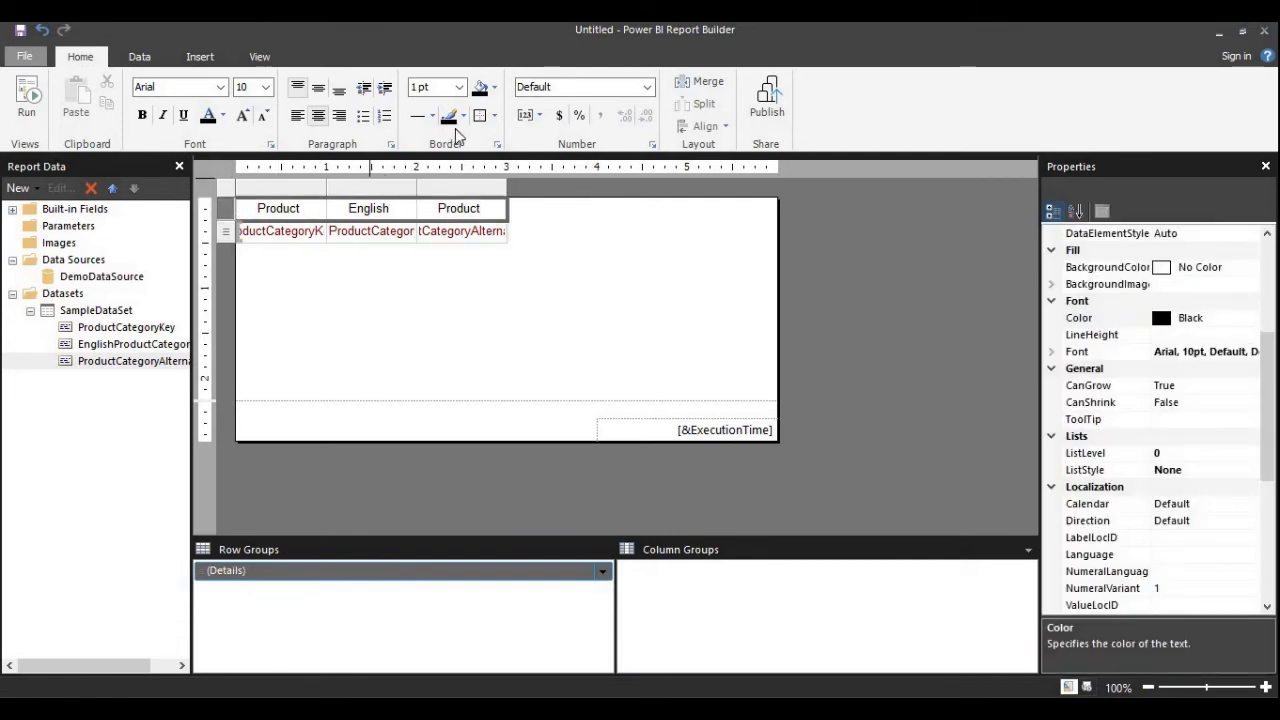
pyautogui.click(222, 115)
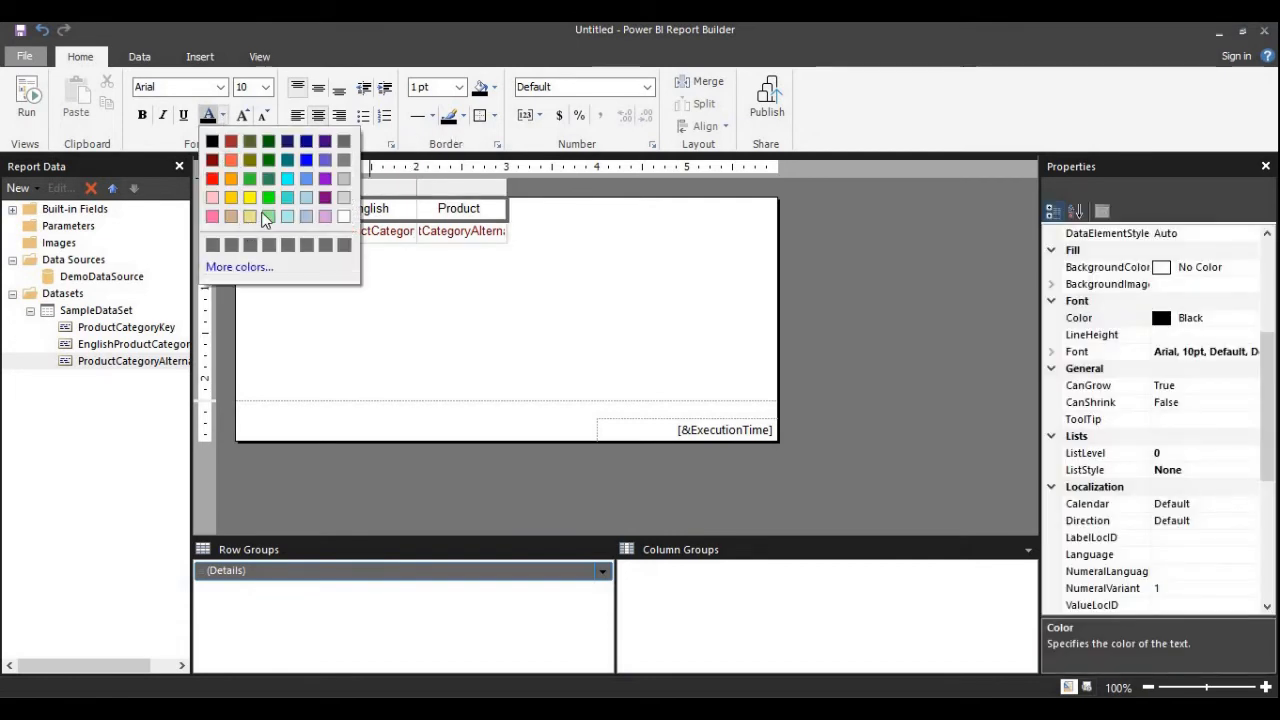
pyautogui.click(306, 180)
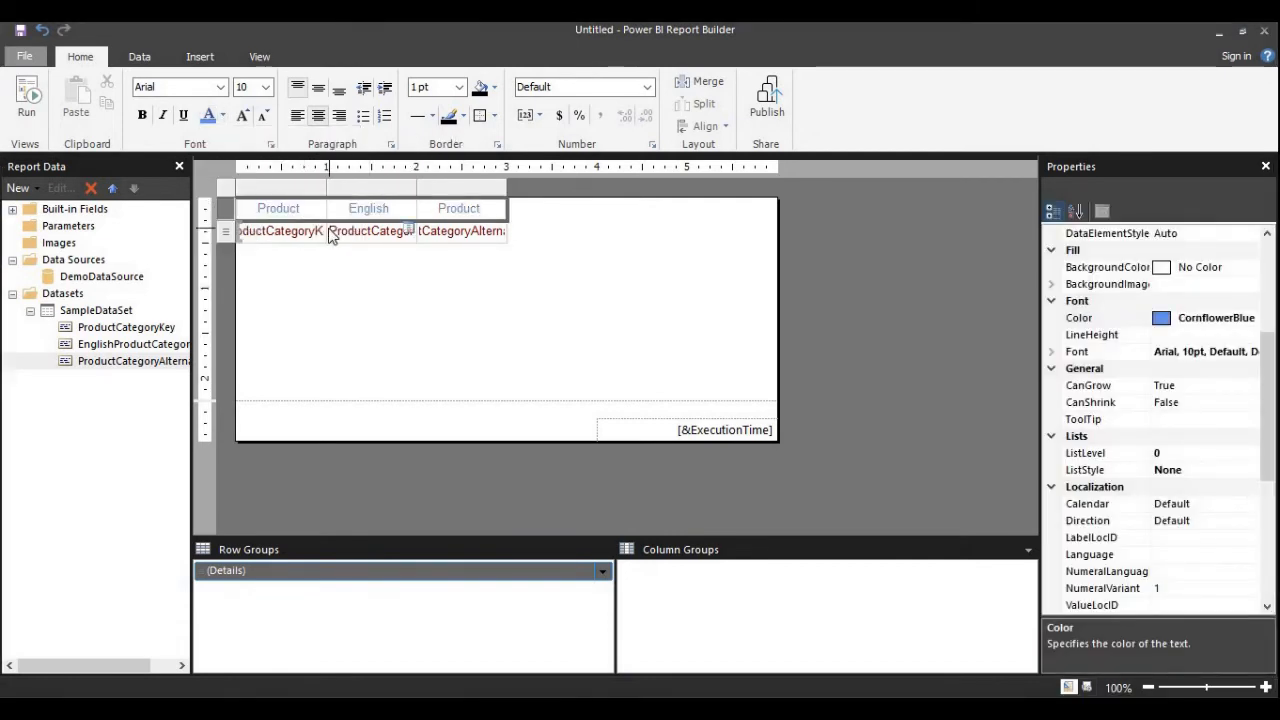
pyautogui.click(463, 117)
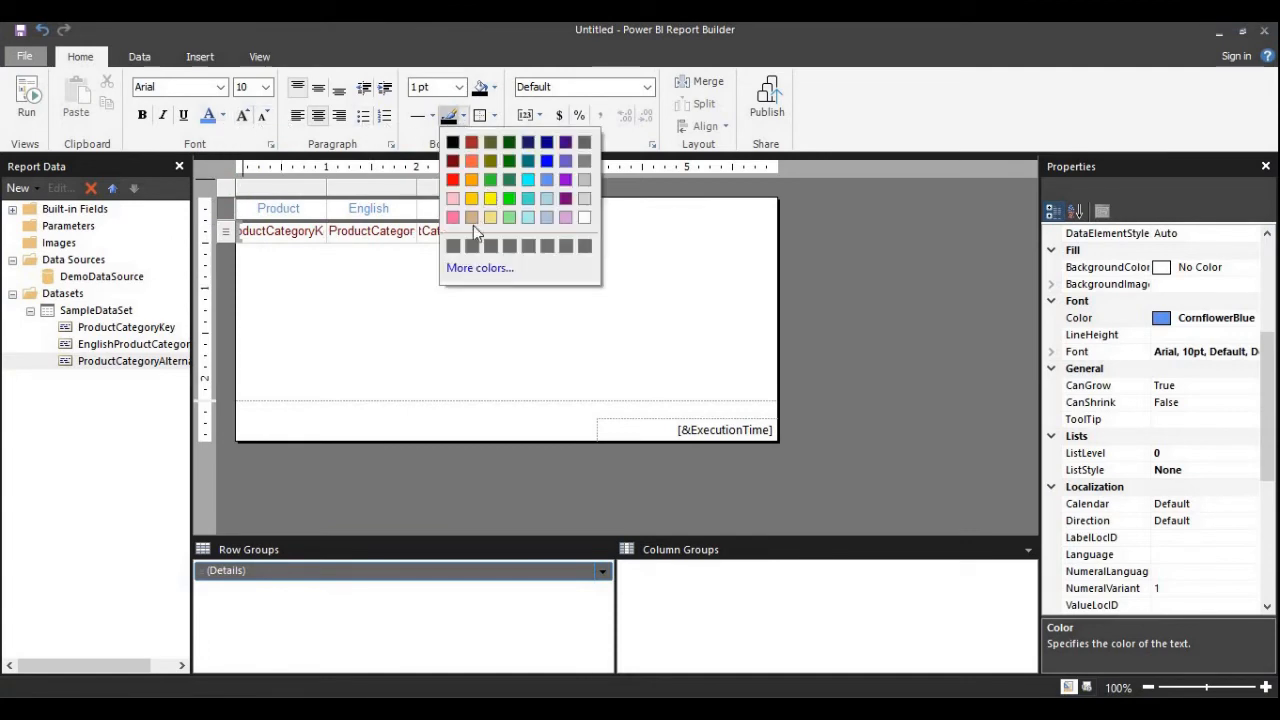
pyautogui.click(451, 145)
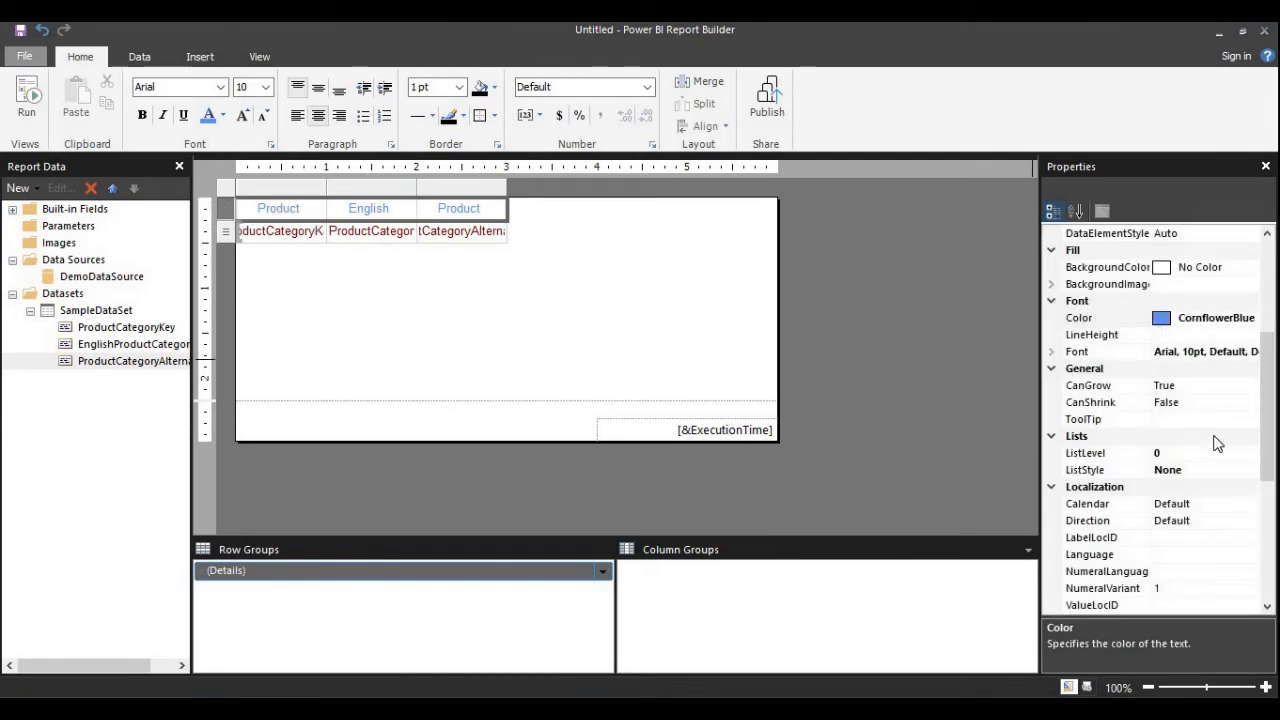
# Step: Set the background color of the table's header row to DarkBlue
pyautogui.scroll(-4, 1217, 443)
pyautogui.scroll(4, 1217, 443)
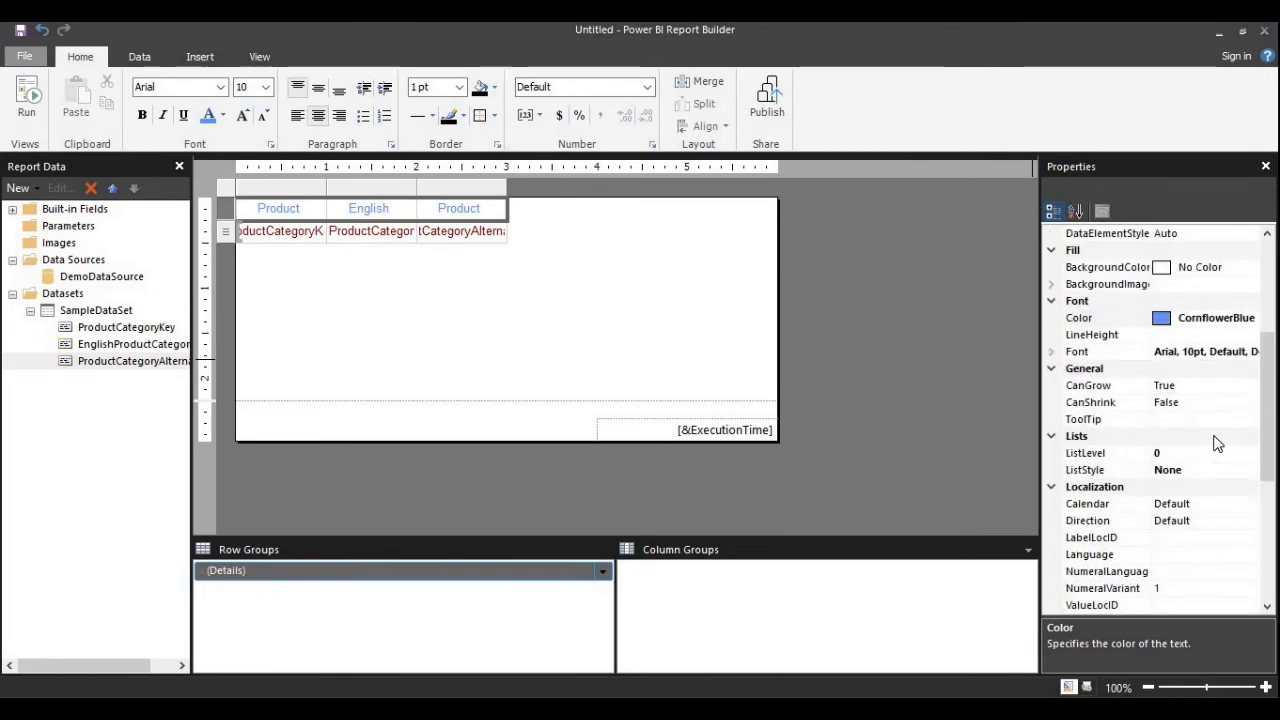
pyautogui.click(1250, 267)
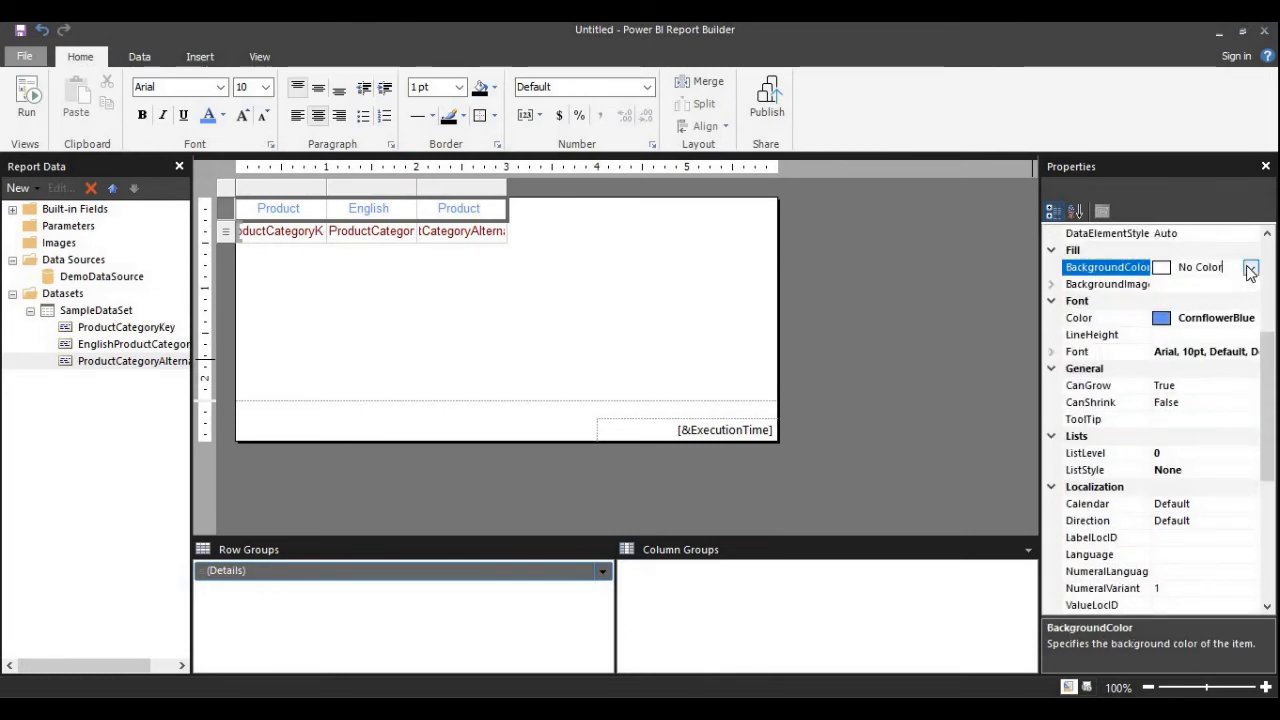
pyautogui.click(1250, 267)
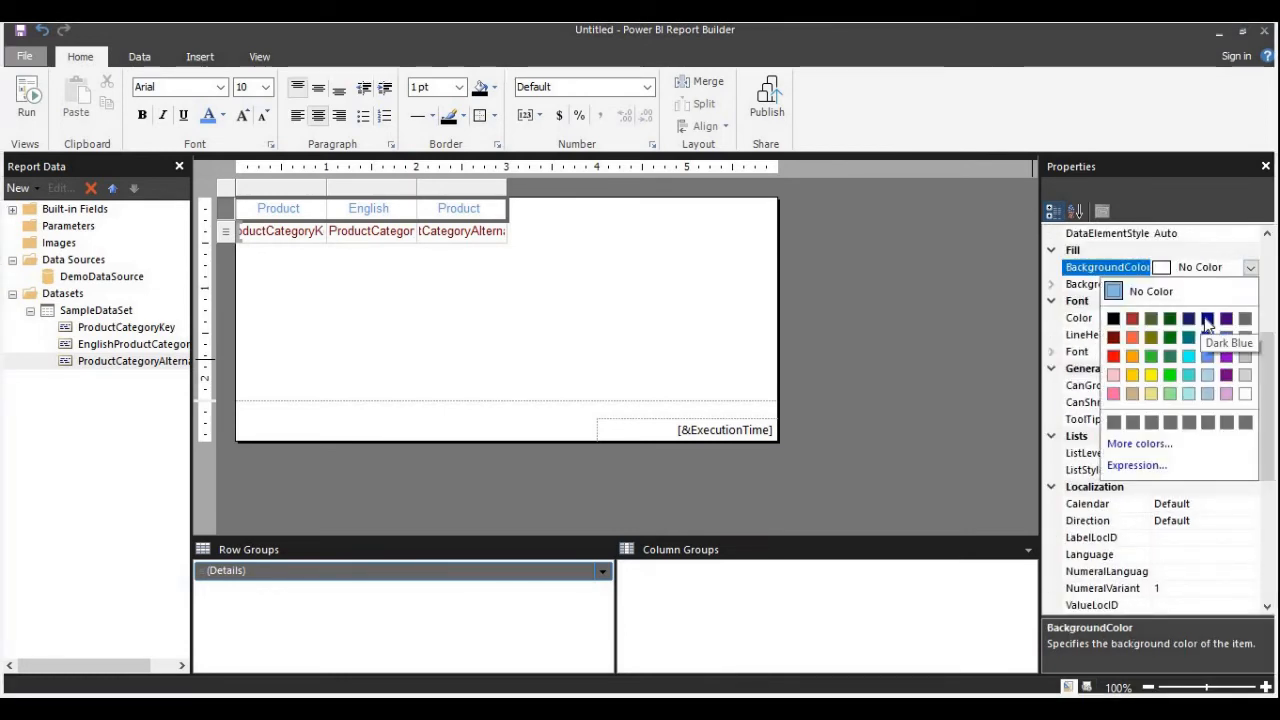
pyautogui.click(1205, 319)
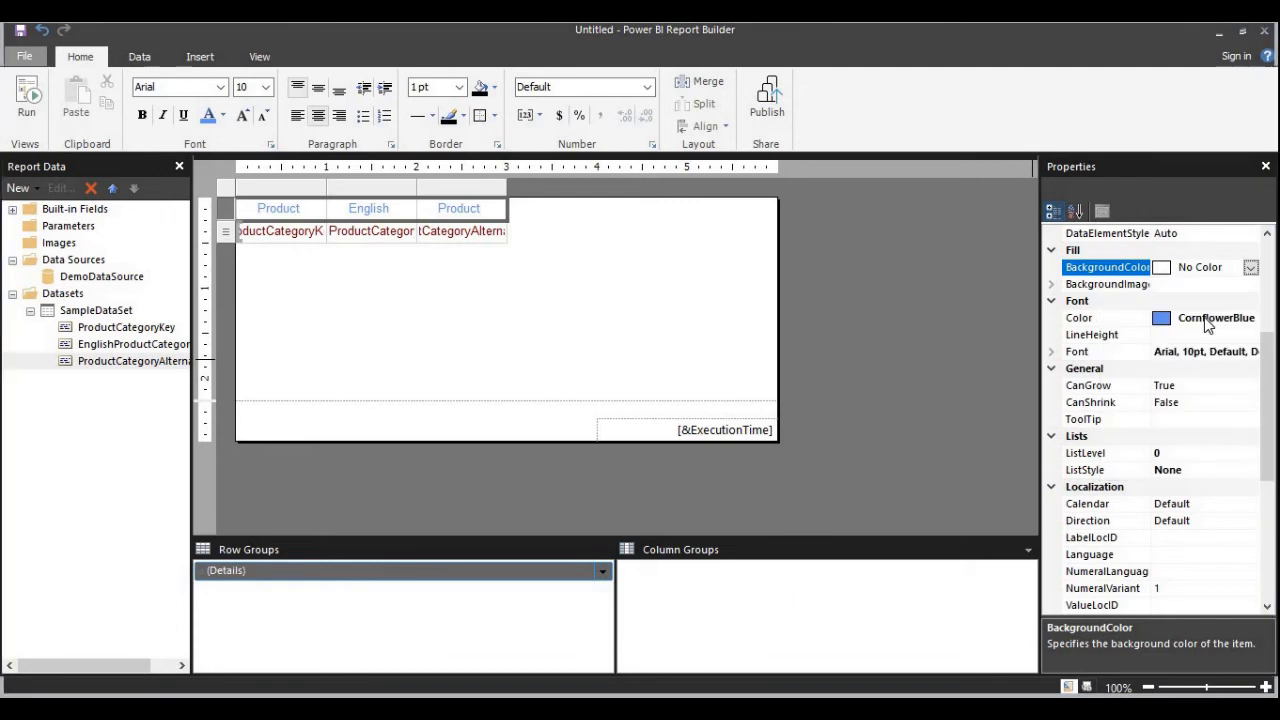
# Step: Set the header row's text color to White and make its text bold
pyautogui.click(221, 116)
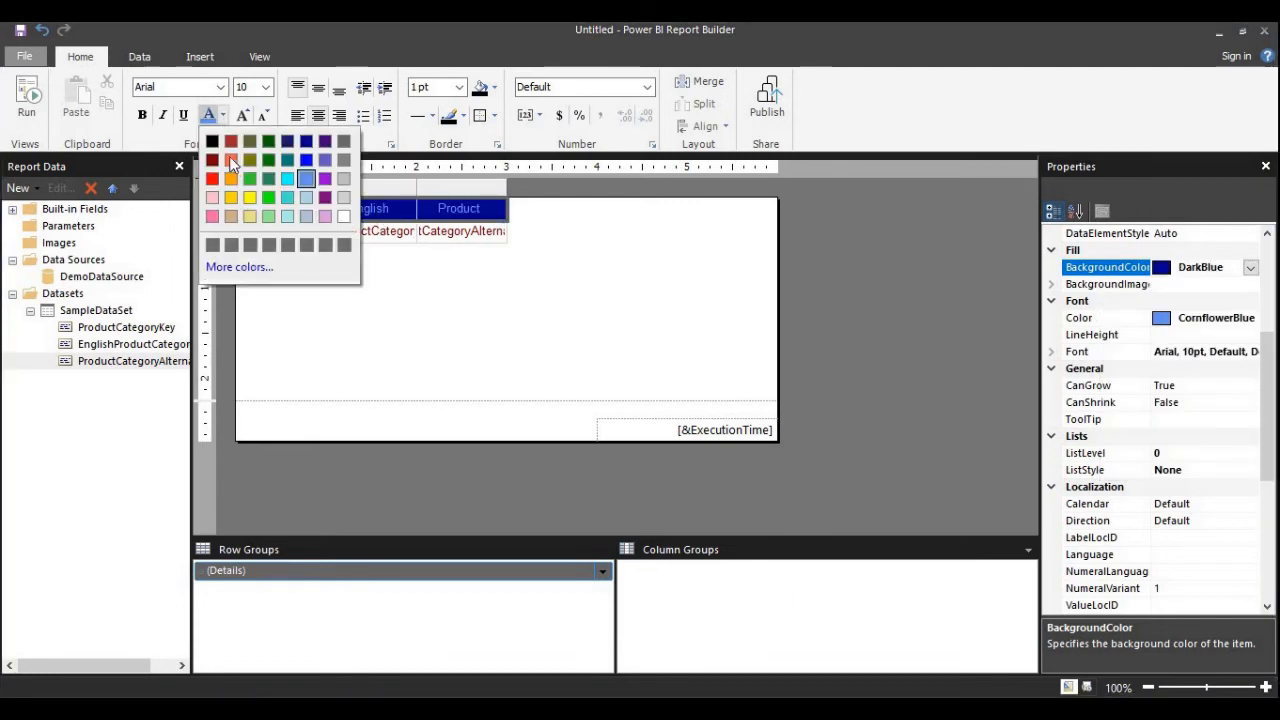
pyautogui.click(344, 217)
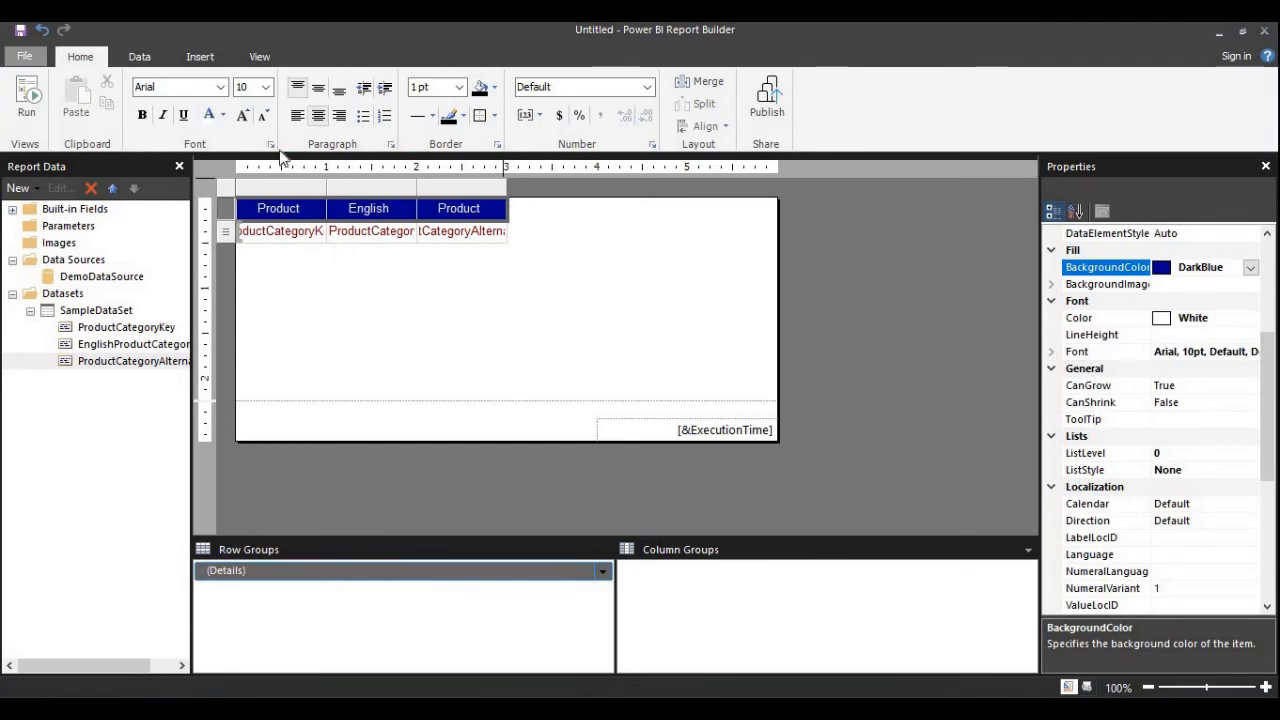
pyautogui.click(225, 211)
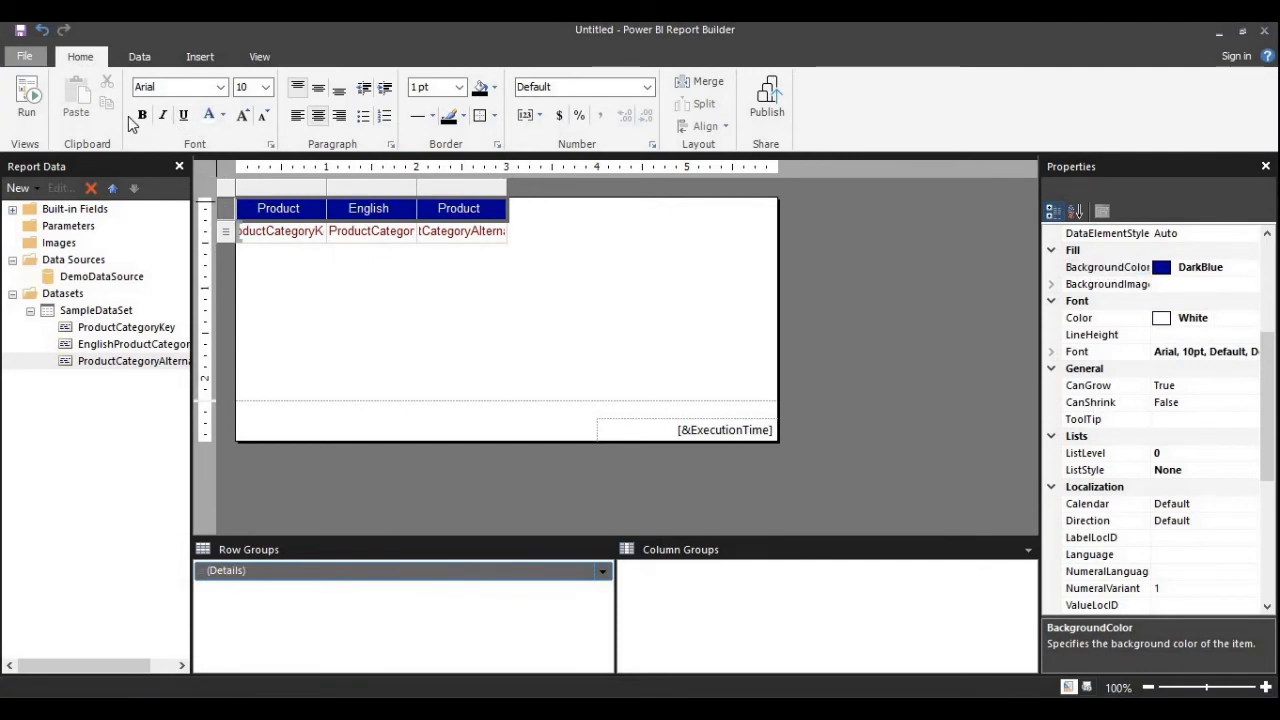
pyautogui.click(142, 116)
pyautogui.click(445, 272)
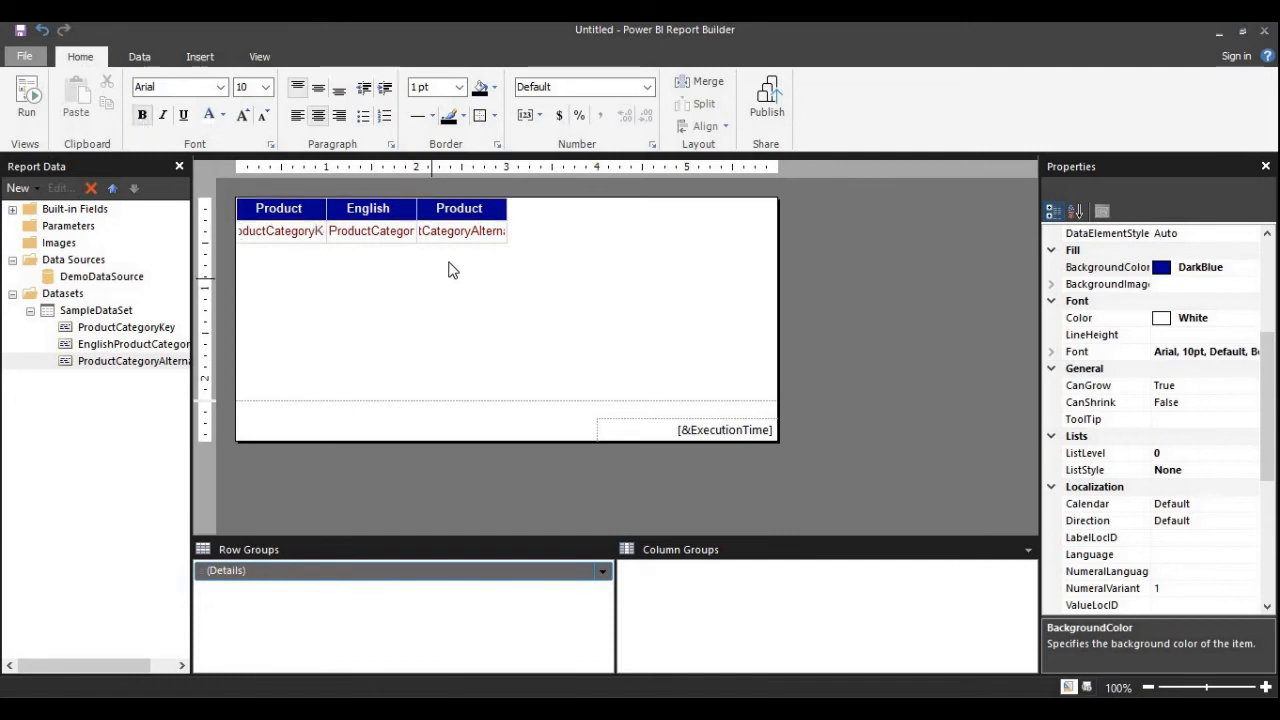
# Step: Widen the table's first, second and third columns to about 1.9, 2.1 and 2.2 inches
pyautogui.click(507, 194)
pyautogui.click(500, 209)
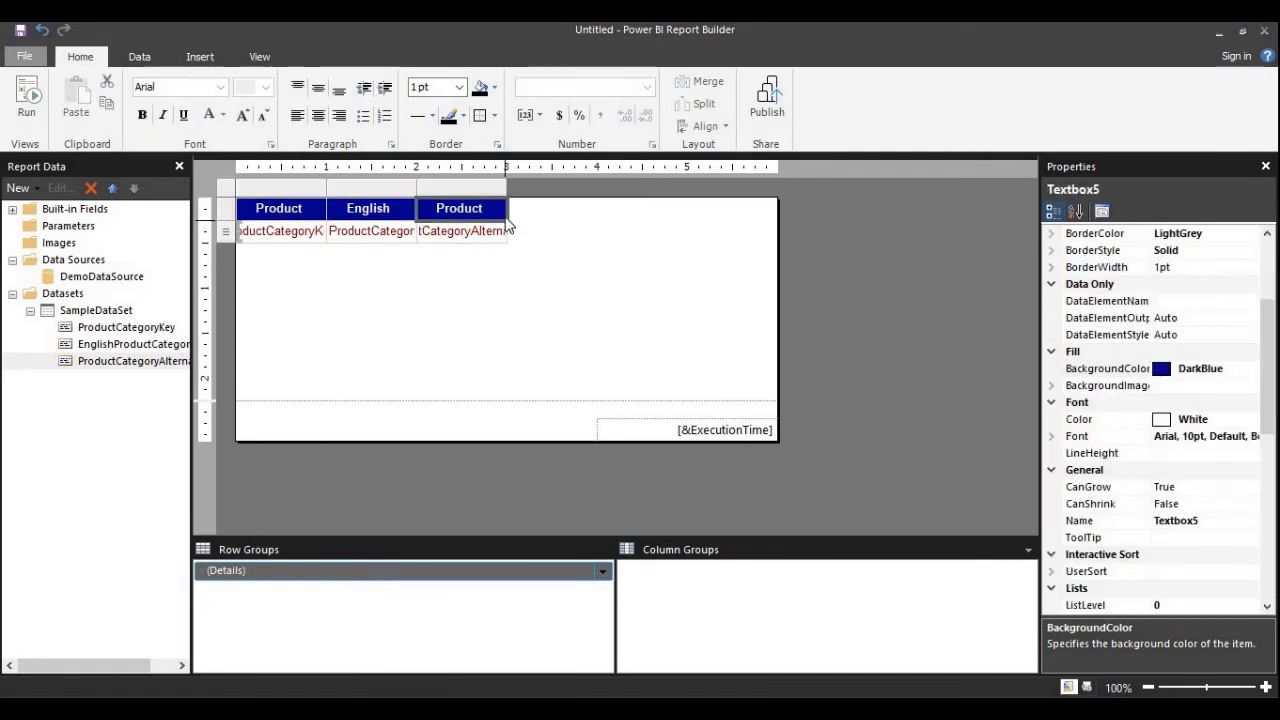
pyautogui.moveTo(503, 187); pyautogui.dragTo(617, 187)
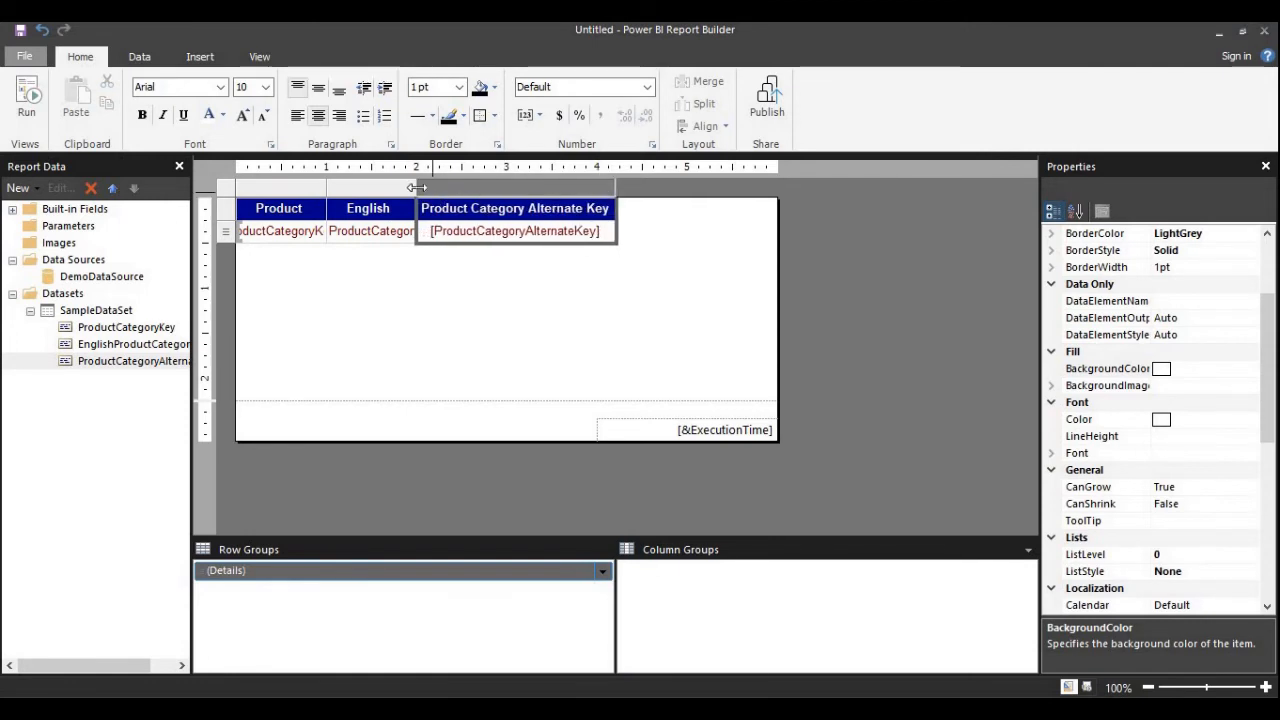
pyautogui.moveTo(414, 192); pyautogui.dragTo(514, 192)
pyautogui.moveTo(327, 192); pyautogui.dragTo(409, 193)
# Step: Widen the report body to about 6.93 inches
pyautogui.click(772, 428)
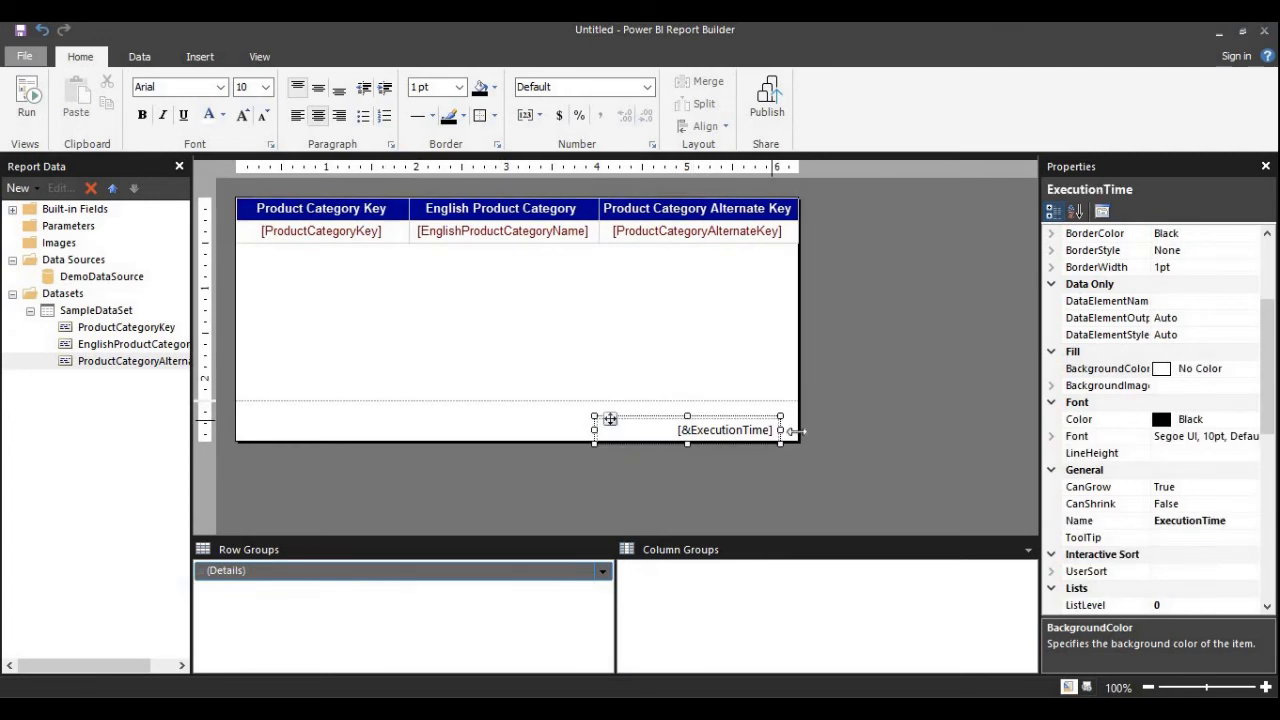
pyautogui.moveTo(799, 441); pyautogui.dragTo(861, 295)
pyautogui.click(558, 432)
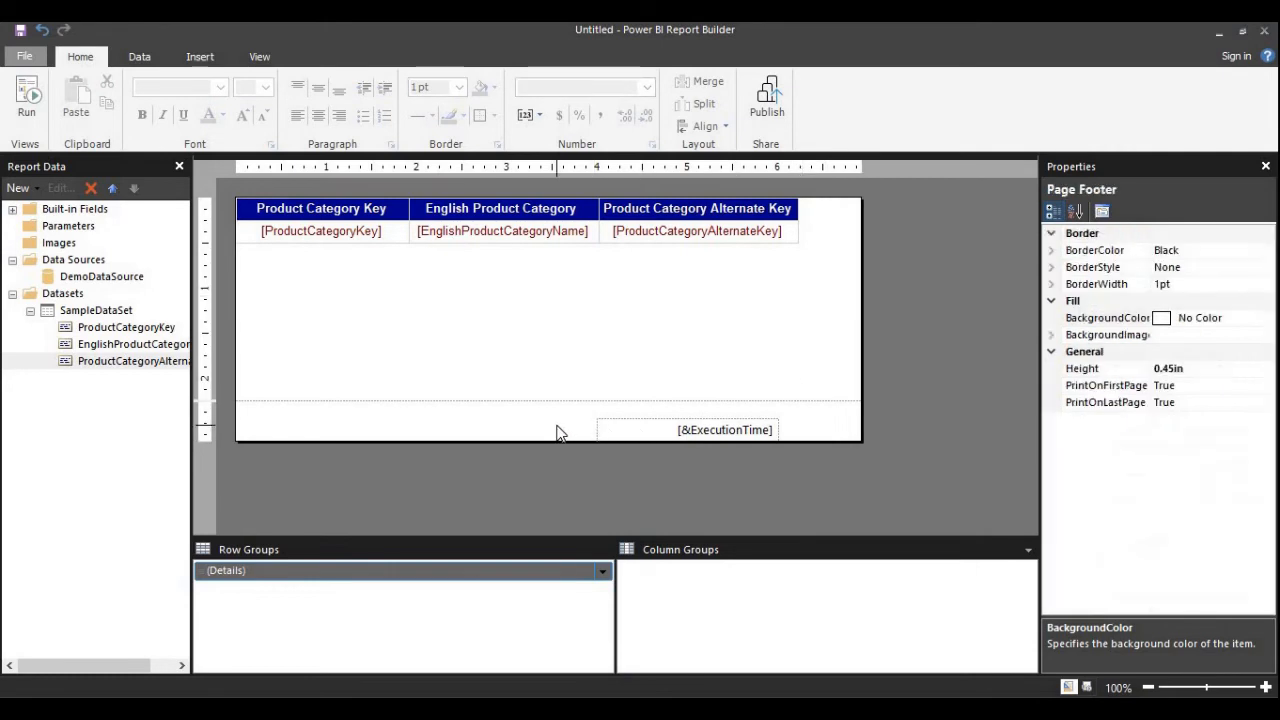
# Step: Delete the ExecutionTime text box from the page footer and collapse the footer's height up to the body
pyautogui.click(612, 432)
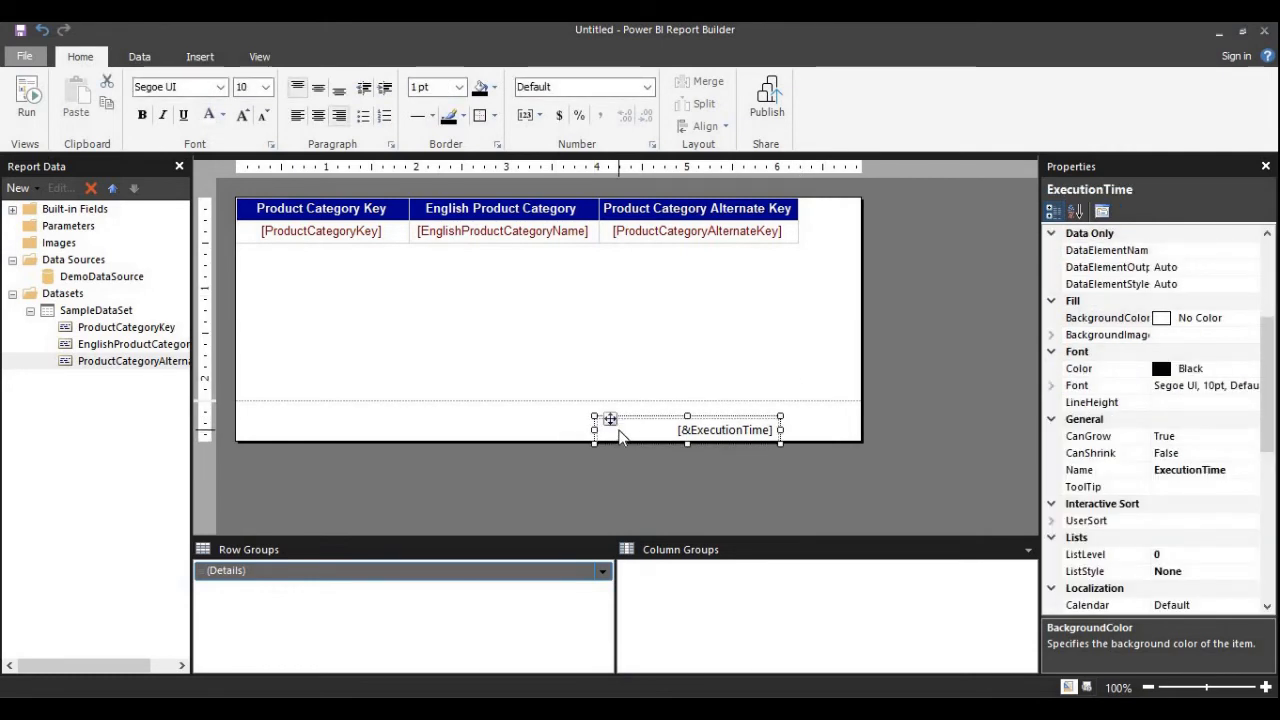
pyautogui.press('Delete')
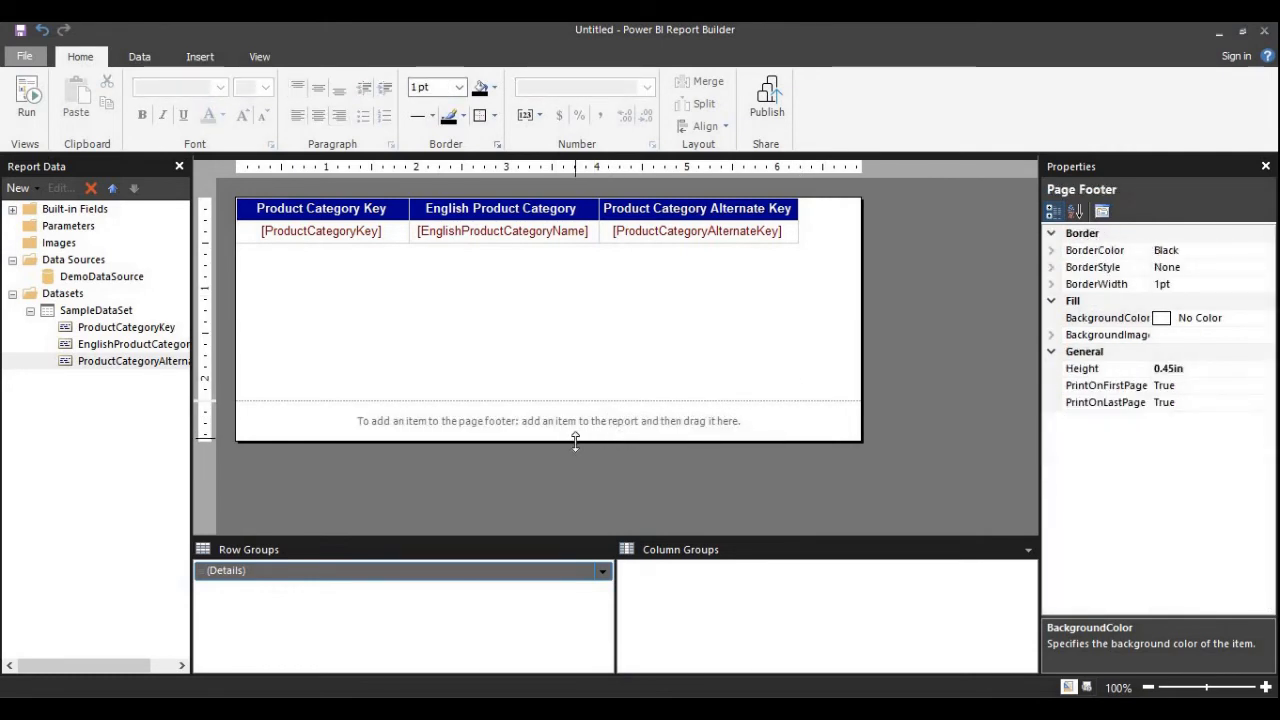
pyautogui.moveTo(575, 438); pyautogui.dragTo(566, 300)
pyautogui.click(558, 397)
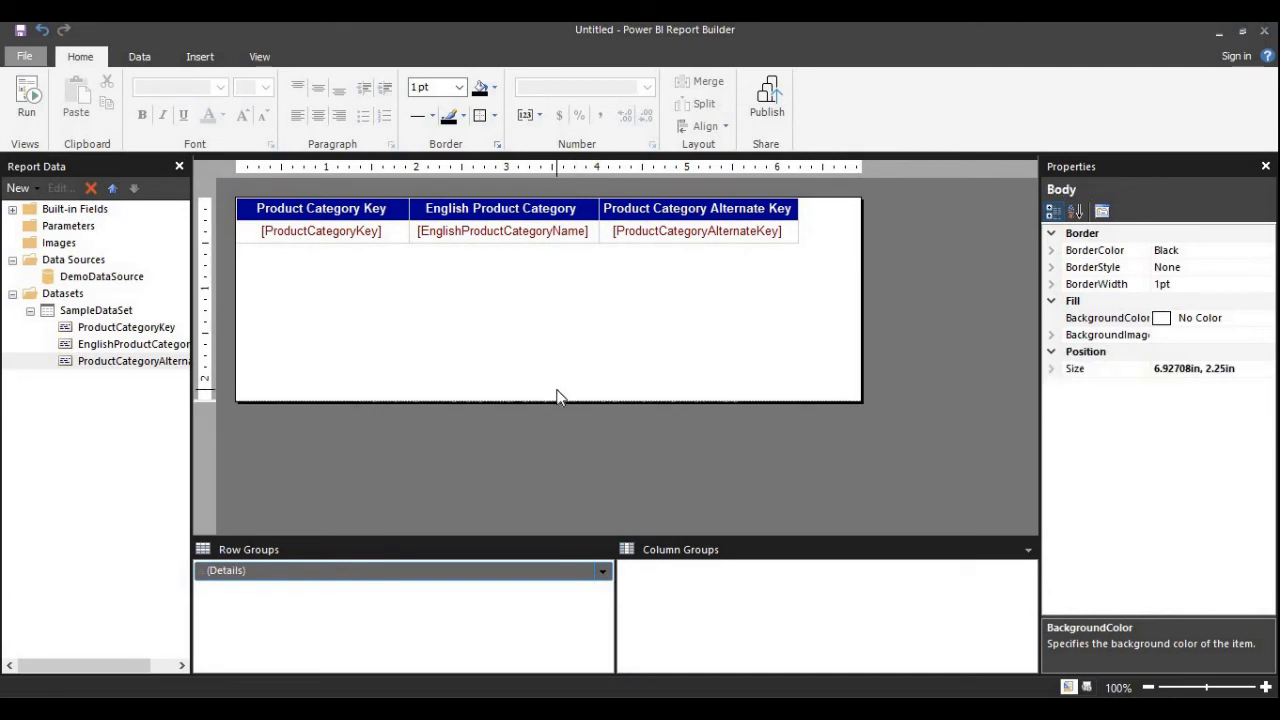
# Step: Shrink the report body closely around the table, to about 6.28 by 0.60 inches
pyautogui.moveTo(558, 390); pyautogui.dragTo(590, 441)
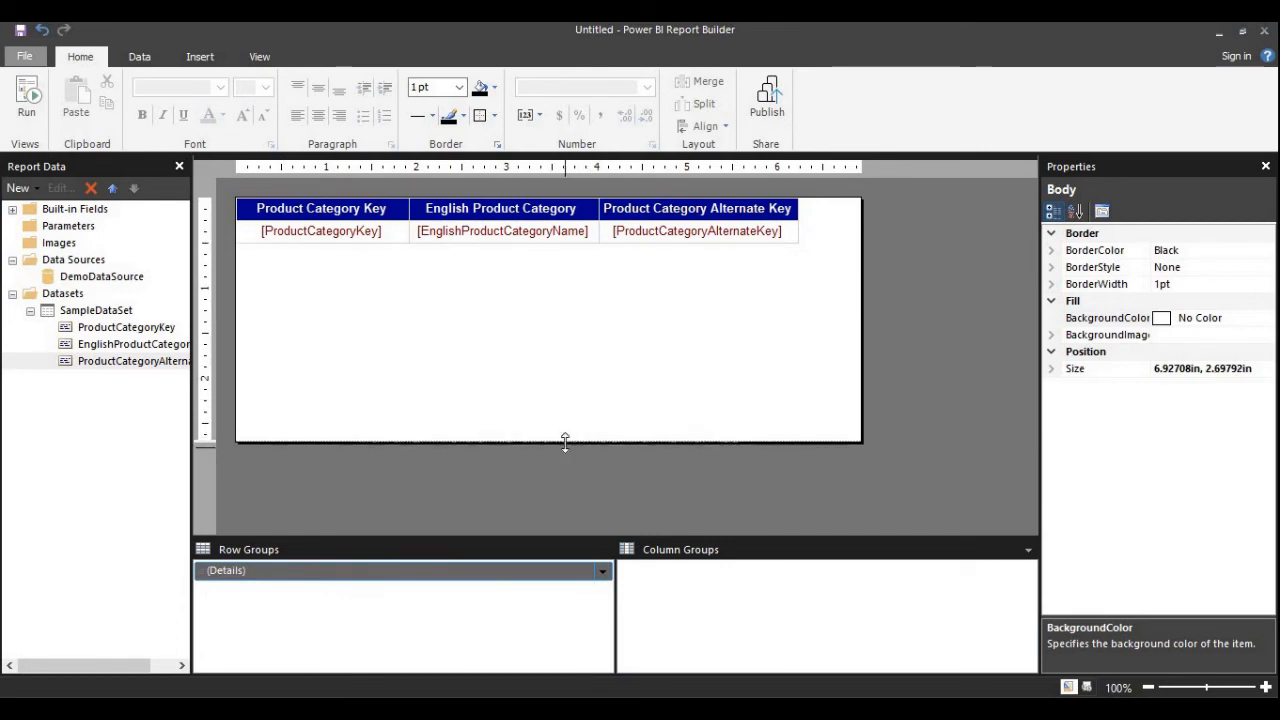
pyautogui.moveTo(568, 371); pyautogui.dragTo(582, 253)
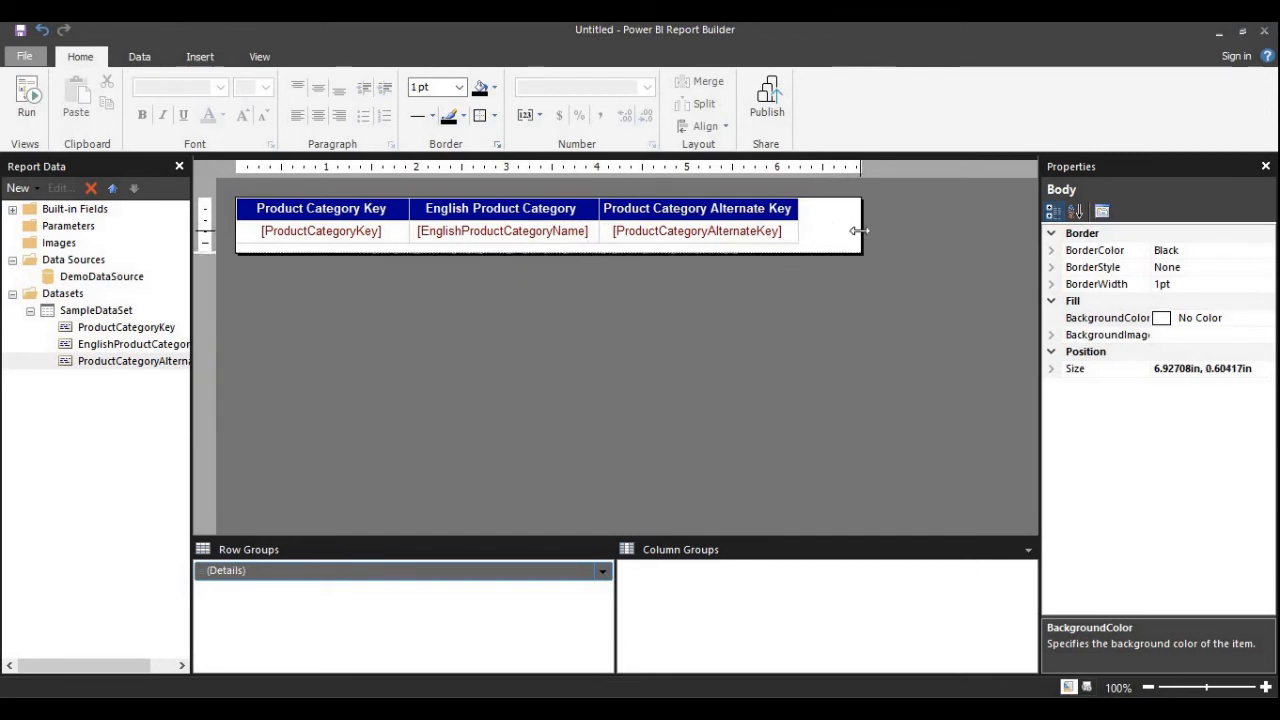
pyautogui.moveTo(860, 231); pyautogui.dragTo(799, 231)
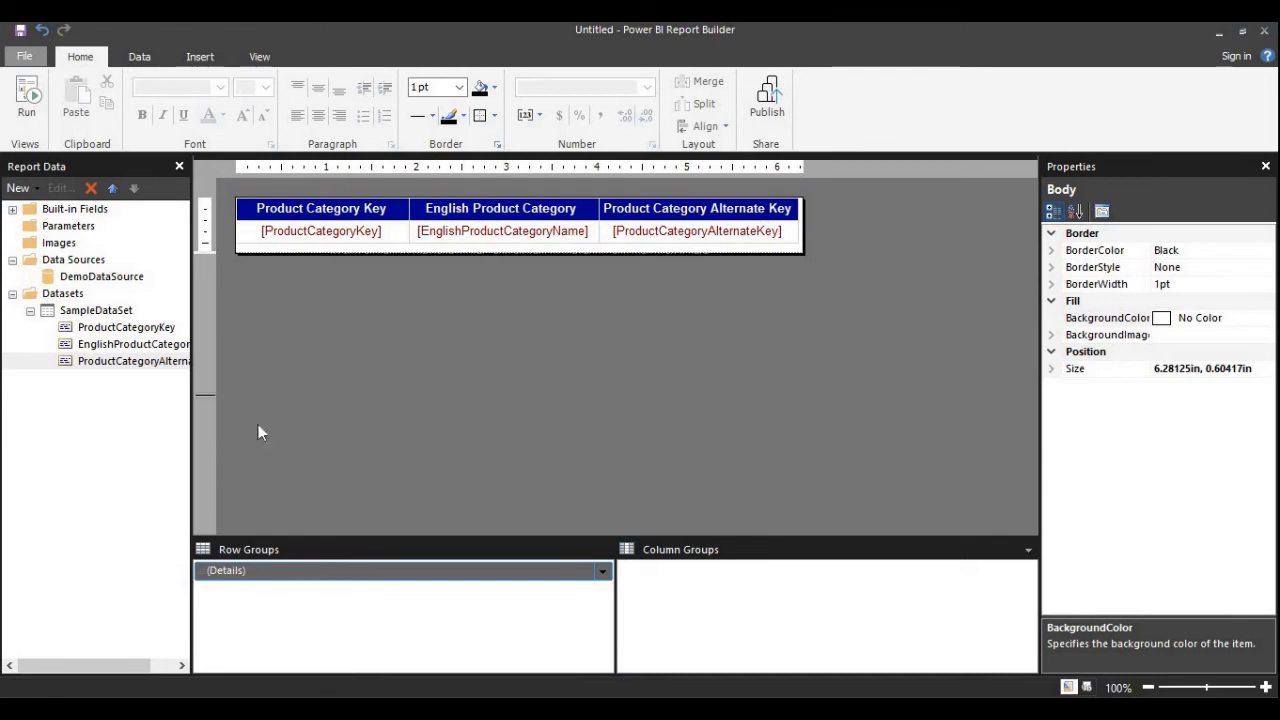
# Step: Run the report to preview the finished table, return to the design view once and run it again
pyautogui.click(35, 97)
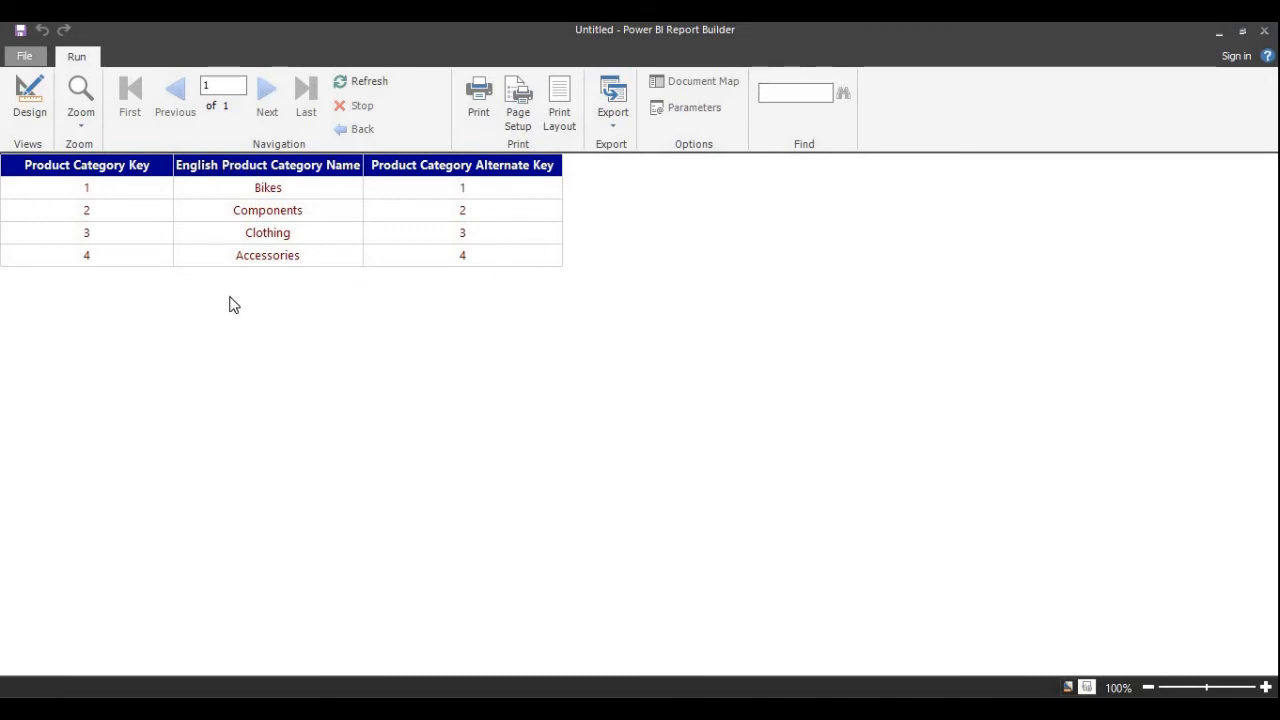
pyautogui.click(30, 100)
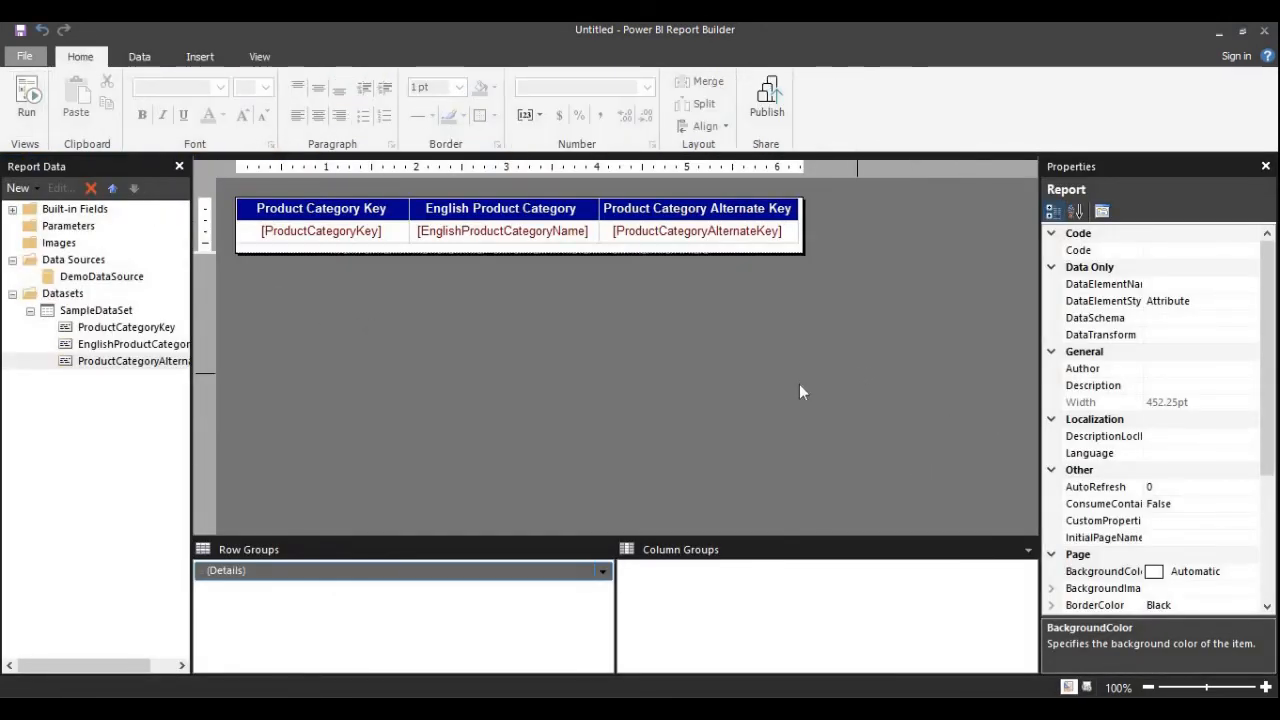
pyautogui.click(27, 100)
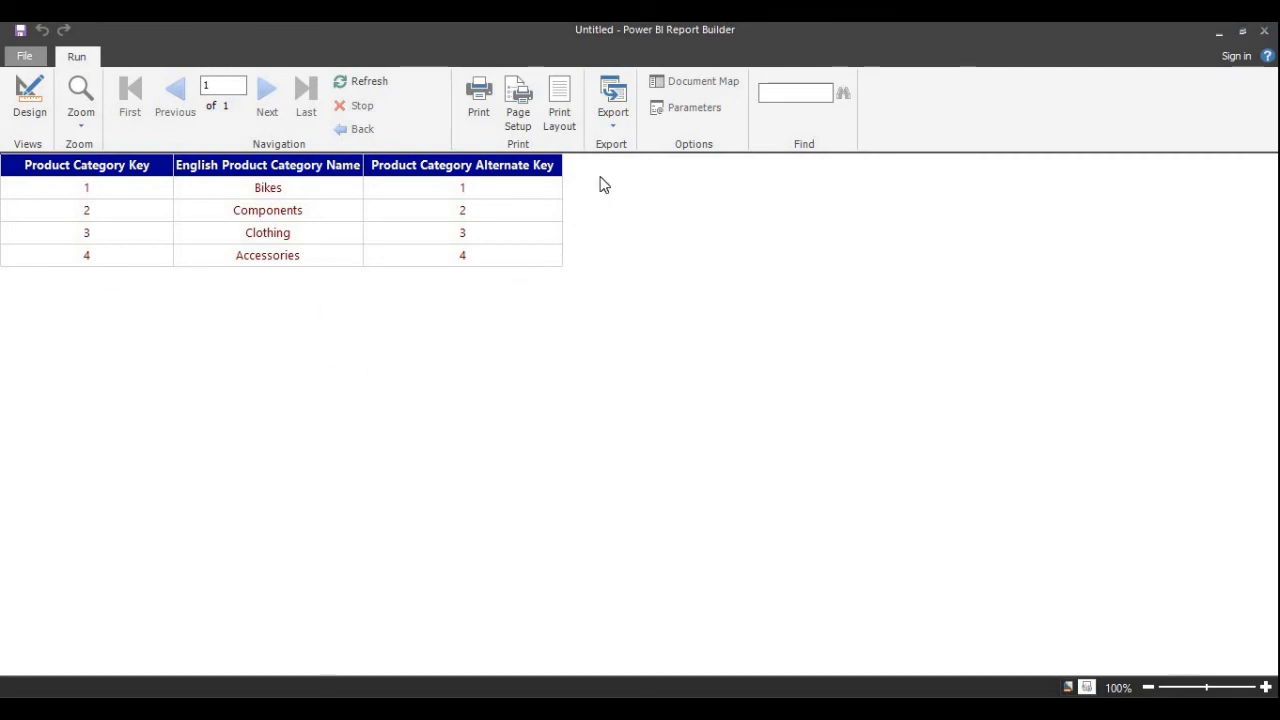
# Step: Export the report as a PDF file named SampleReprot to the Desktop folder
pyautogui.click(613, 122)
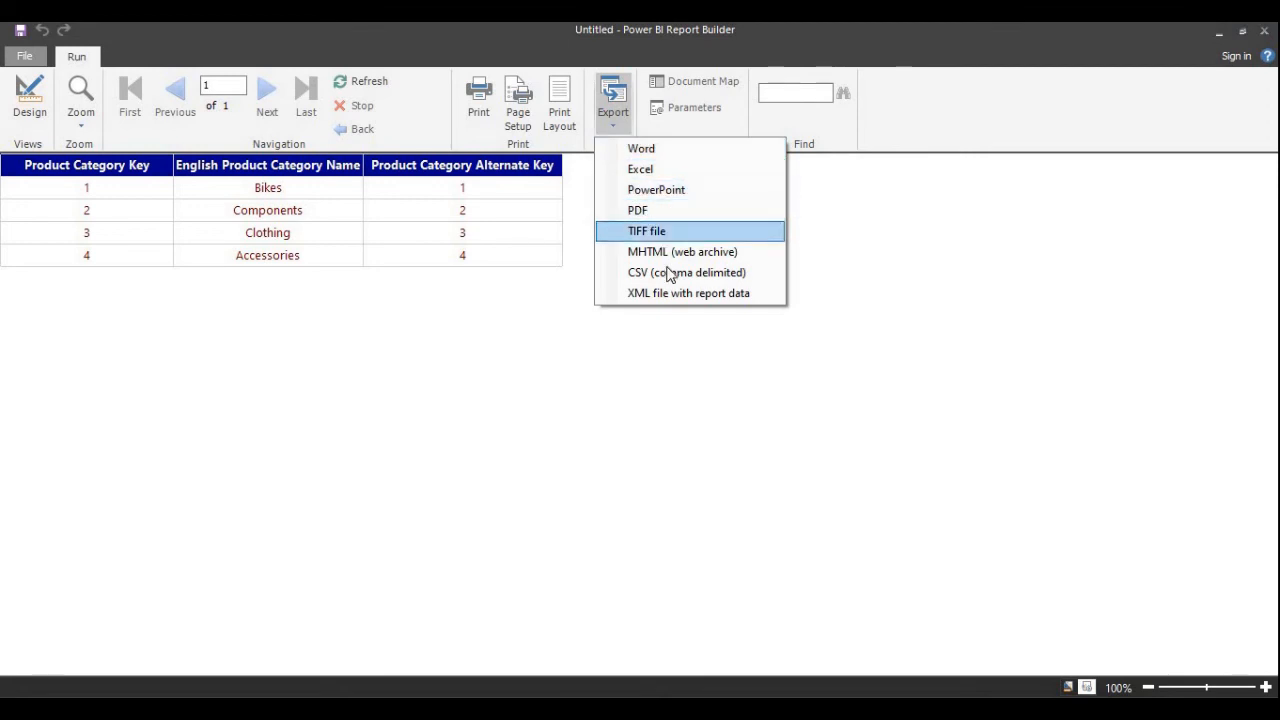
pyautogui.click(641, 211)
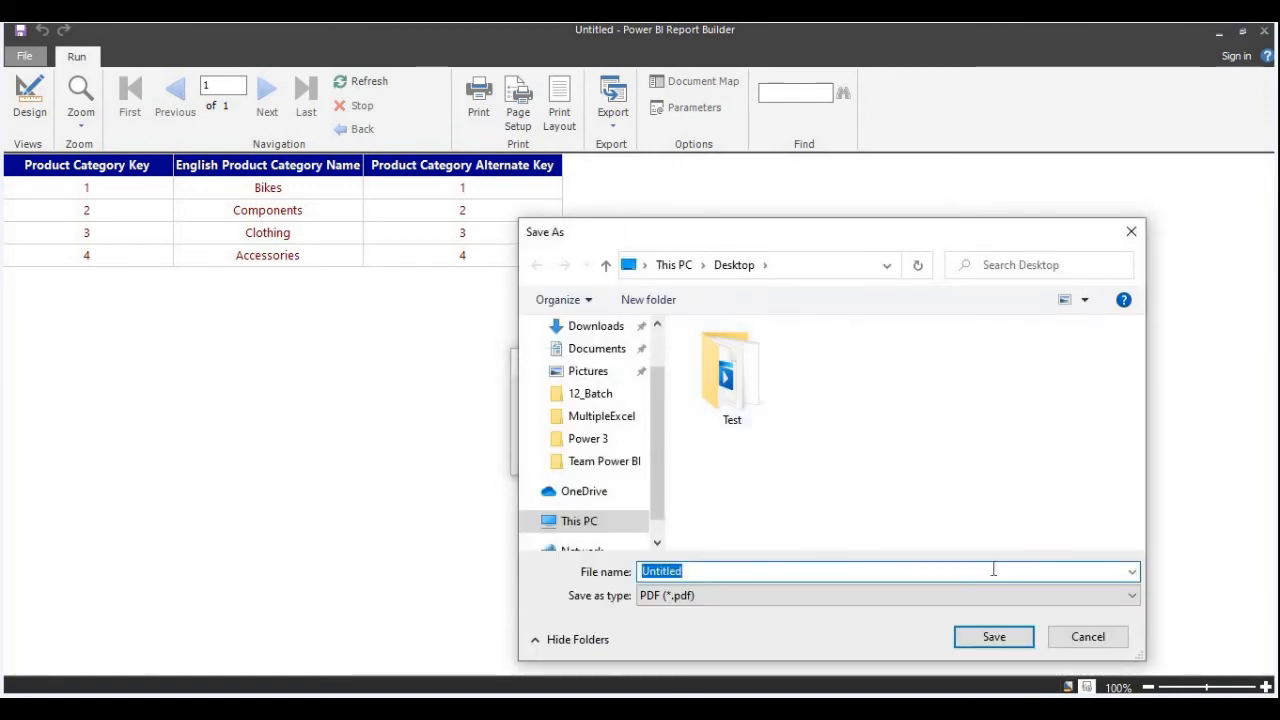
pyautogui.write('Sample')
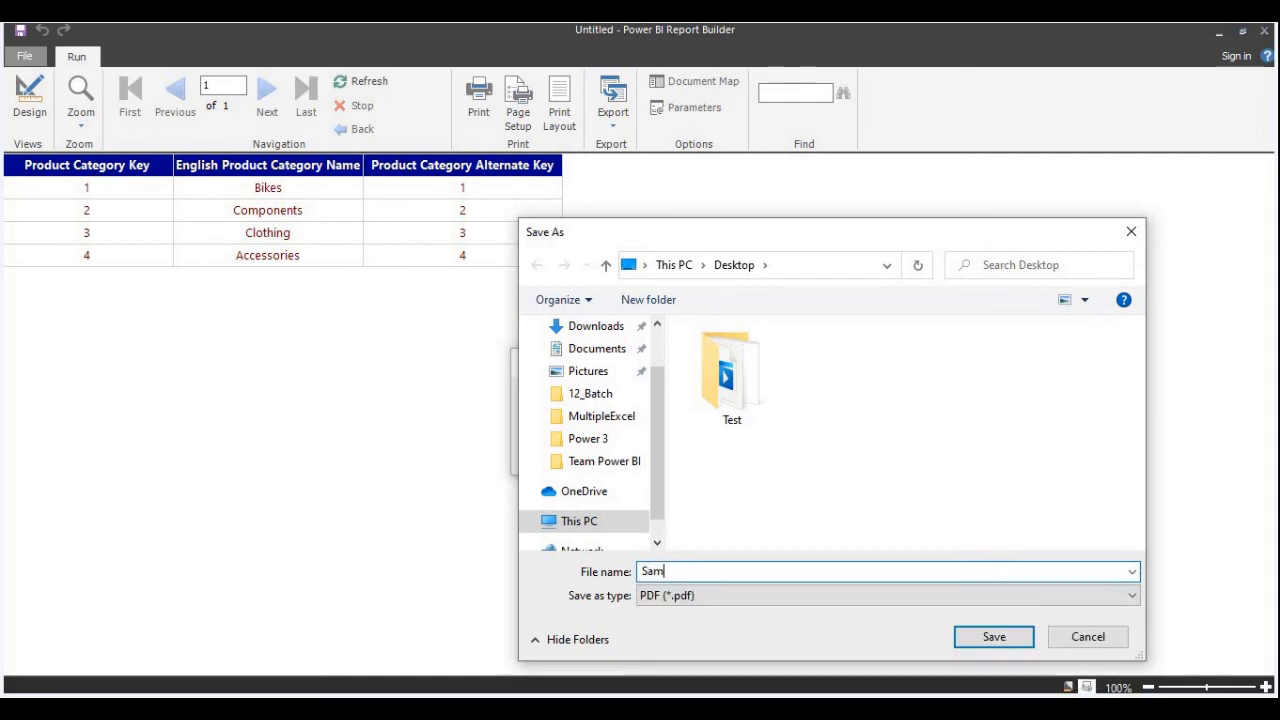
pyautogui.write('Reprot')
pyautogui.press('Return')
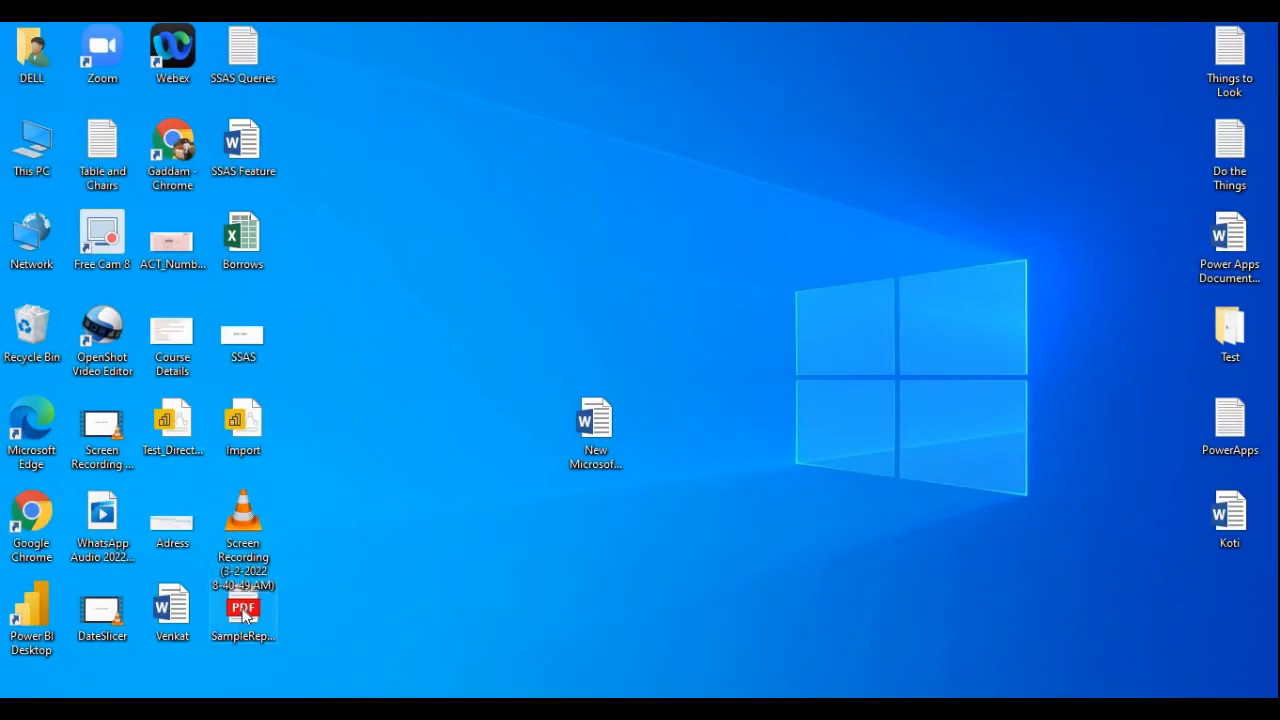
# Step: Switch to the Windows desktop, refresh it and open the exported SampleReprot PDF
pyautogui.click(243, 612)
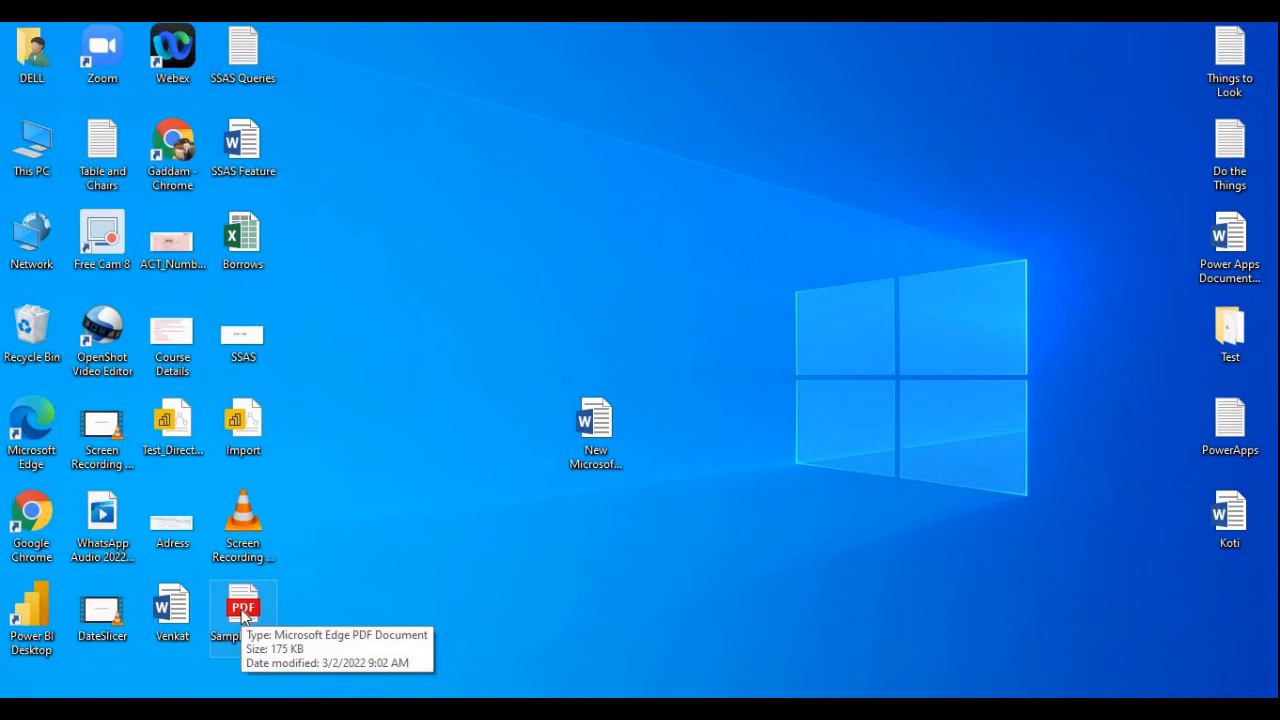
pyautogui.click(416, 549)
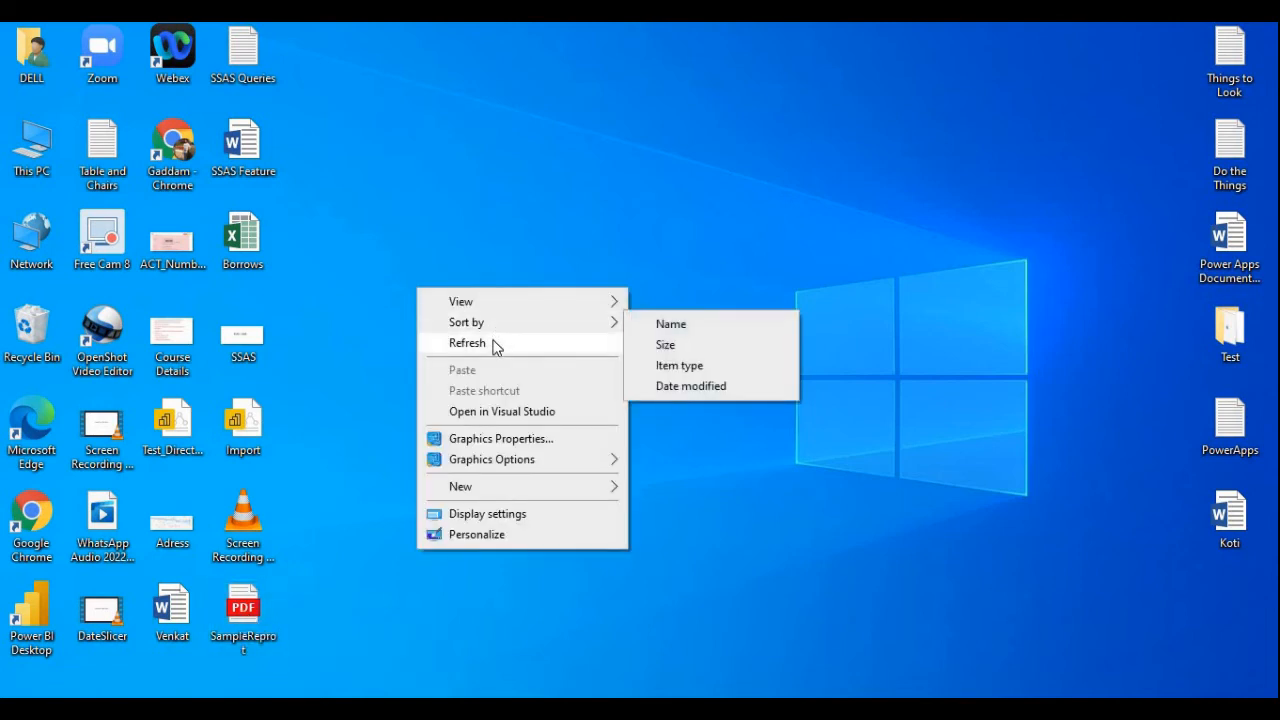
pyautogui.click(491, 341)
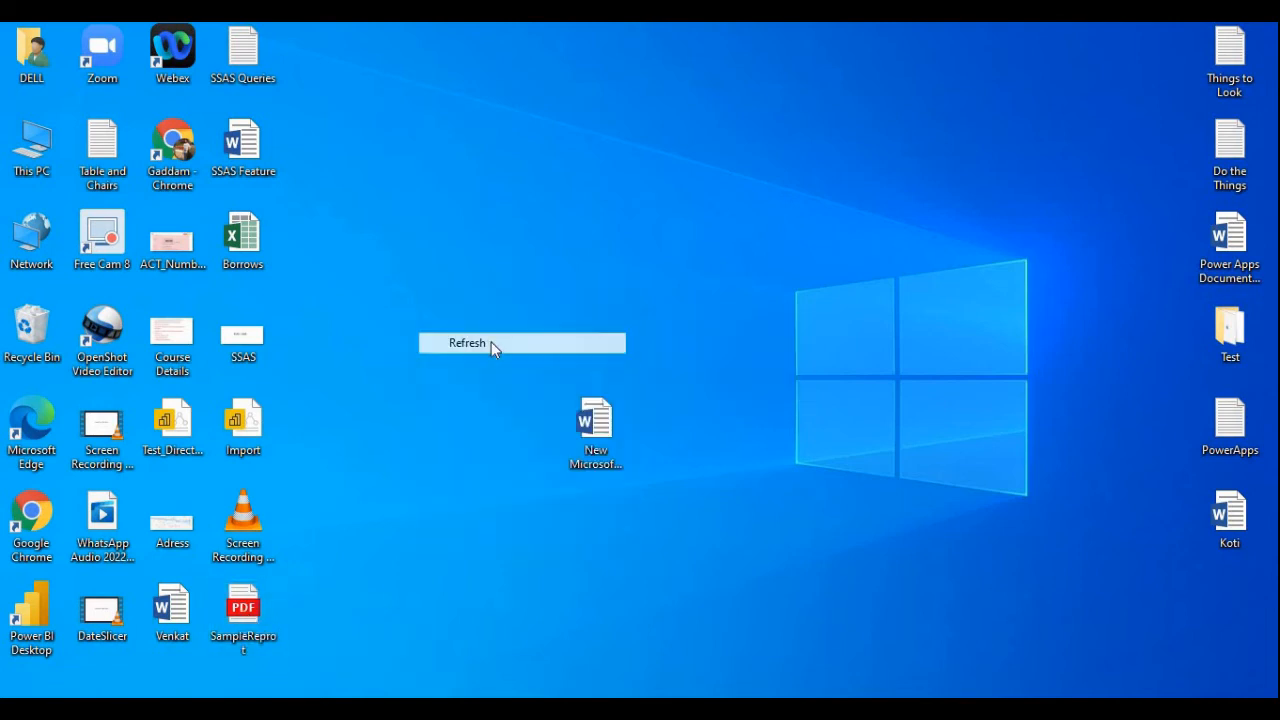
pyautogui.doubleClick(240, 615)
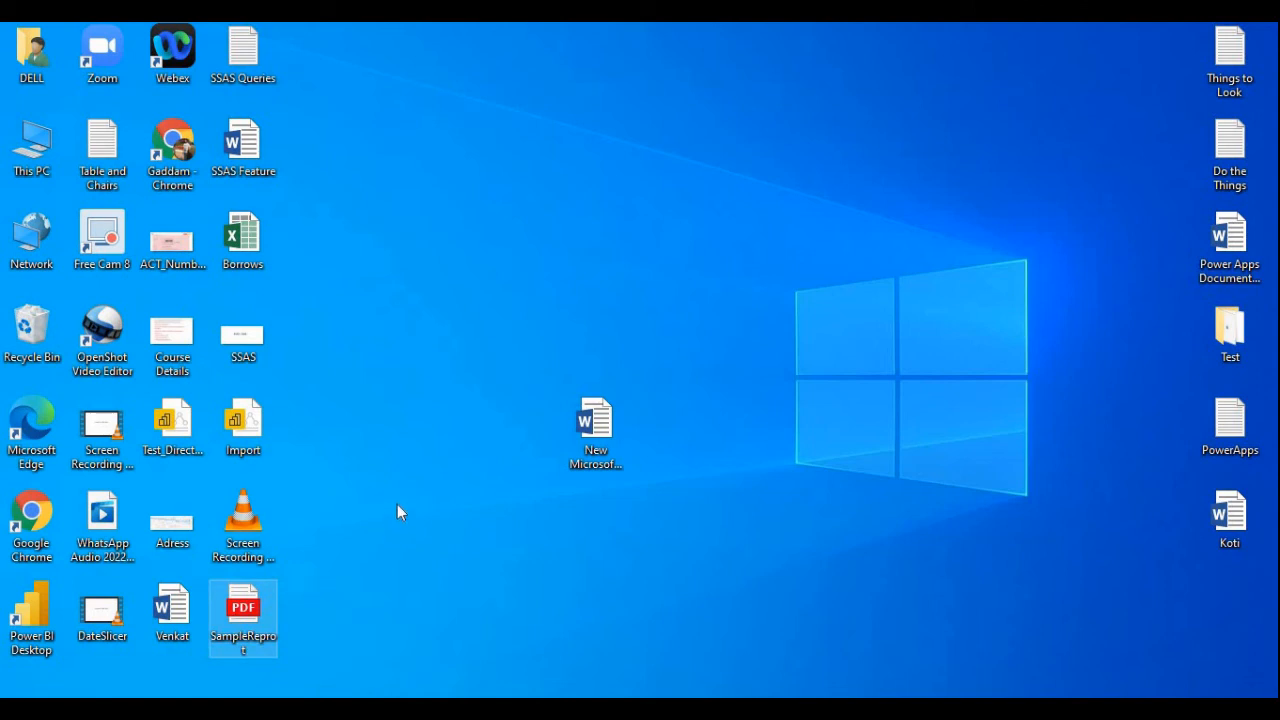
pyautogui.rightClick(389, 341)
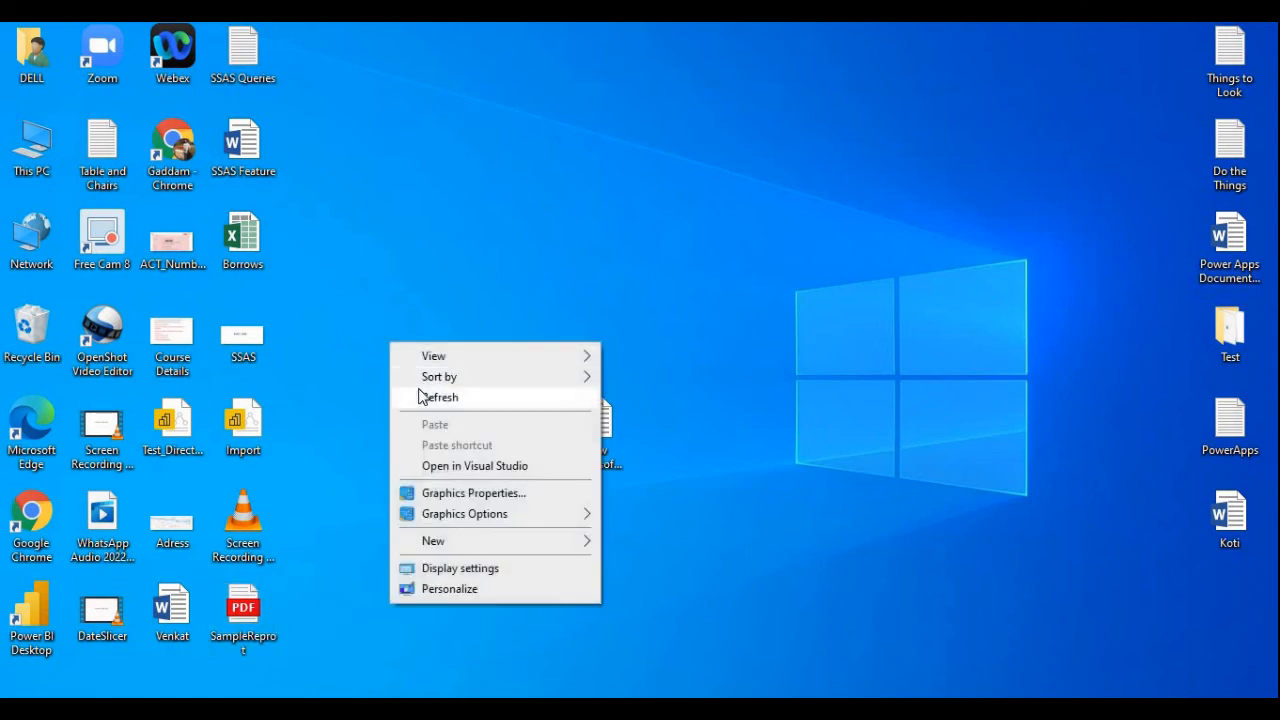
pyautogui.click(418, 390)
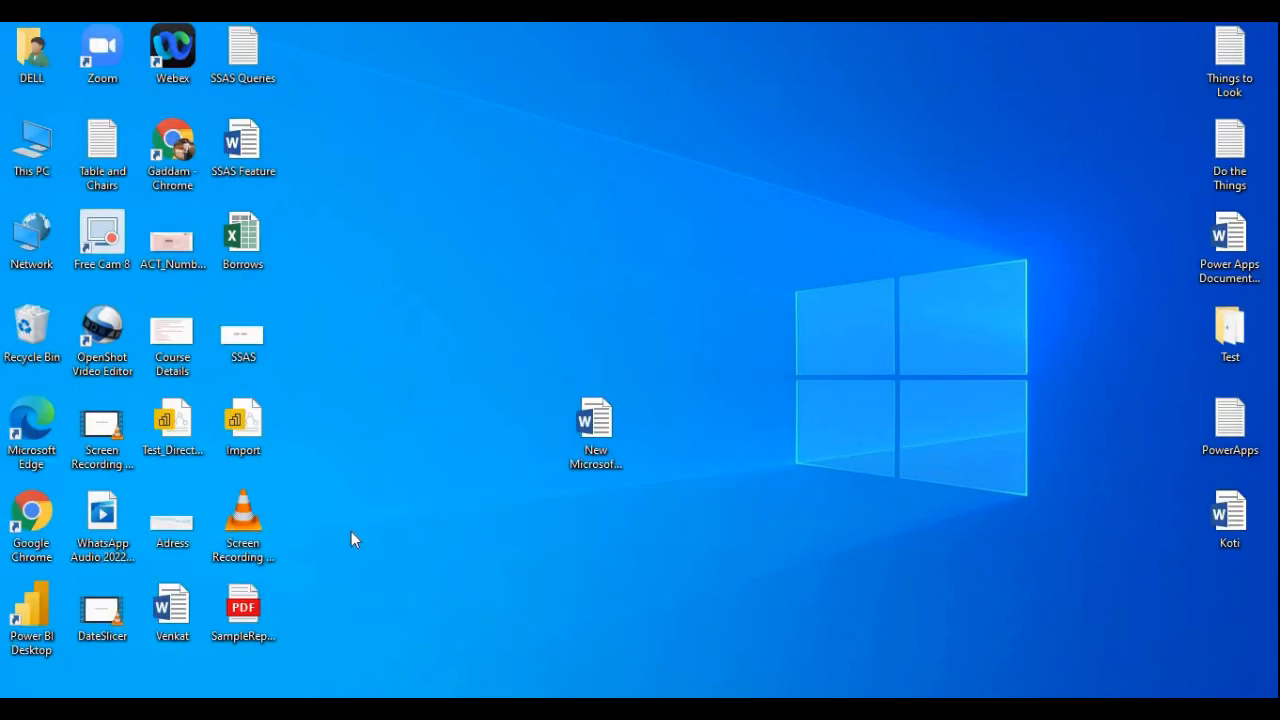
pyautogui.rightClick(405, 408)
pyautogui.click(452, 466)
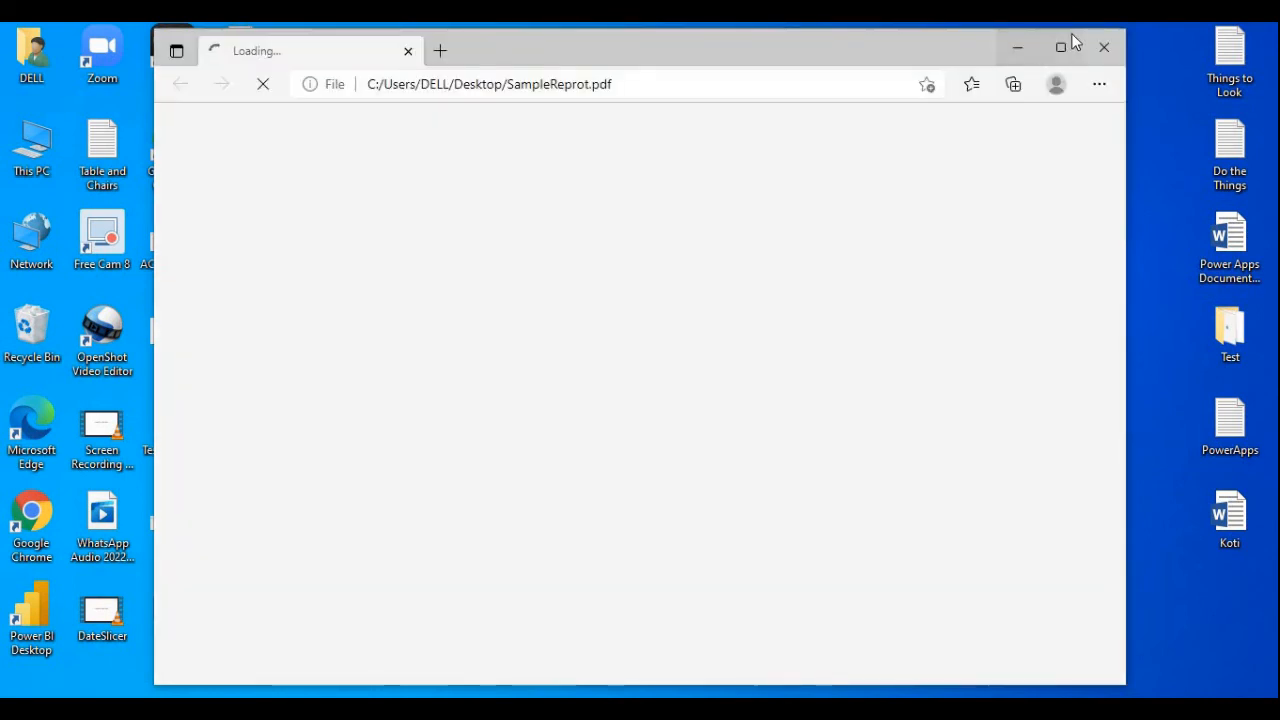
# Step: Maximize the PDF window and inspect the header row of the exported table
pyautogui.click(1063, 47)
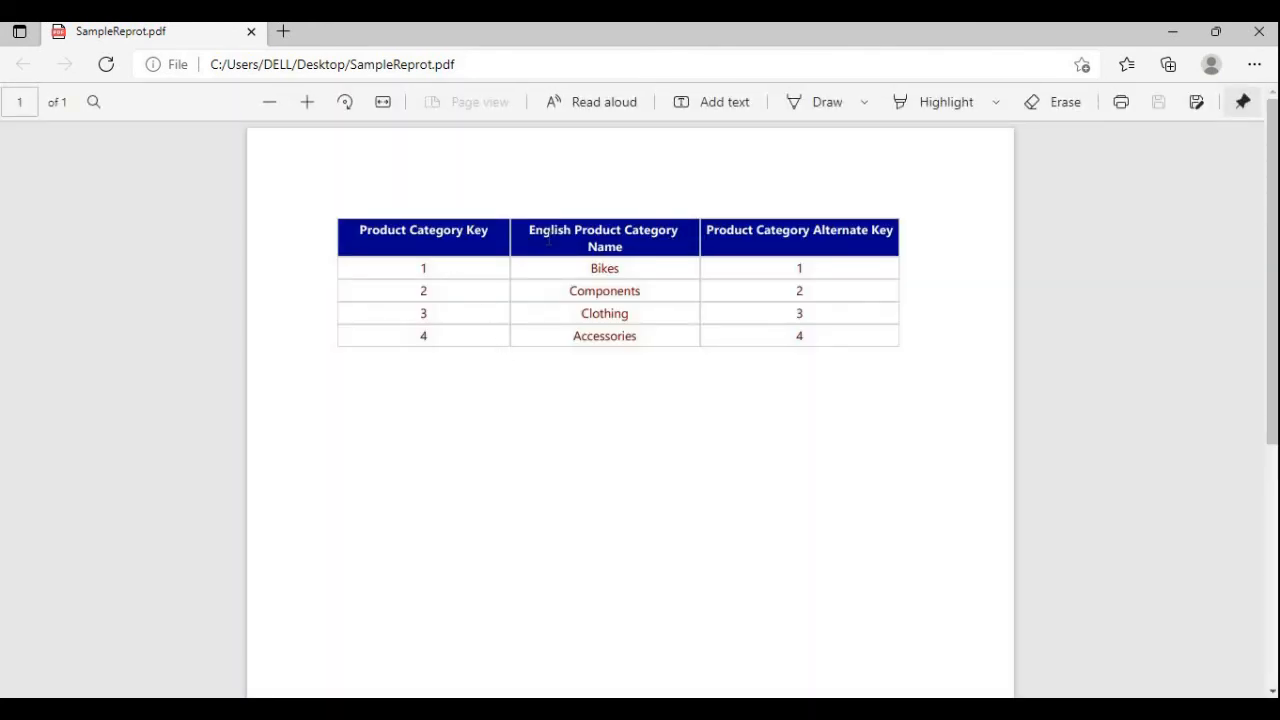
pyautogui.moveTo(366, 251); pyautogui.dragTo(588, 248)
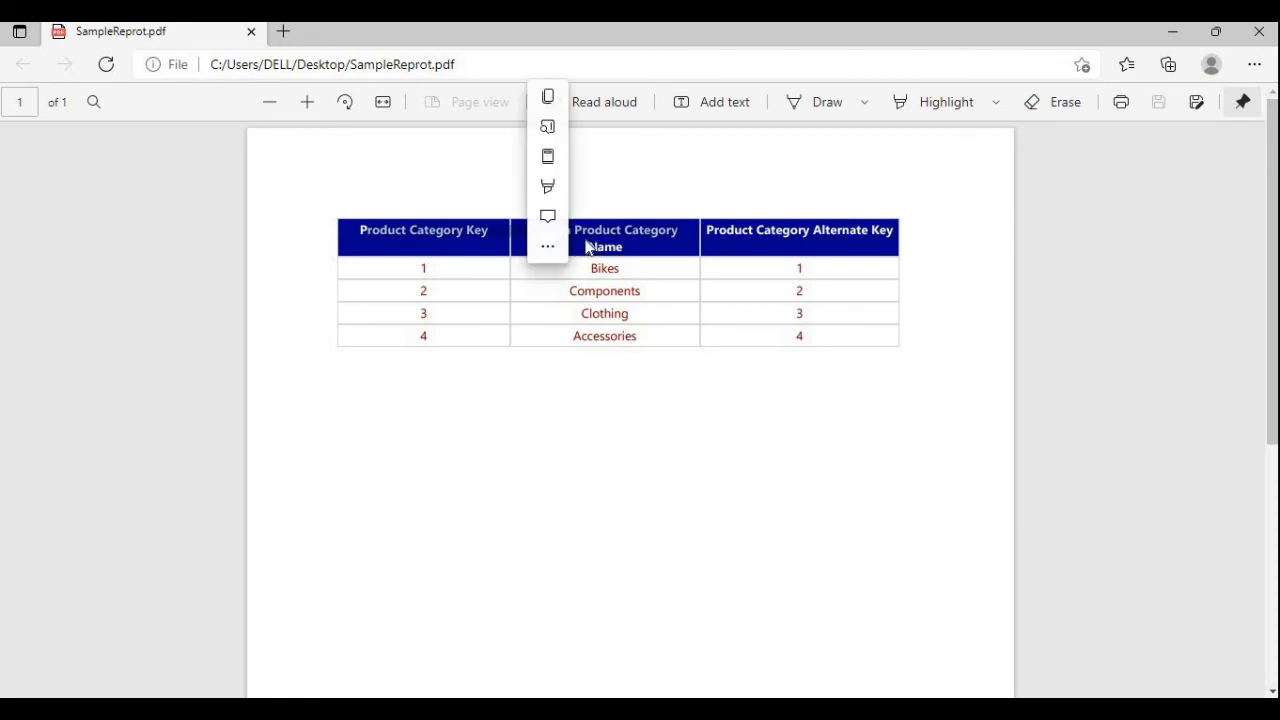
pyautogui.click(800, 254)
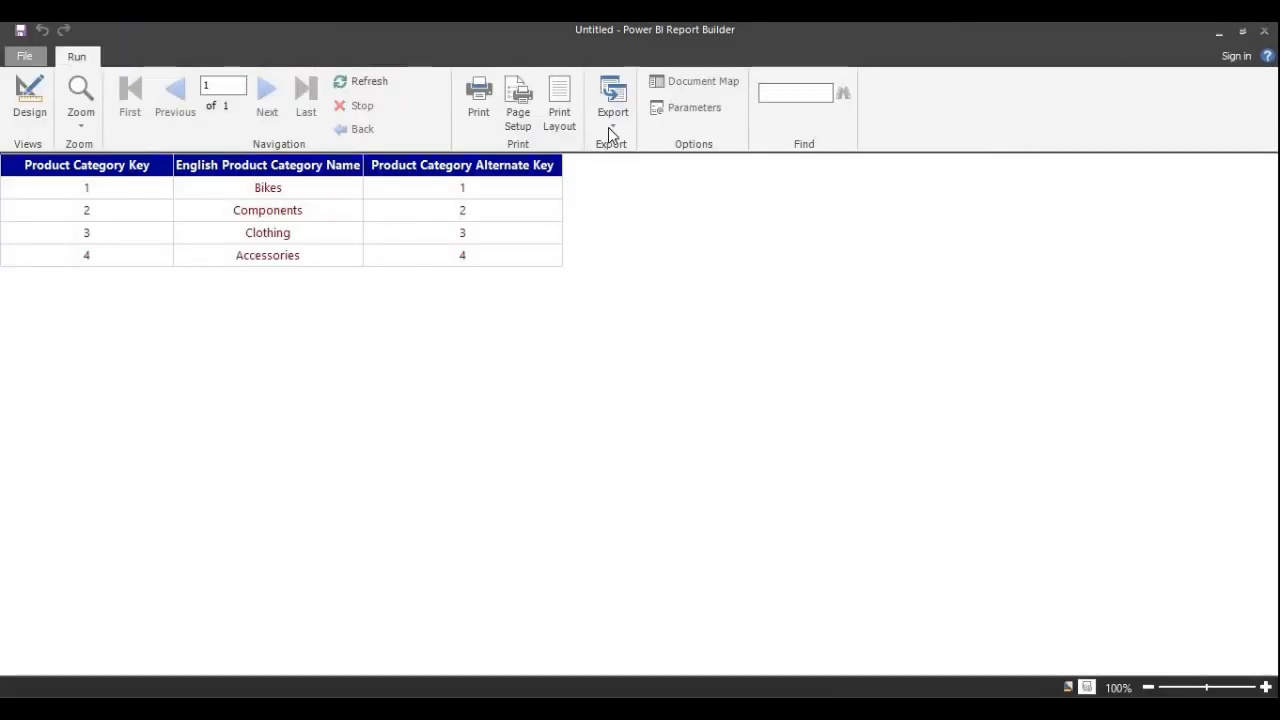
# Step: Review the export formats available in Power BI Report Builder and return the report to the design view
pyautogui.click(610, 122)
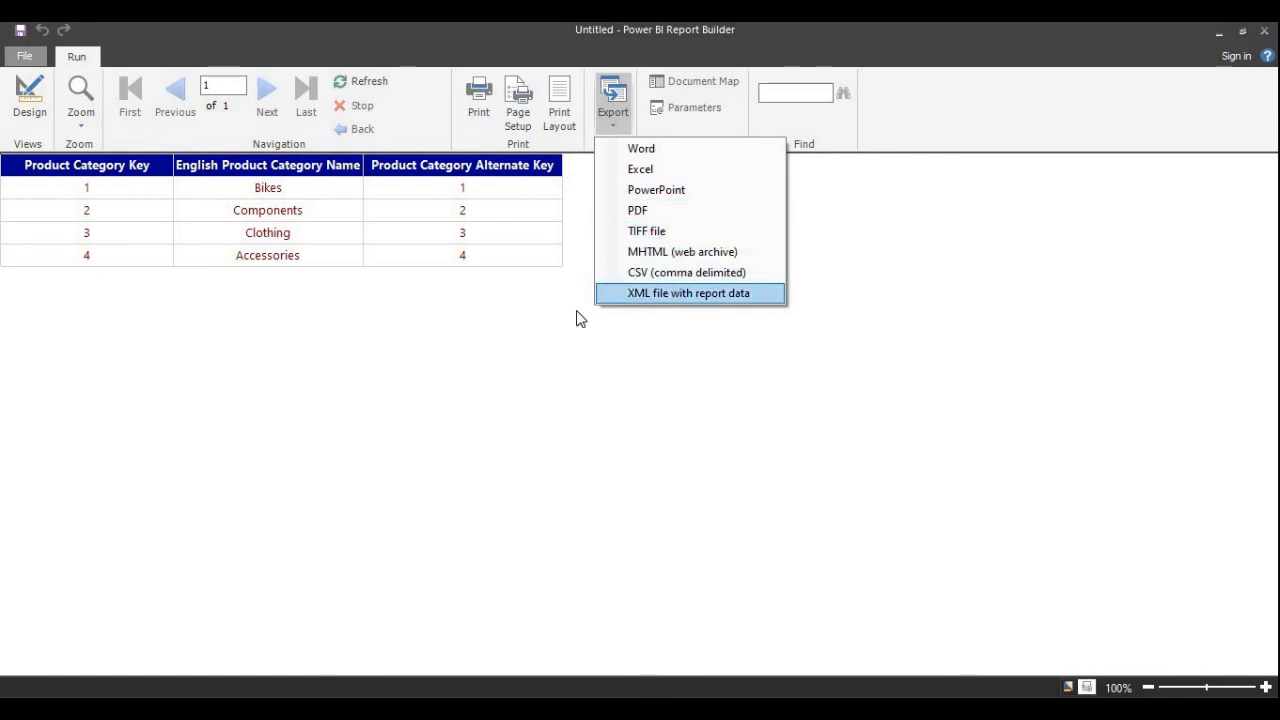
pyautogui.click(511, 369)
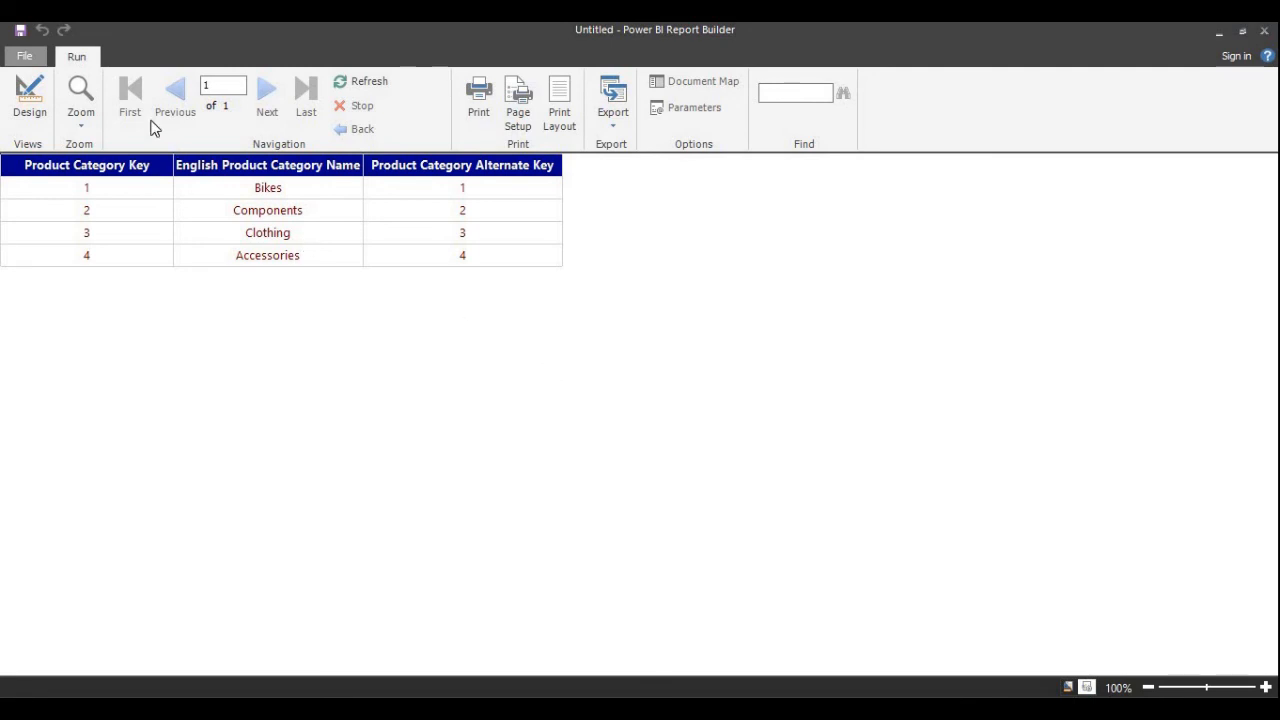
pyautogui.click(28, 98)
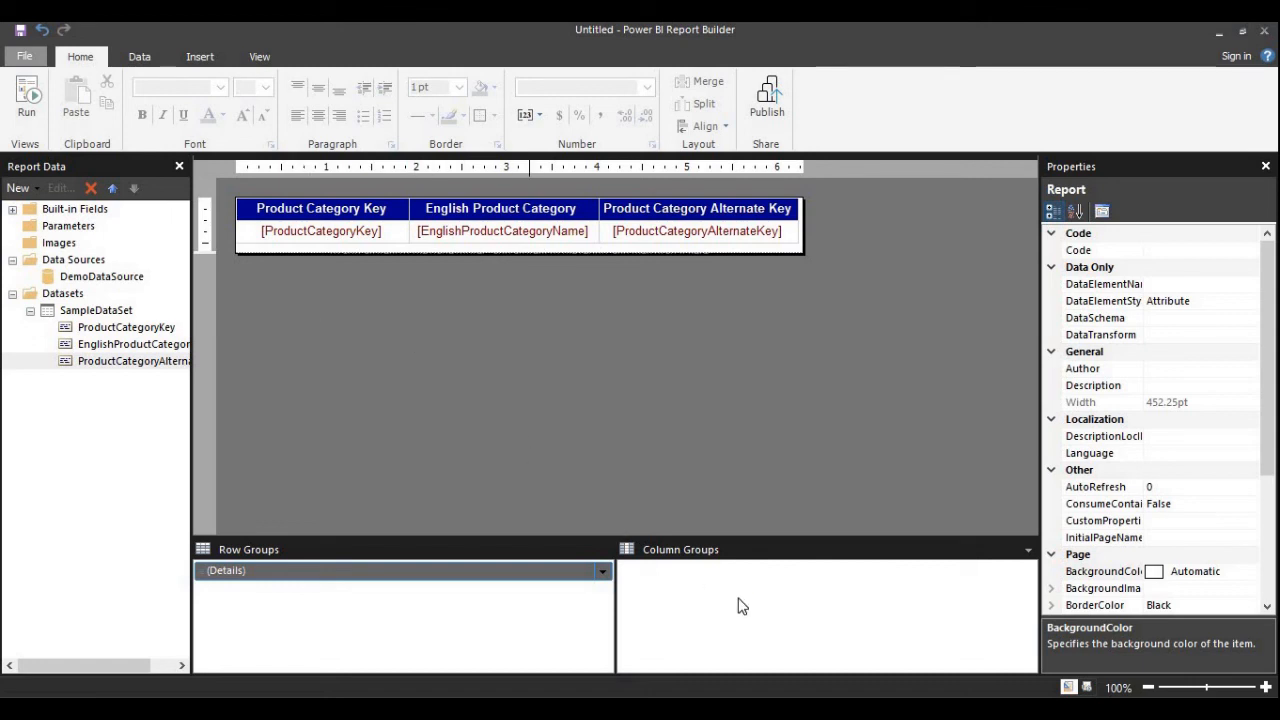
# Step: Switch to Word and show the New Microsoft Word Document with the list of training courses
pyautogui.moveTo(711, 715)
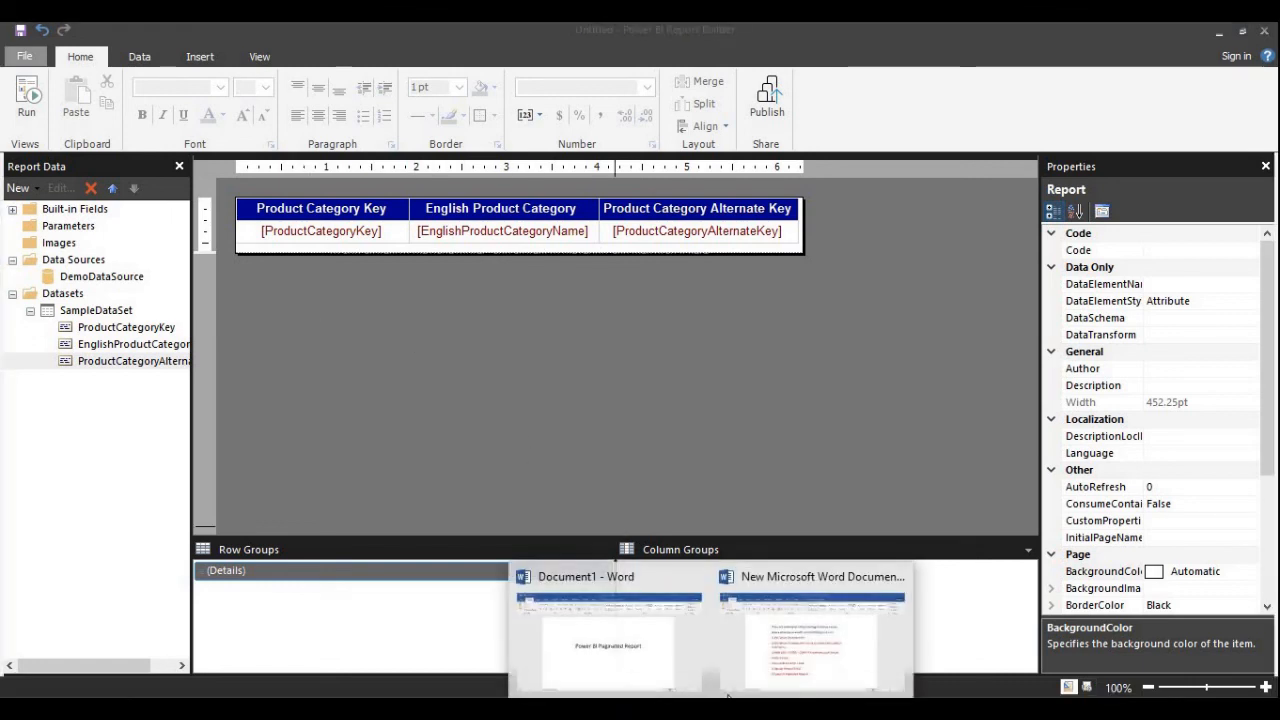
pyautogui.click(763, 634)
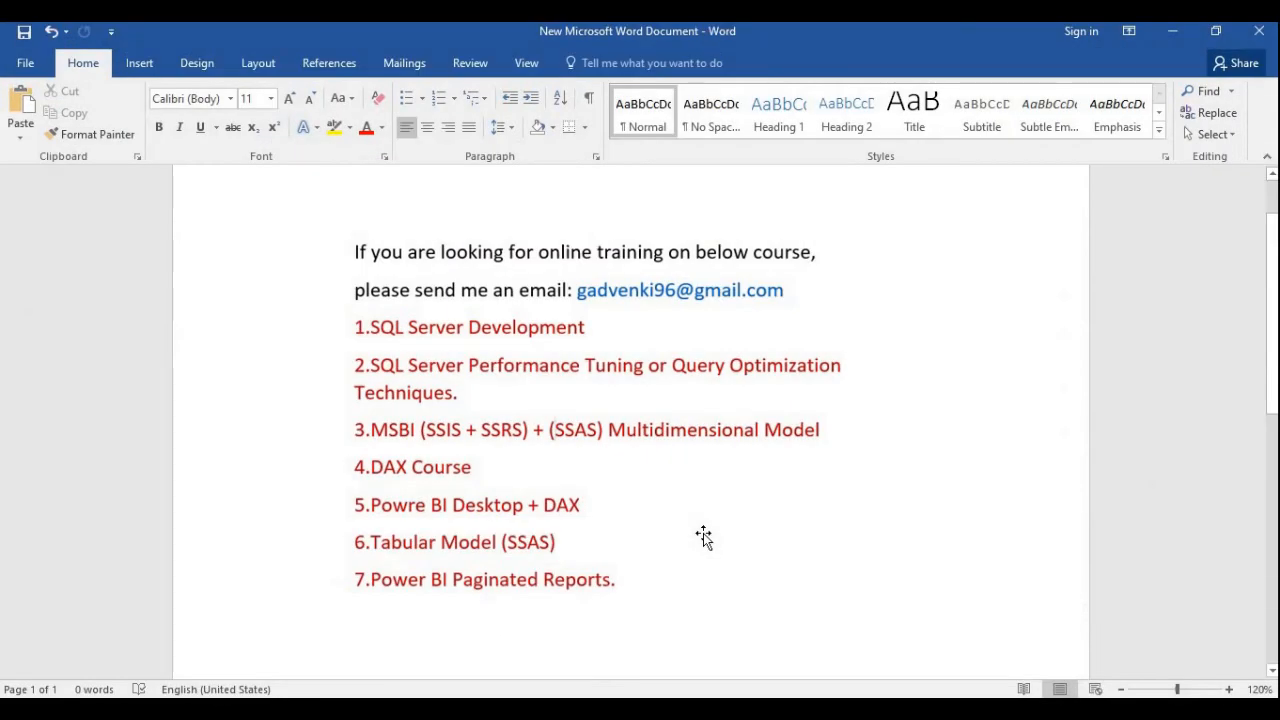